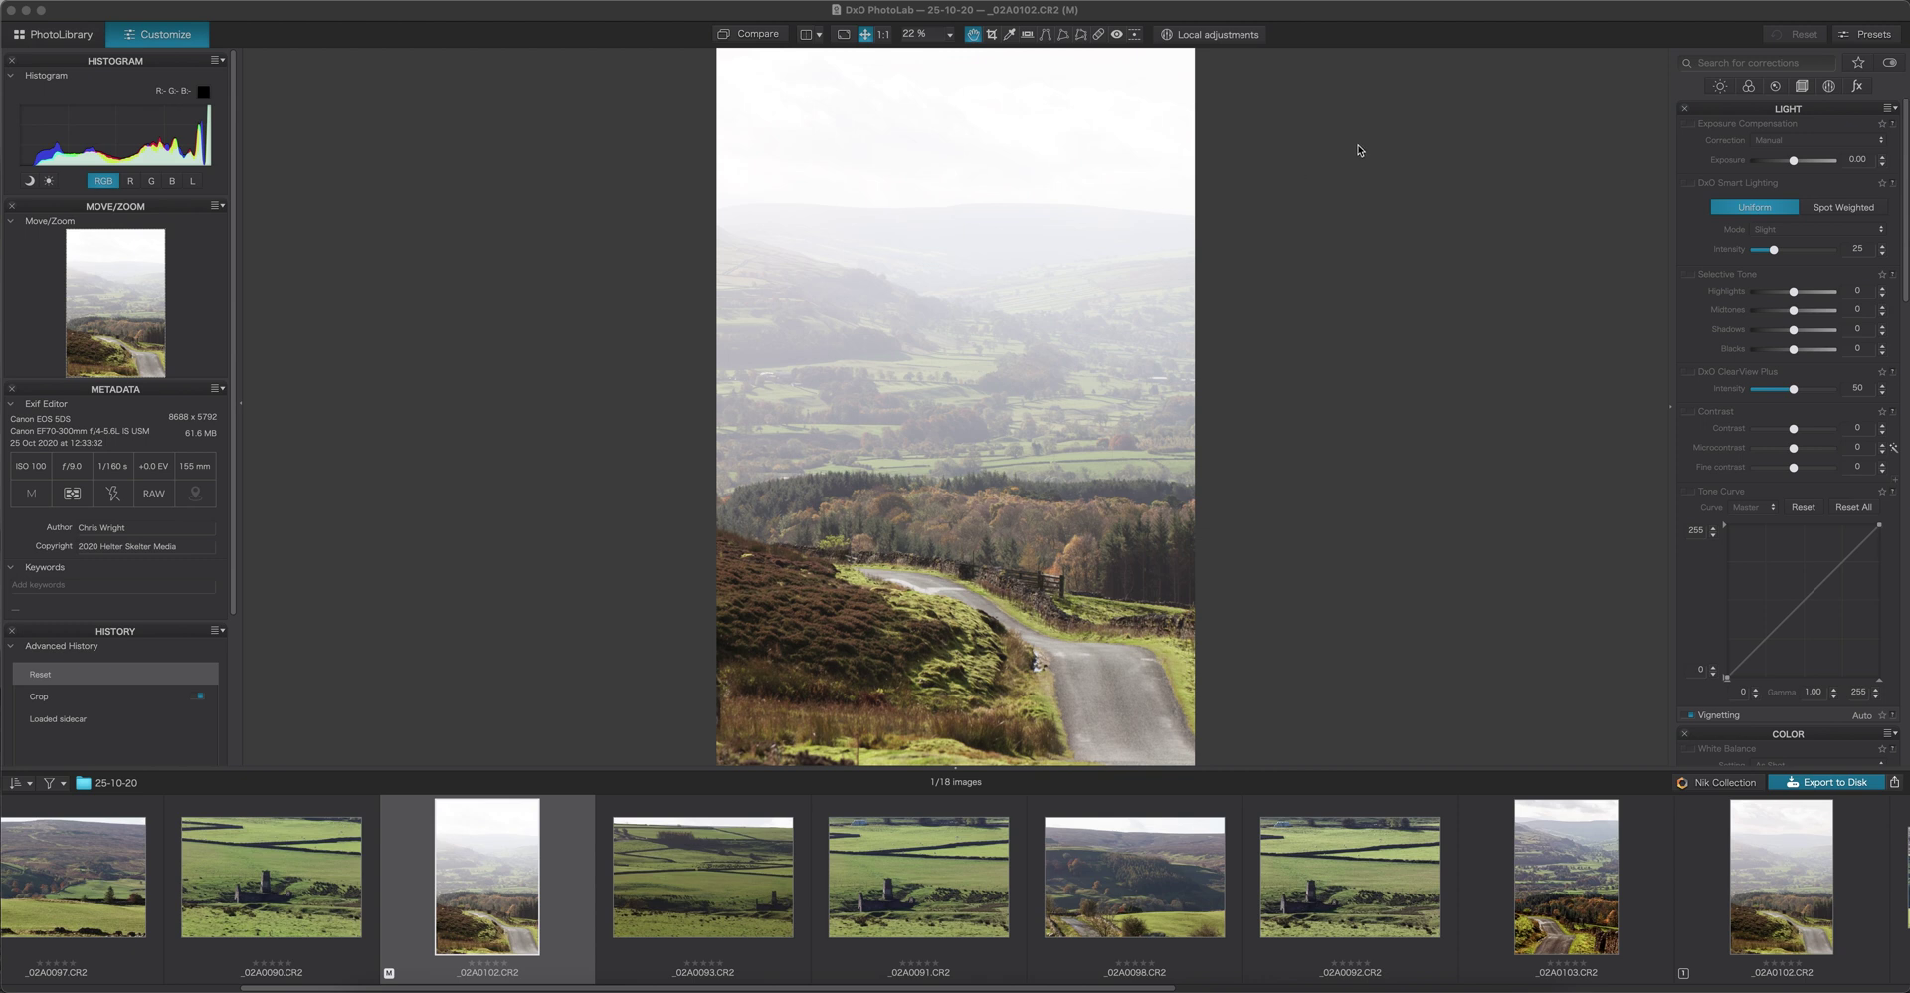
- Apply the '1 - DxO Standard' preset and filter the corrections panel to active corrections only
click(1880, 36)
click(1880, 36)
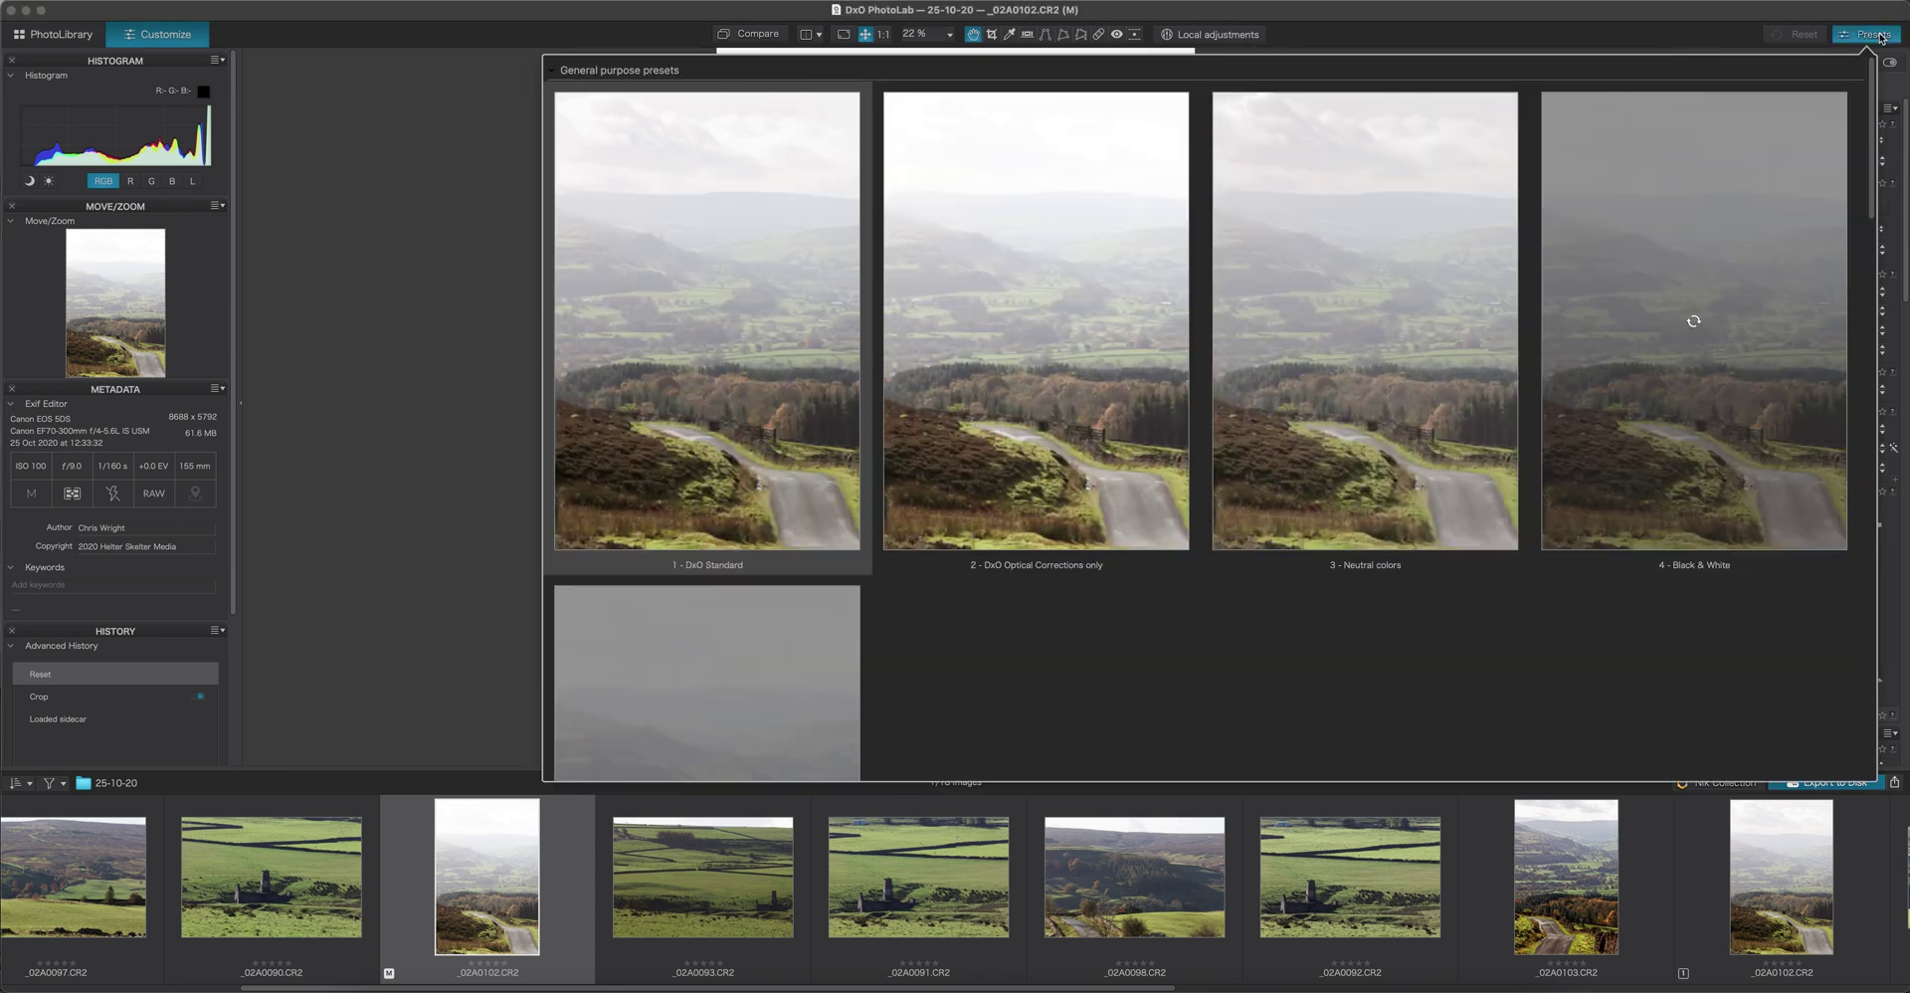
click(711, 281)
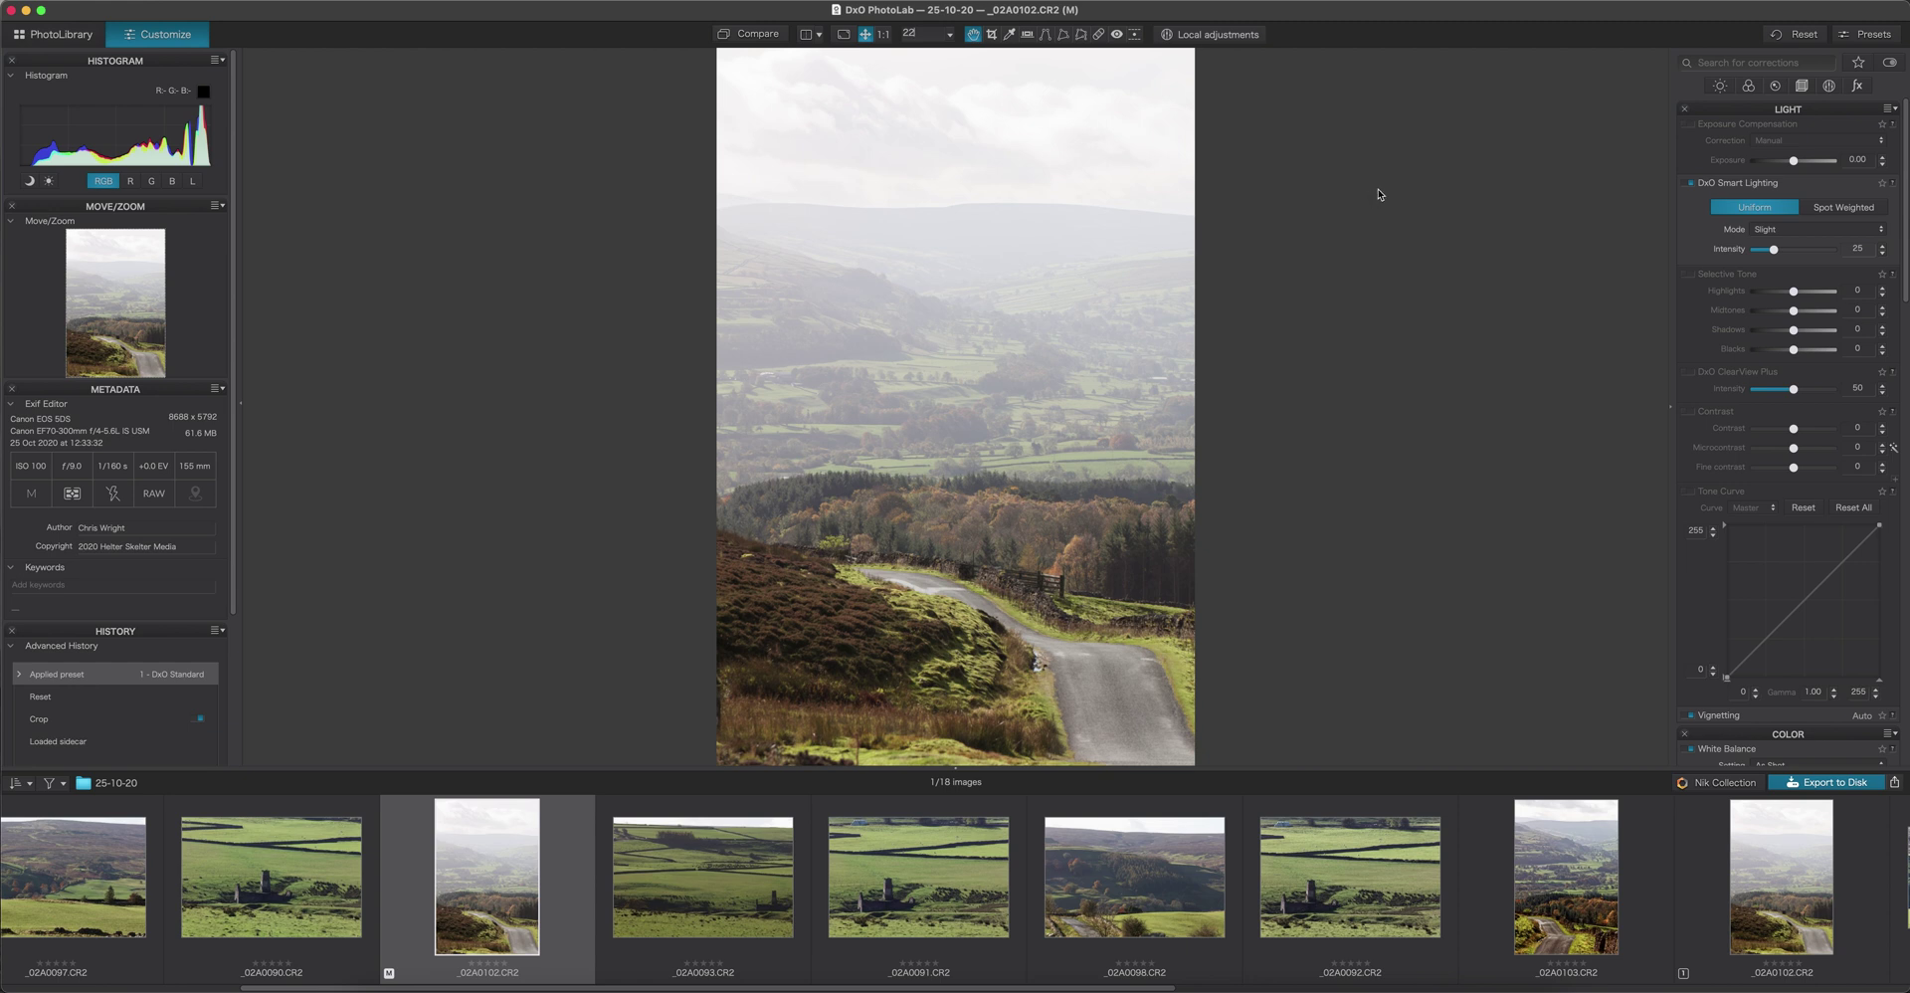
click(1891, 65)
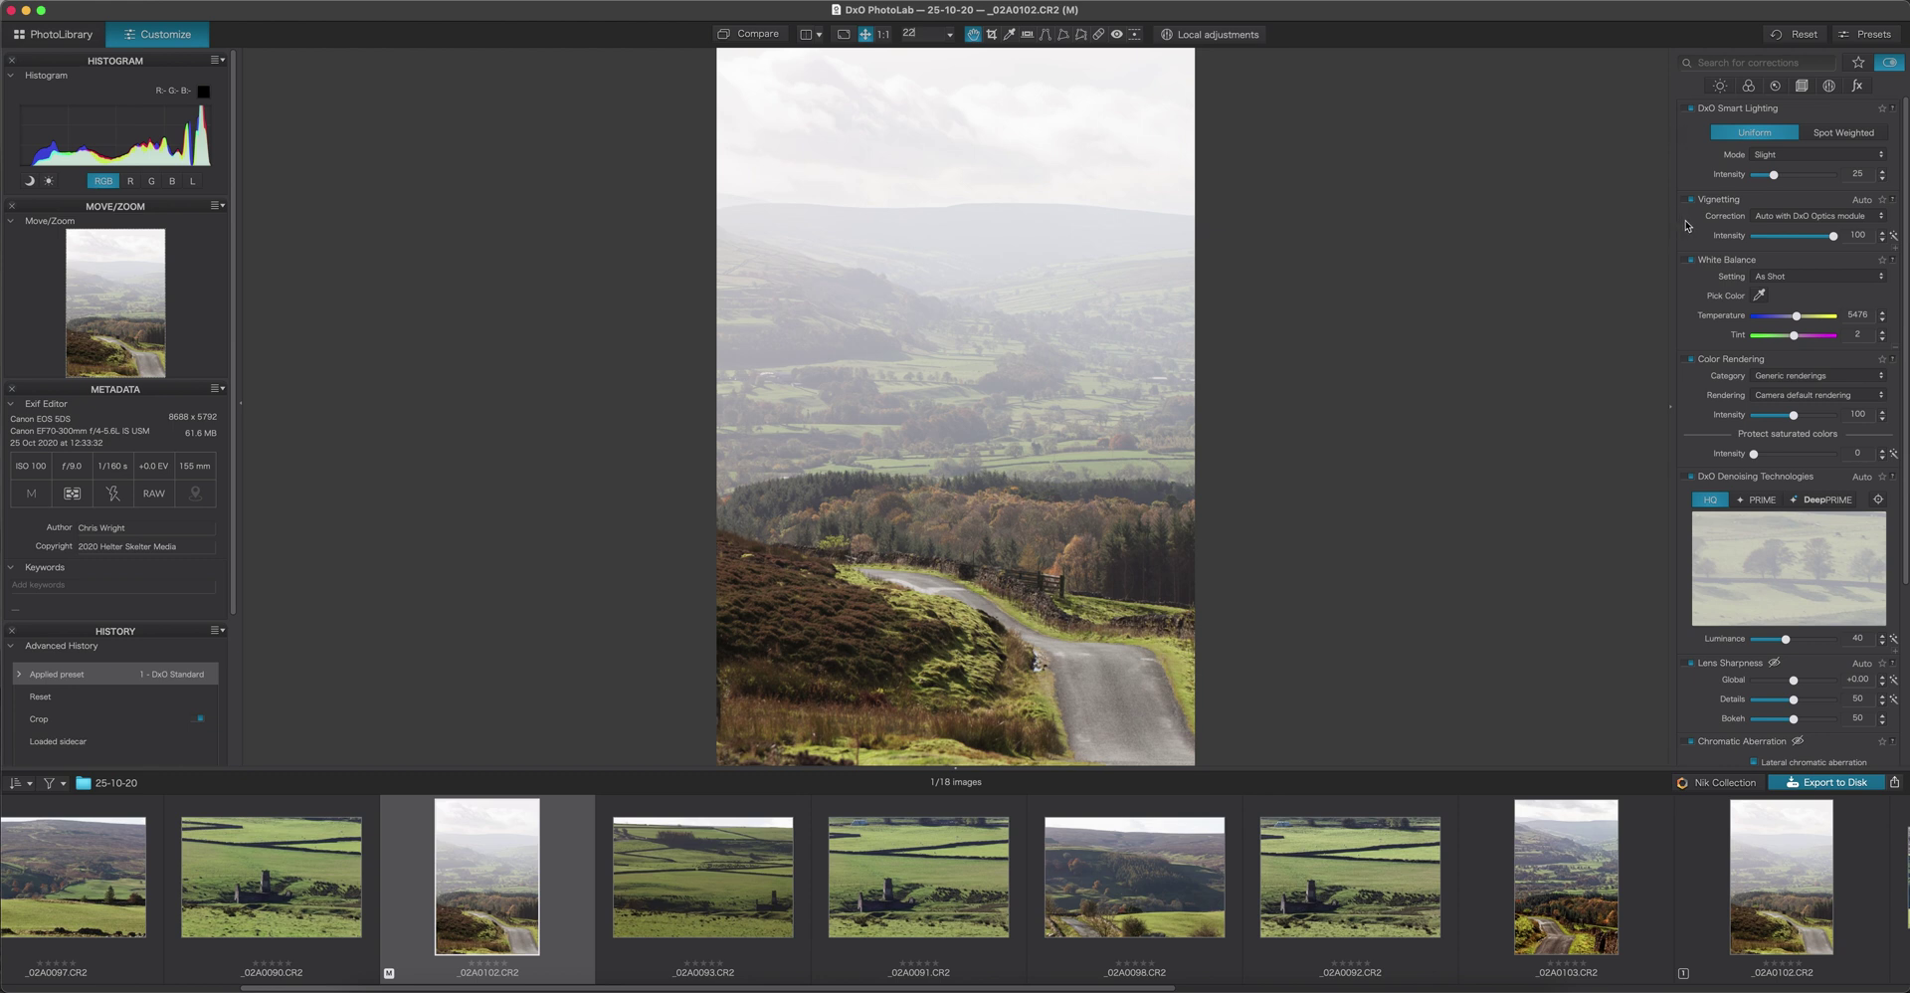
scroll(1686, 225, down, 1)
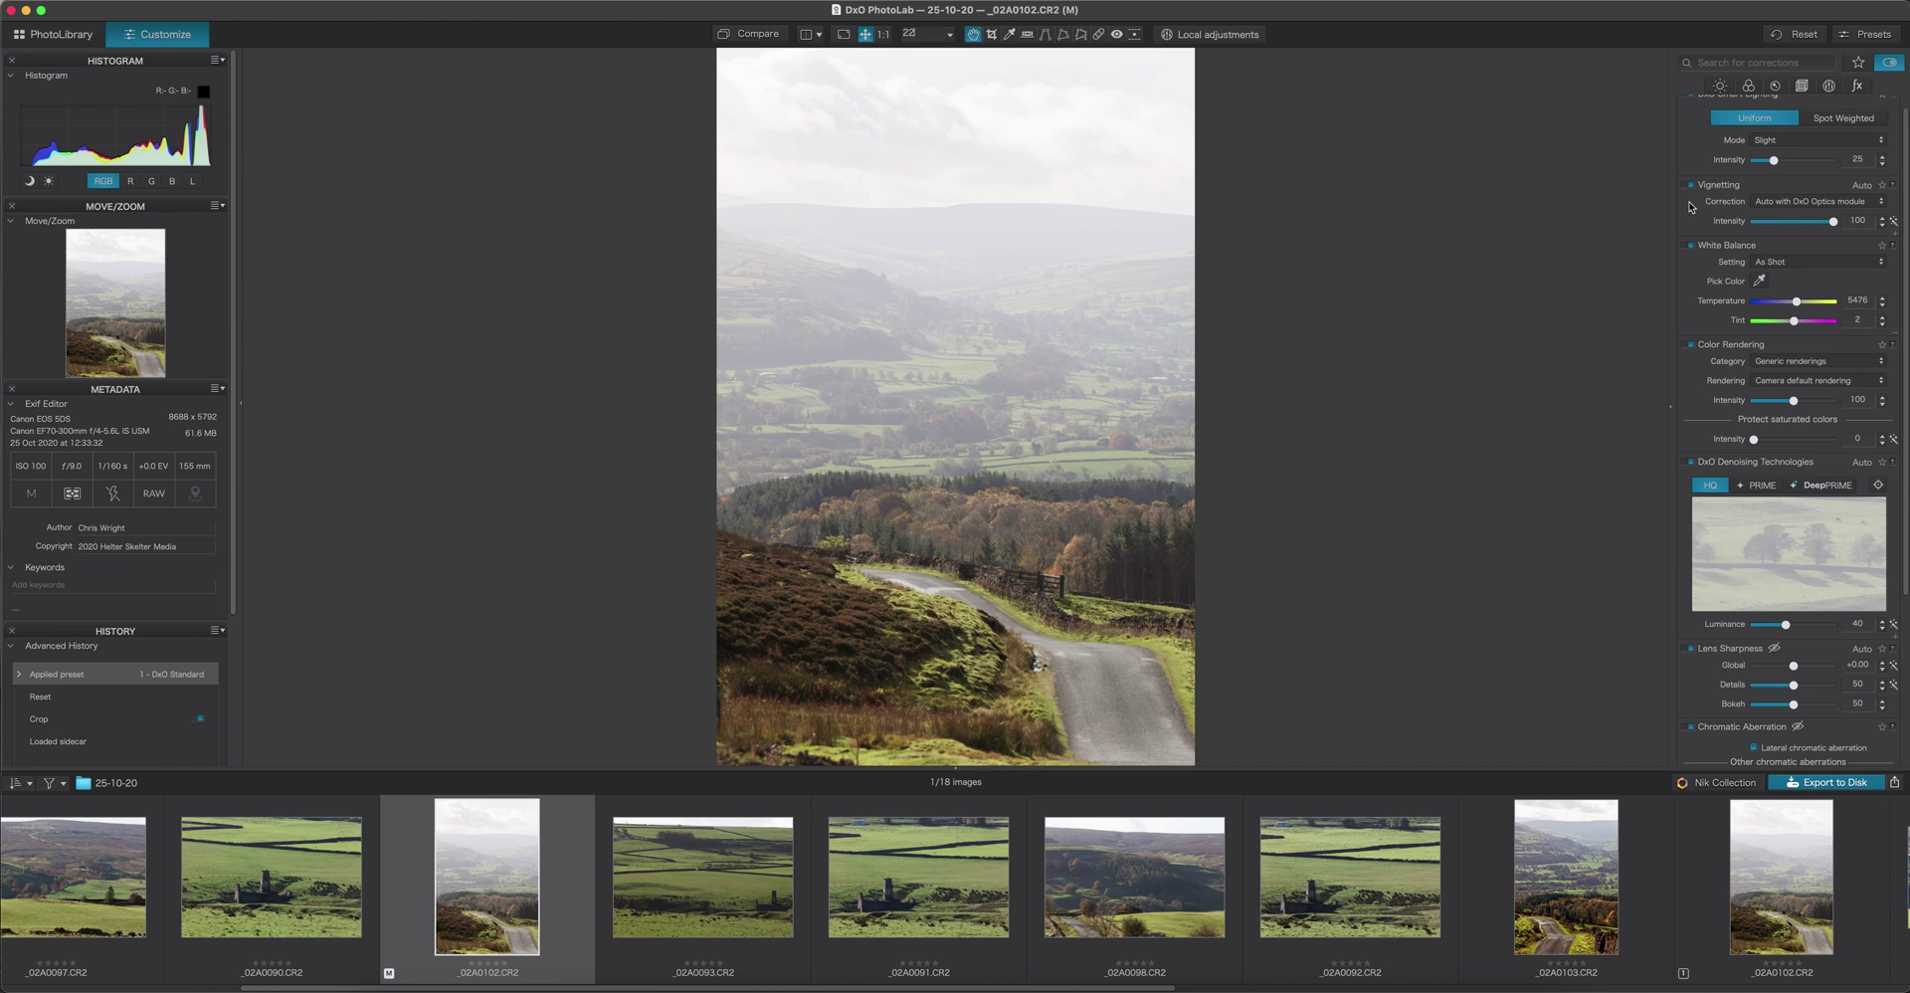
scroll(1694, 255, down, 4)
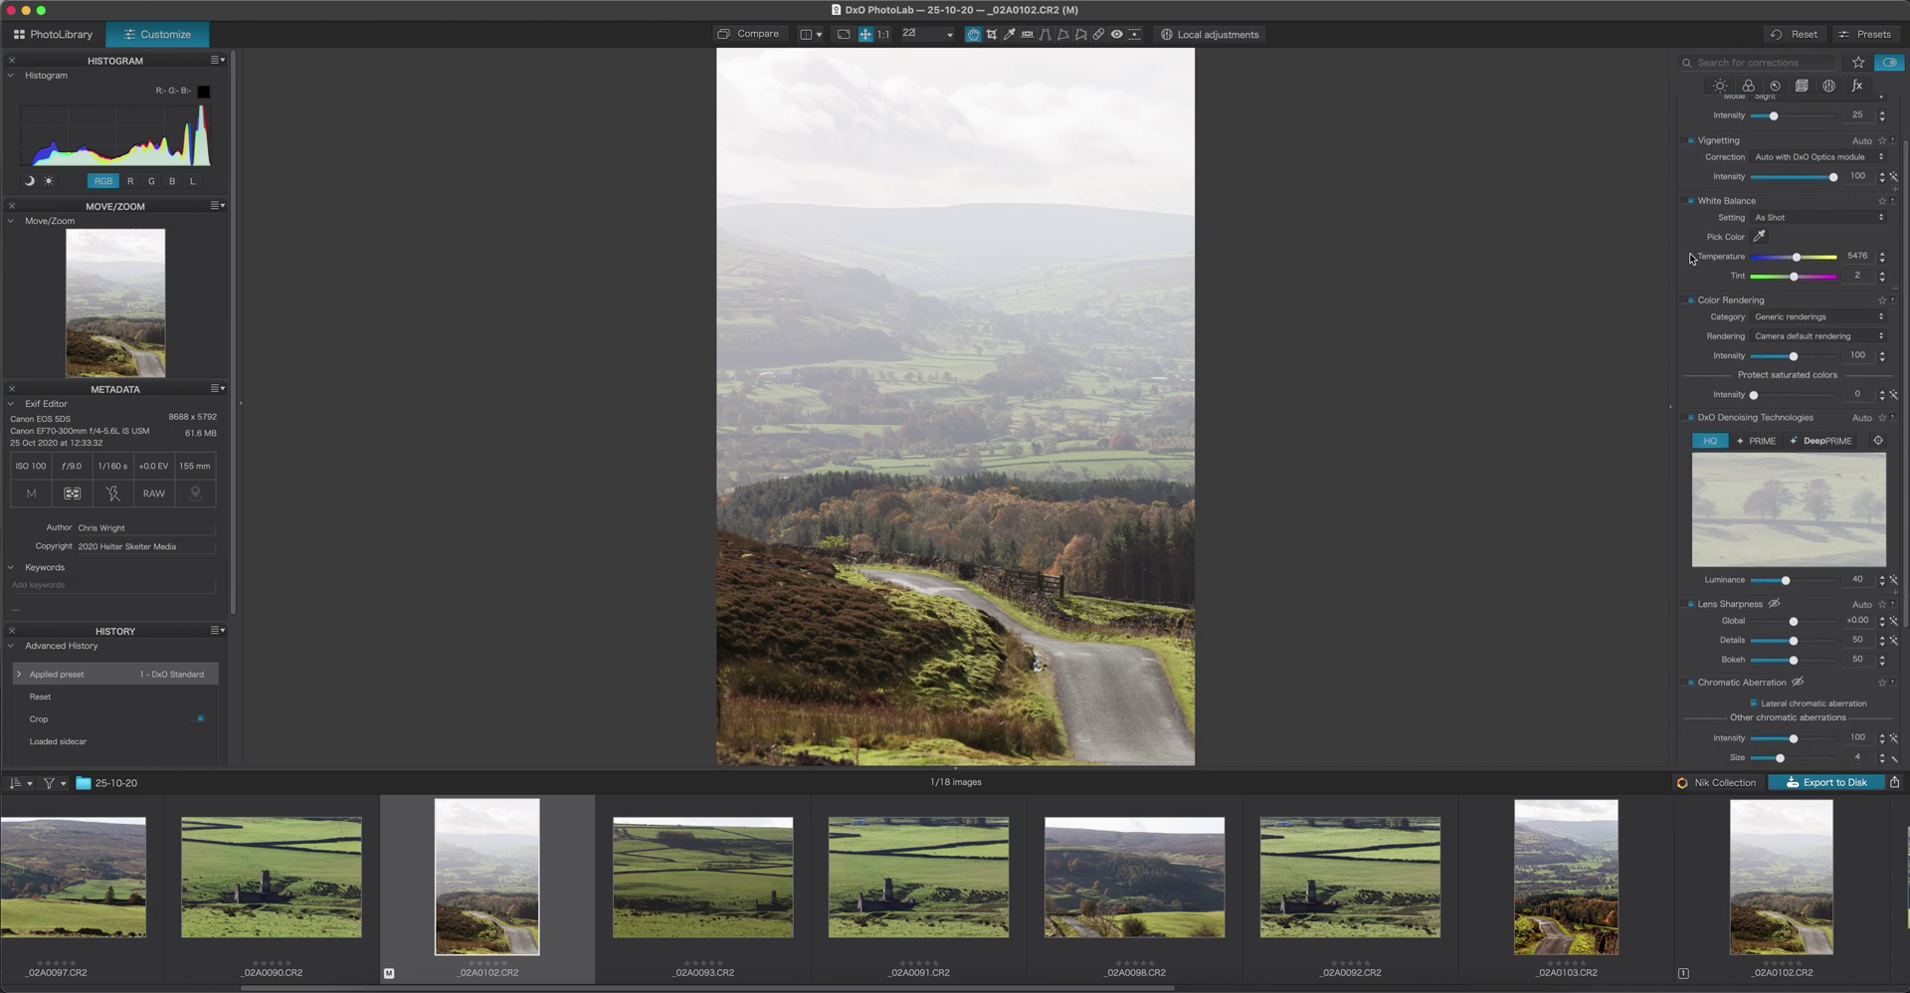
scroll(1691, 254, down, 2)
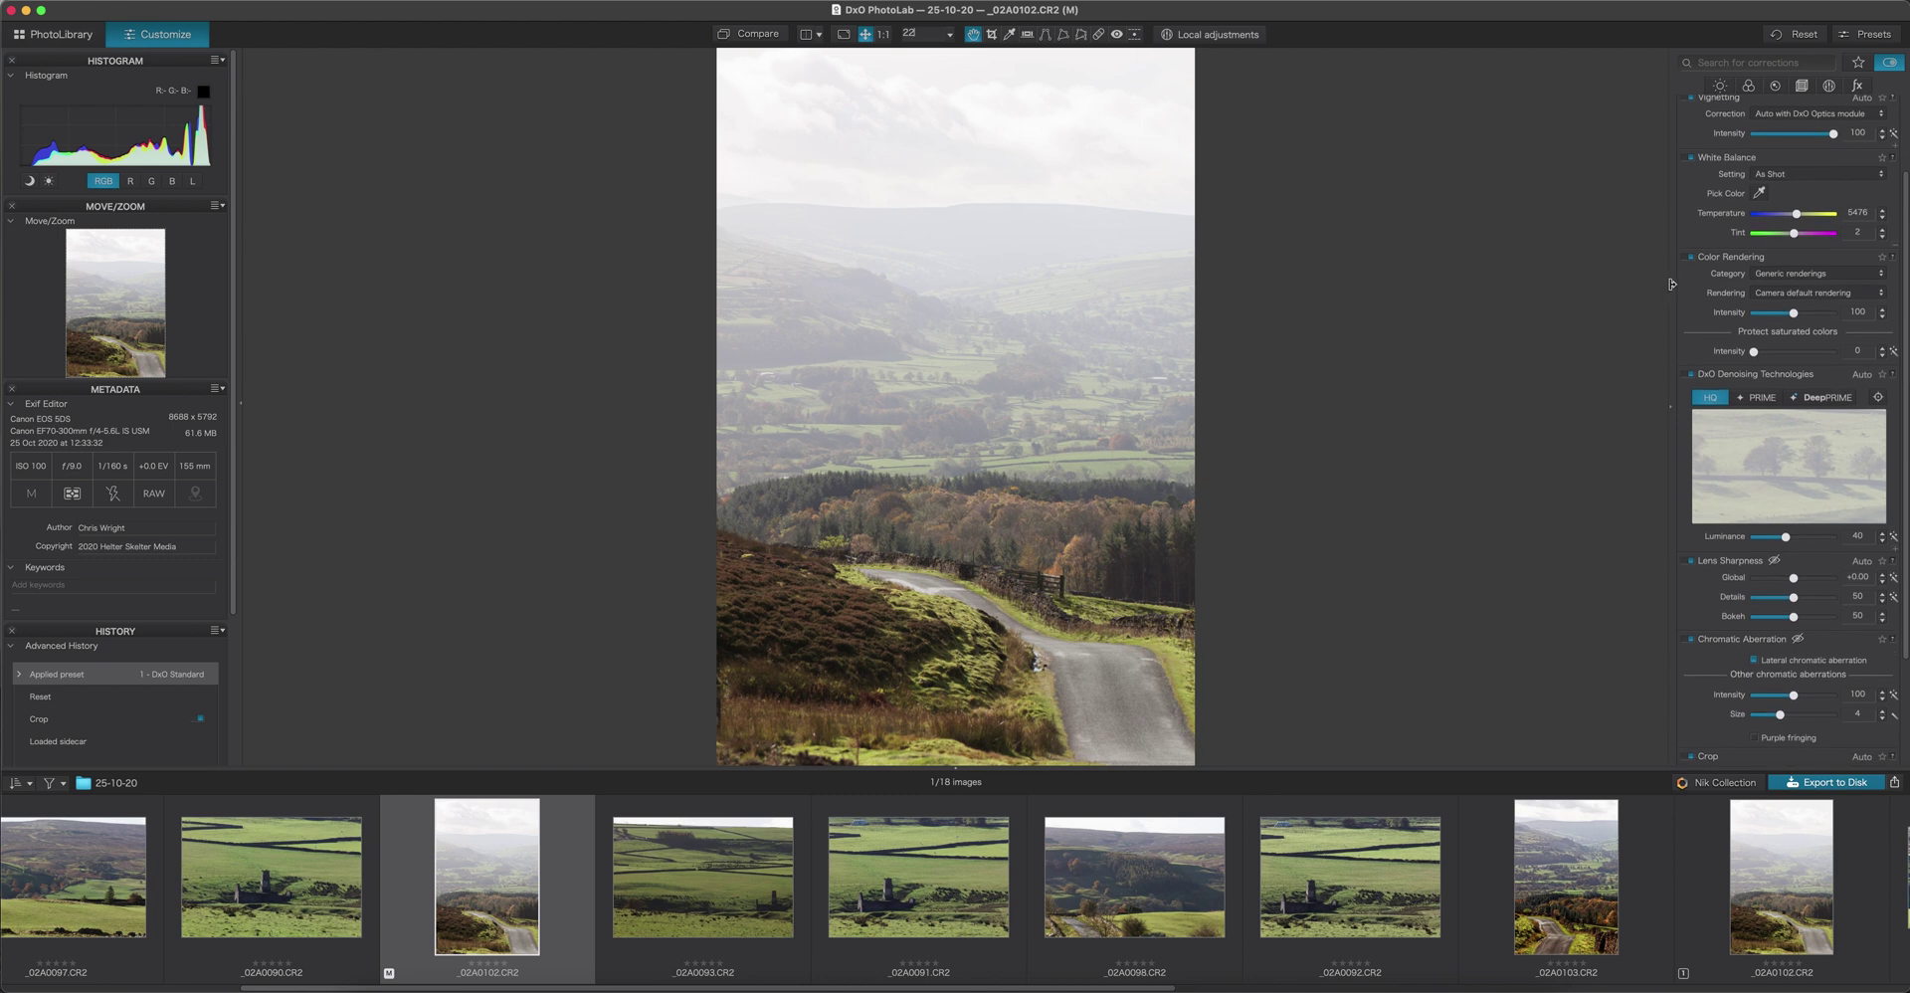
scroll(1689, 249, down, 8)
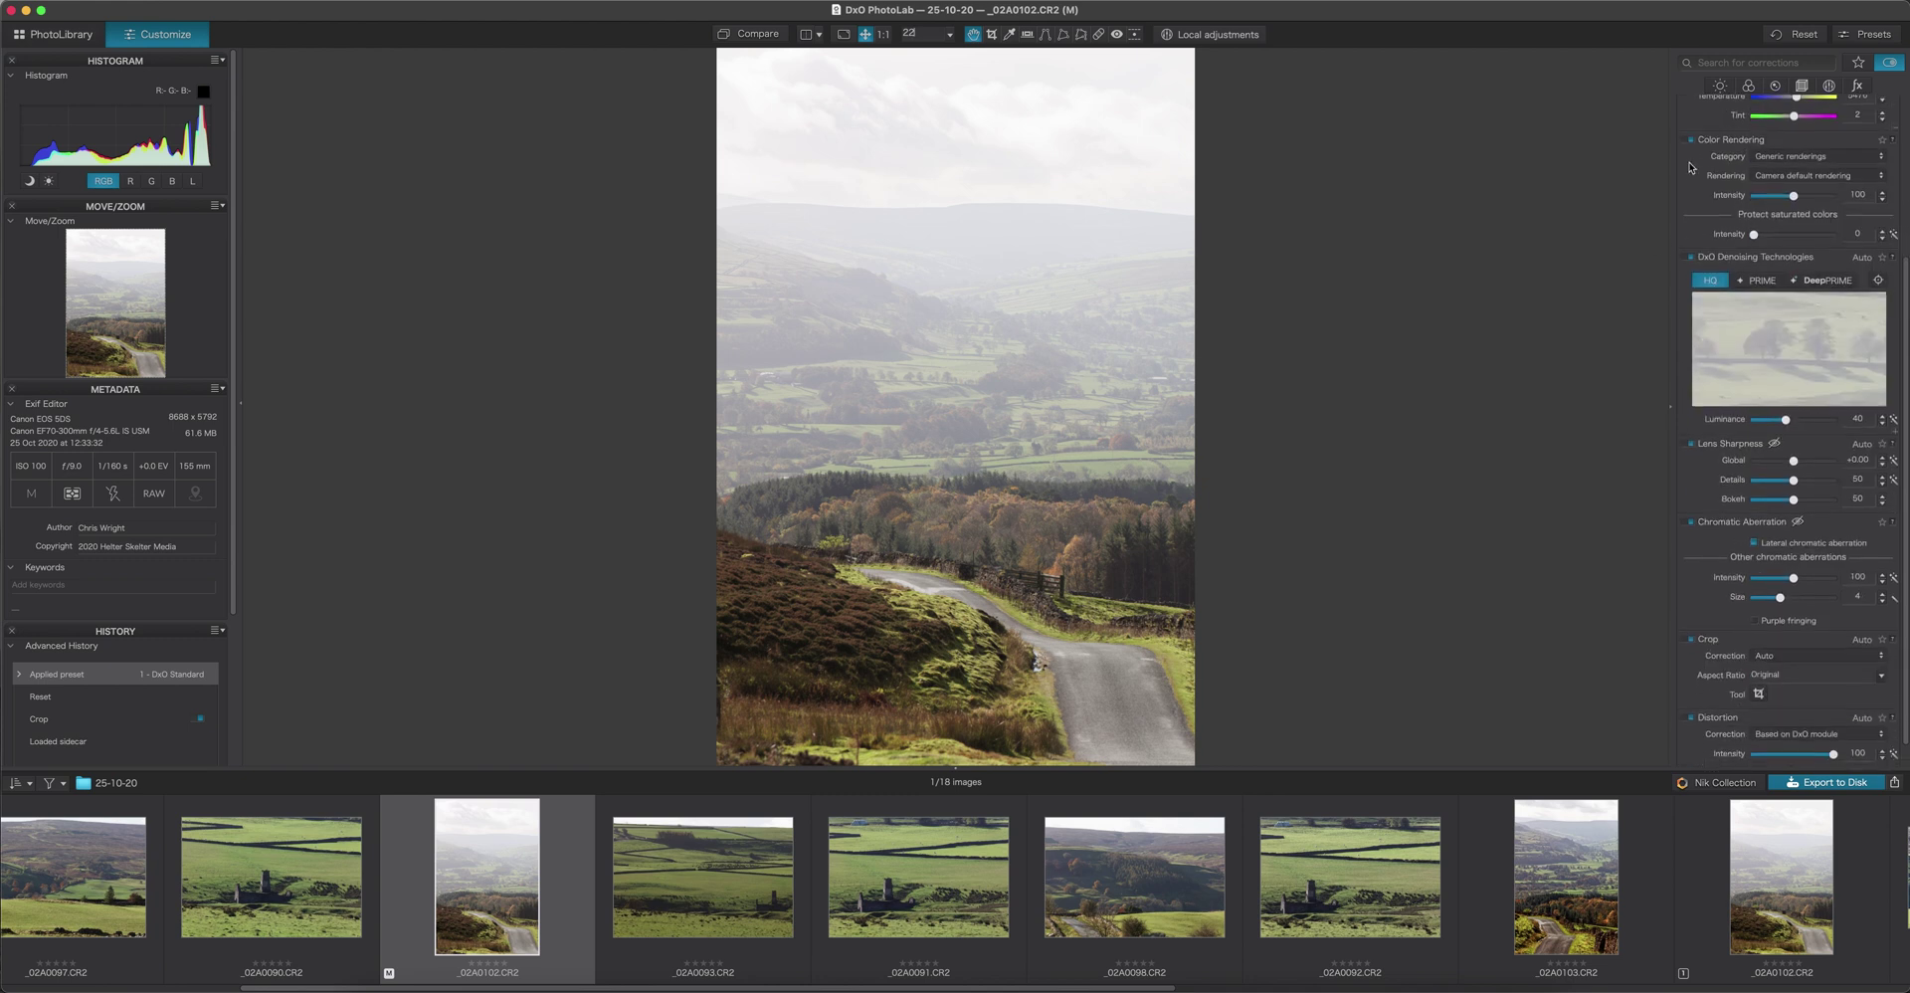
scroll(1683, 303, down, 1)
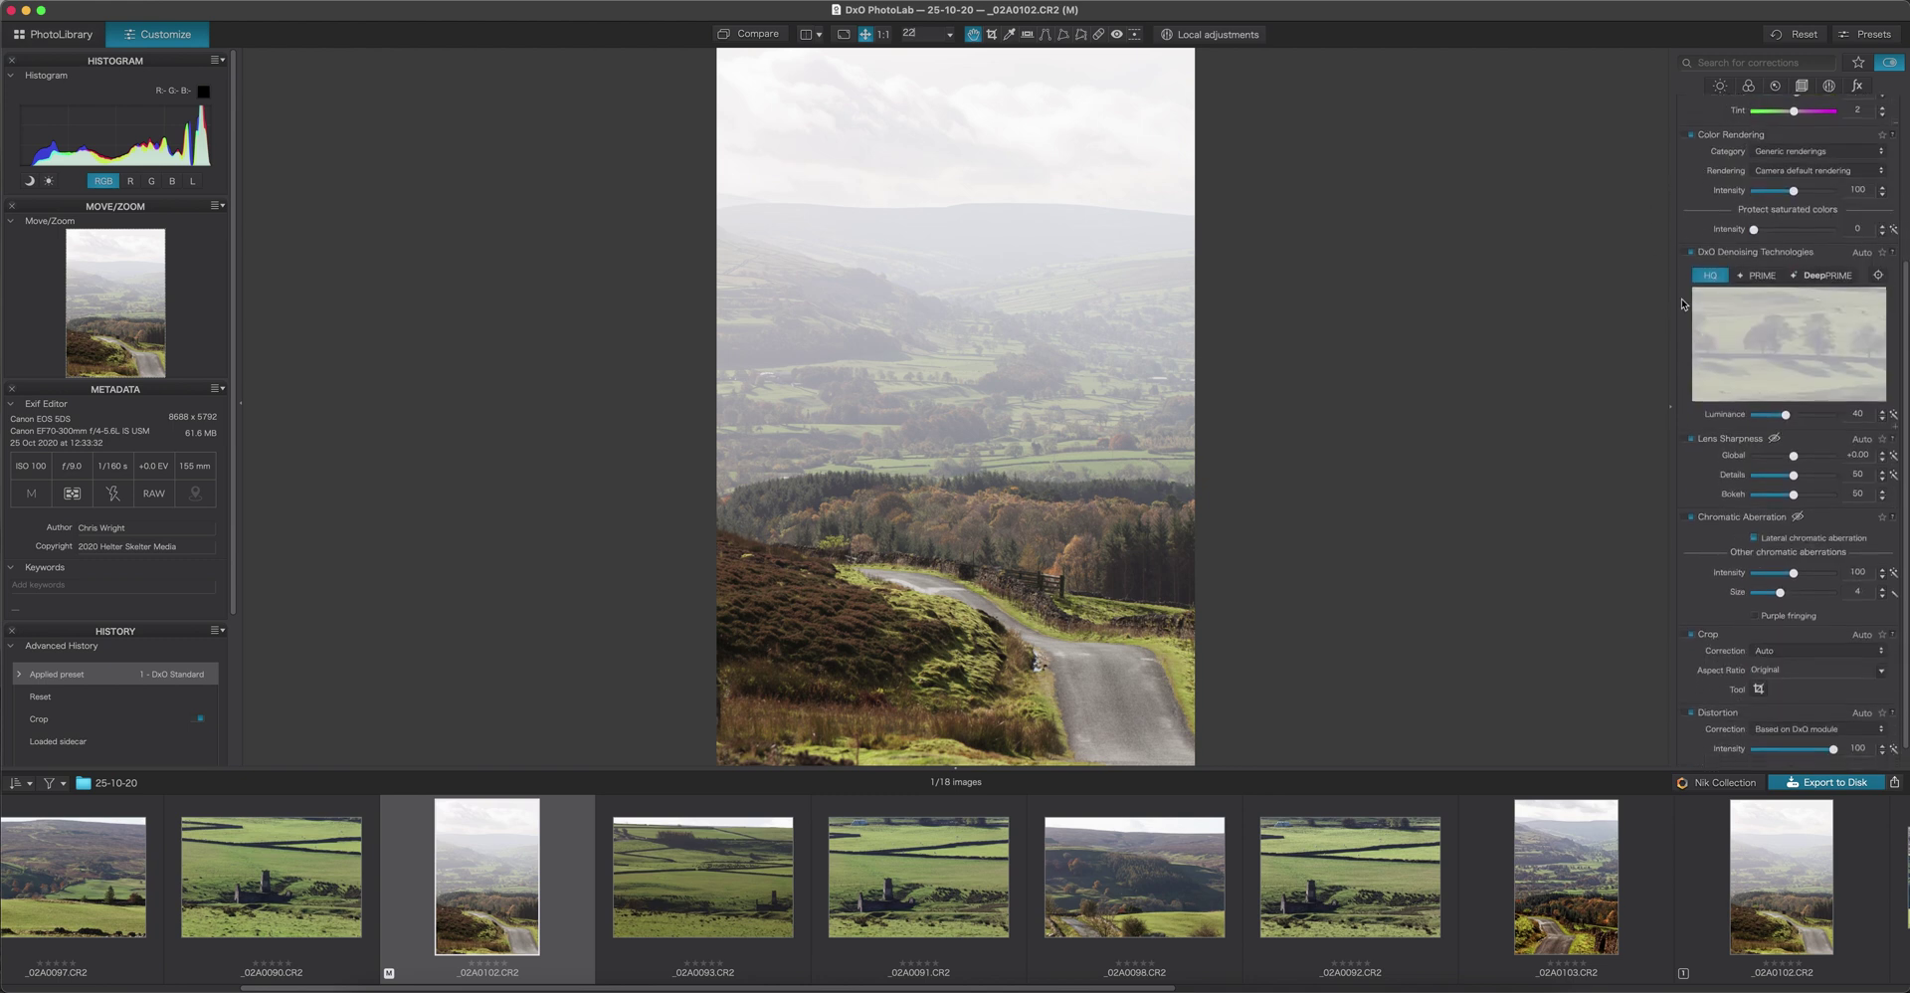
scroll(1681, 299, down, 1)
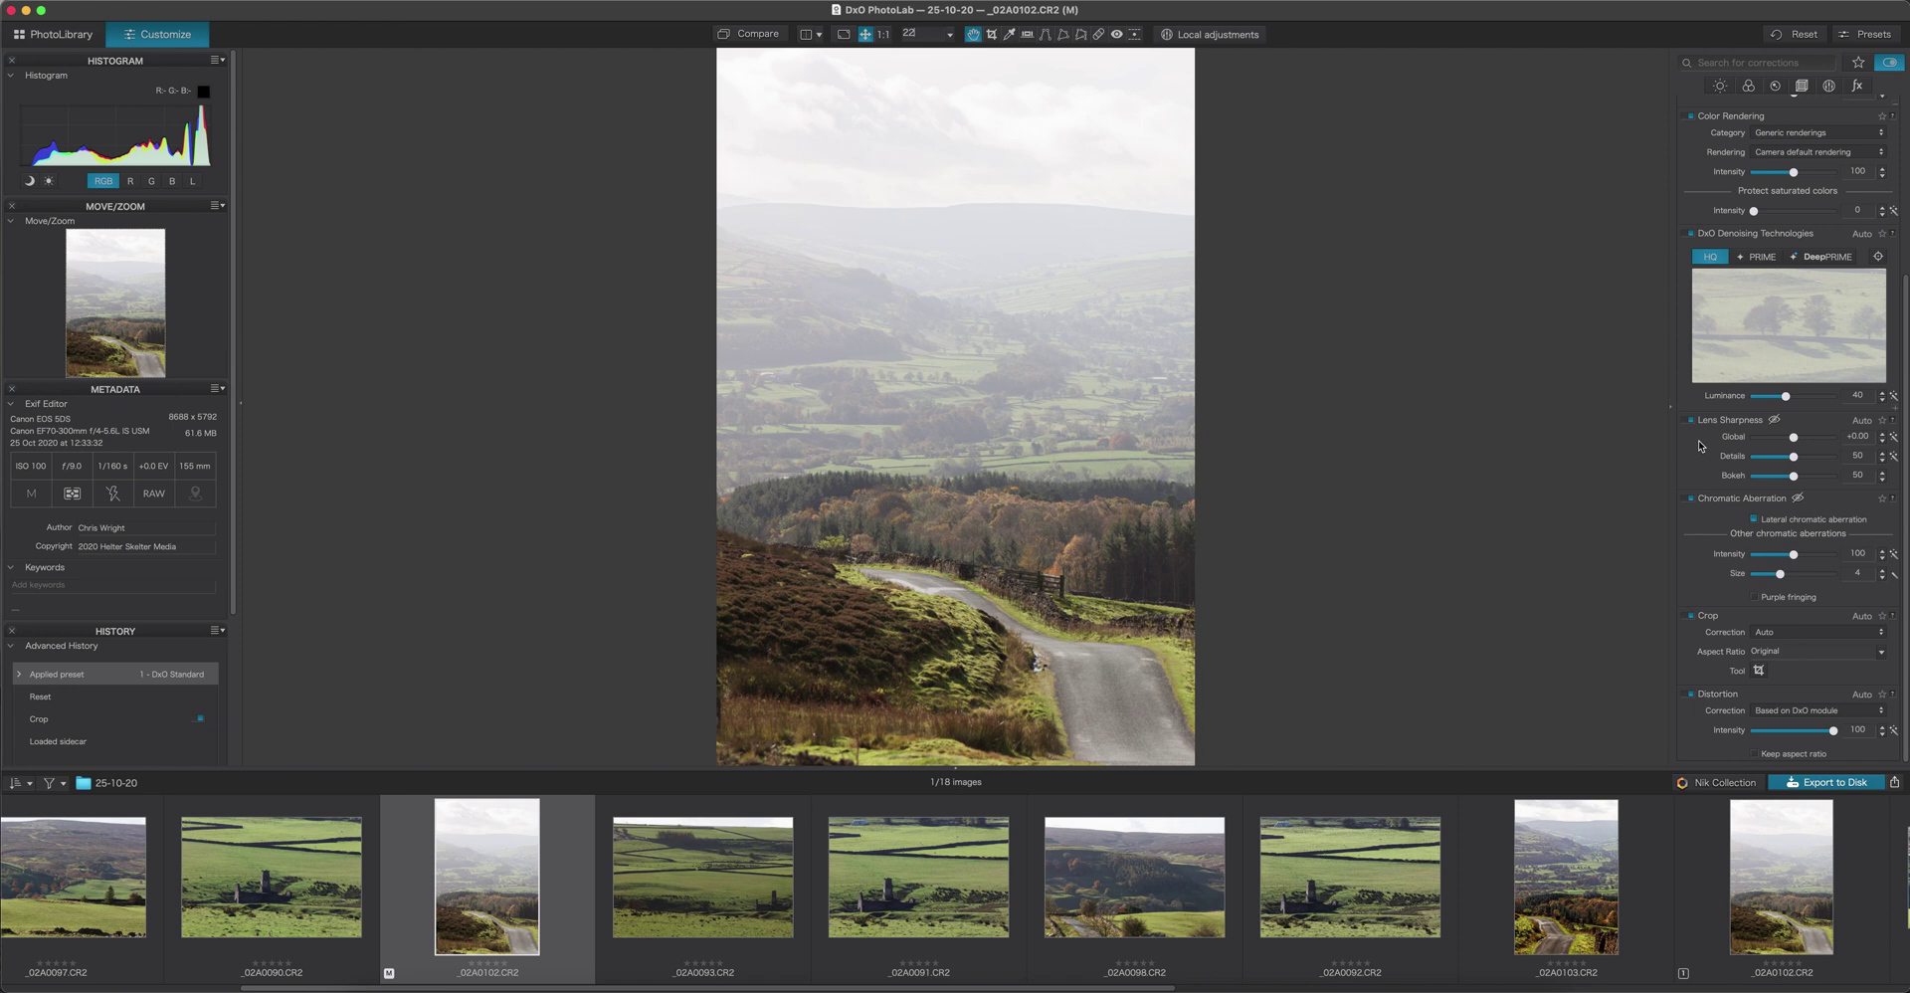
scroll(1696, 518, down, 1)
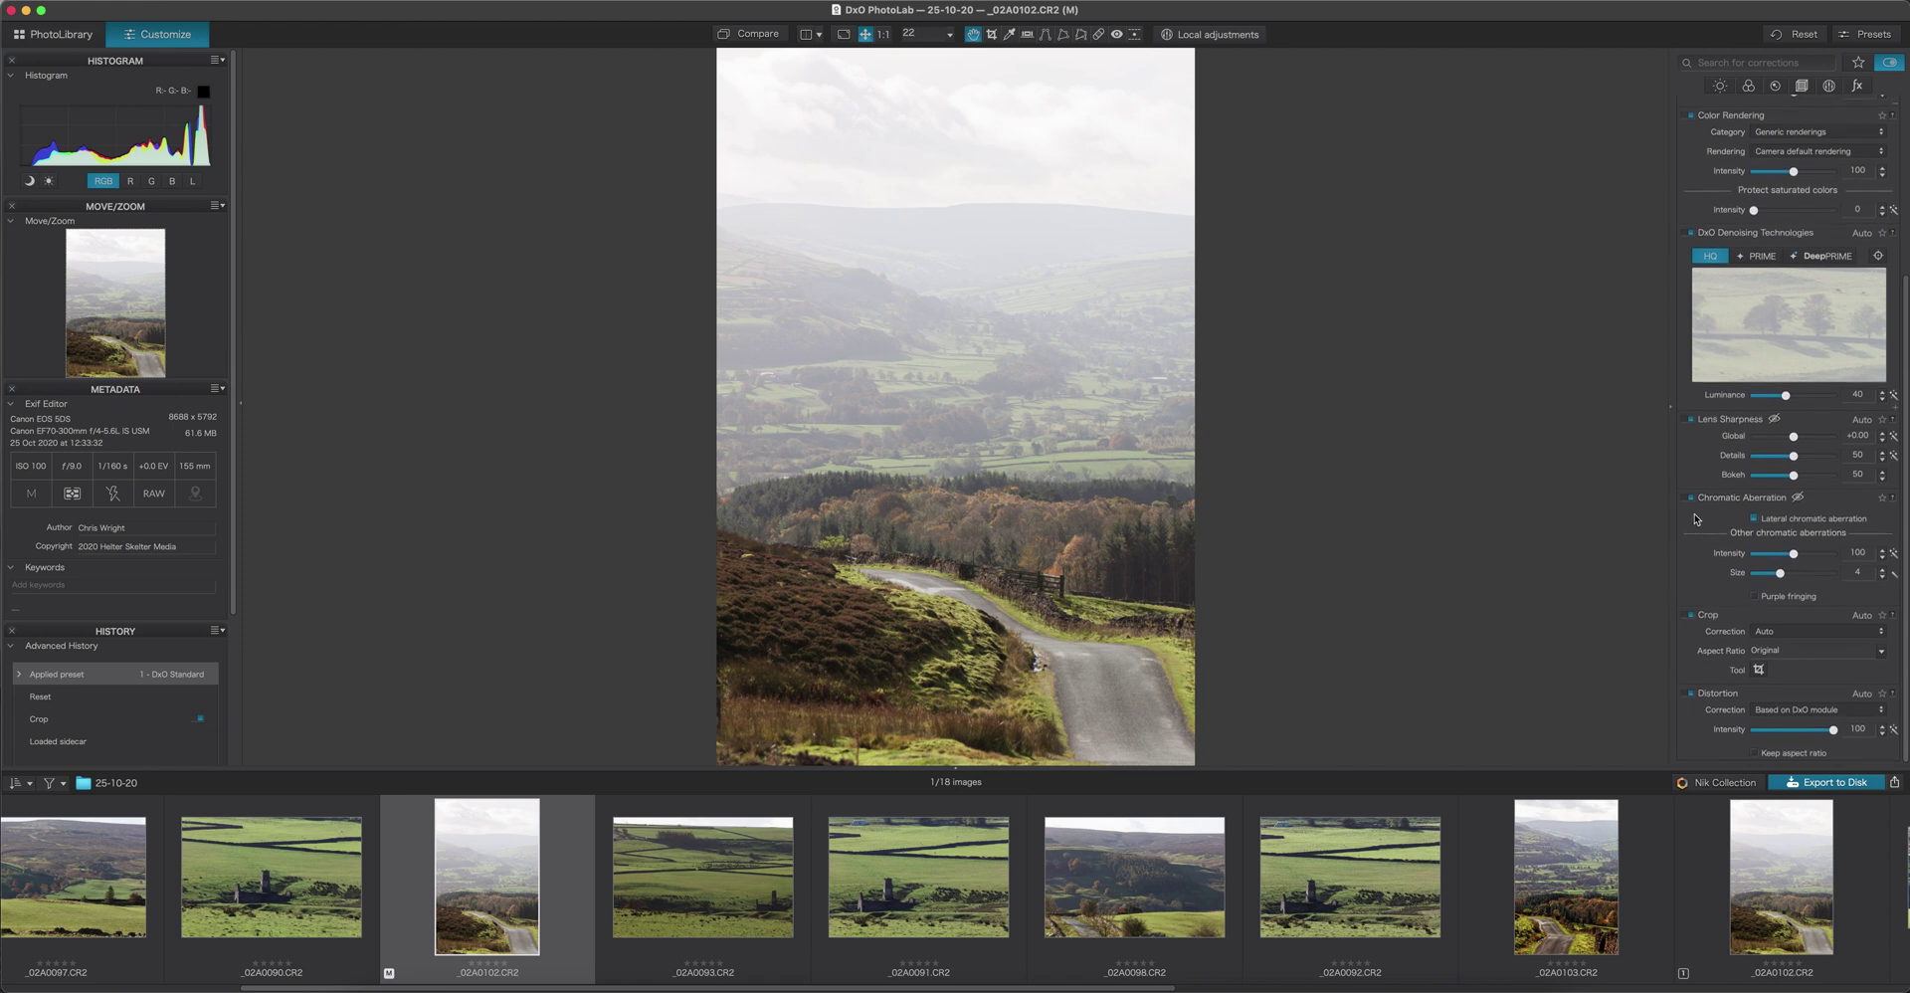
scroll(1696, 518, up, 1)
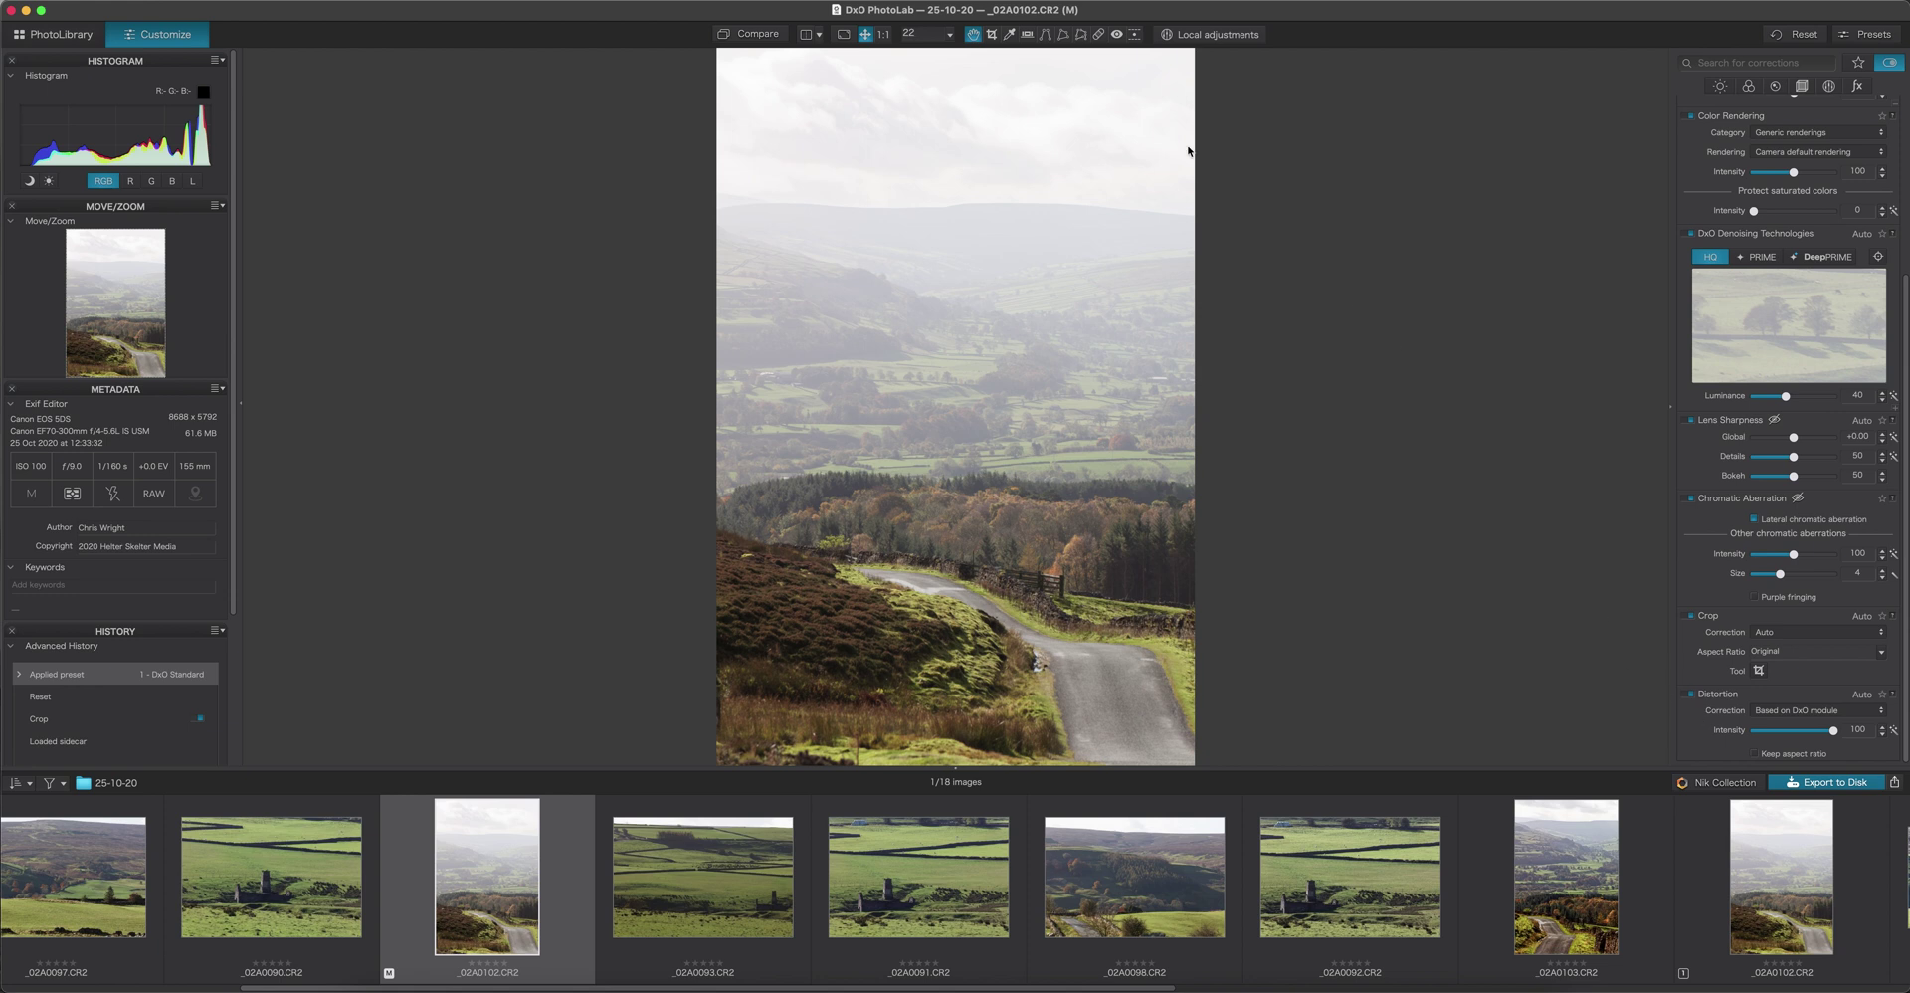
- Compare the corrected photo against the original twice, then show the full Light corrections tab
click(757, 35)
click(757, 34)
click(757, 35)
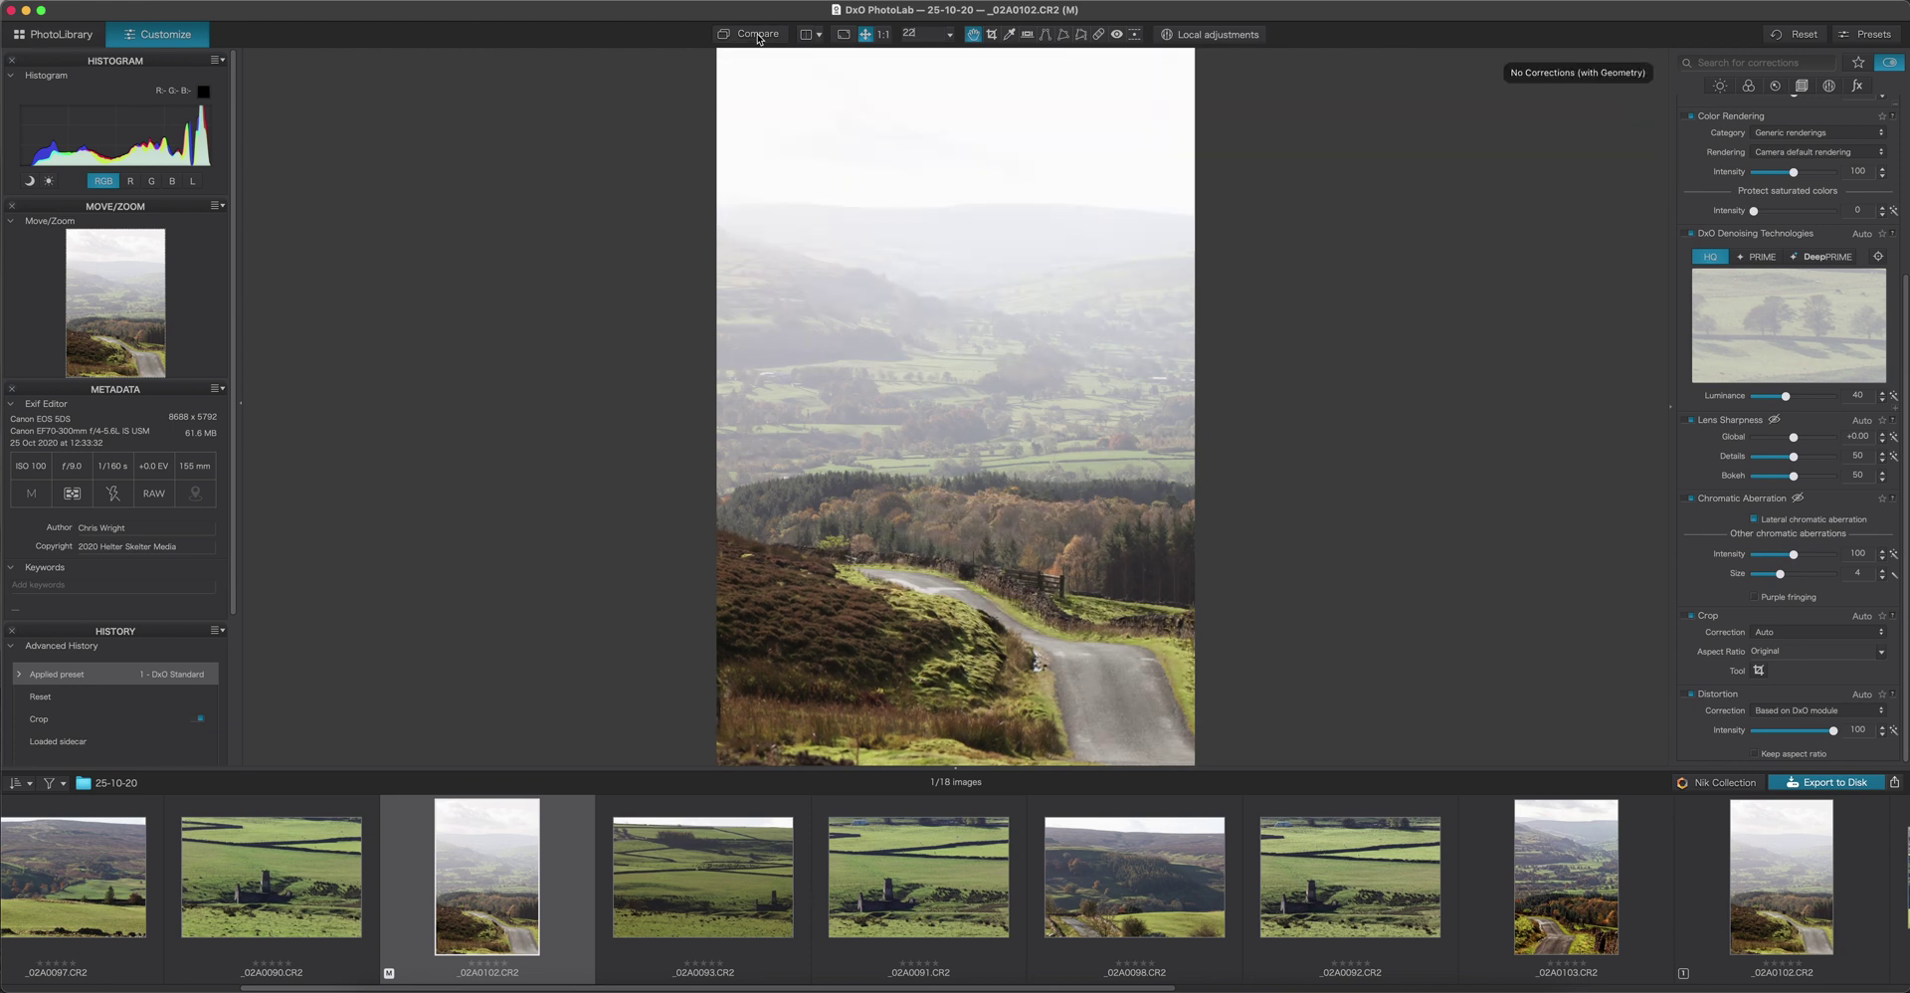
click(757, 35)
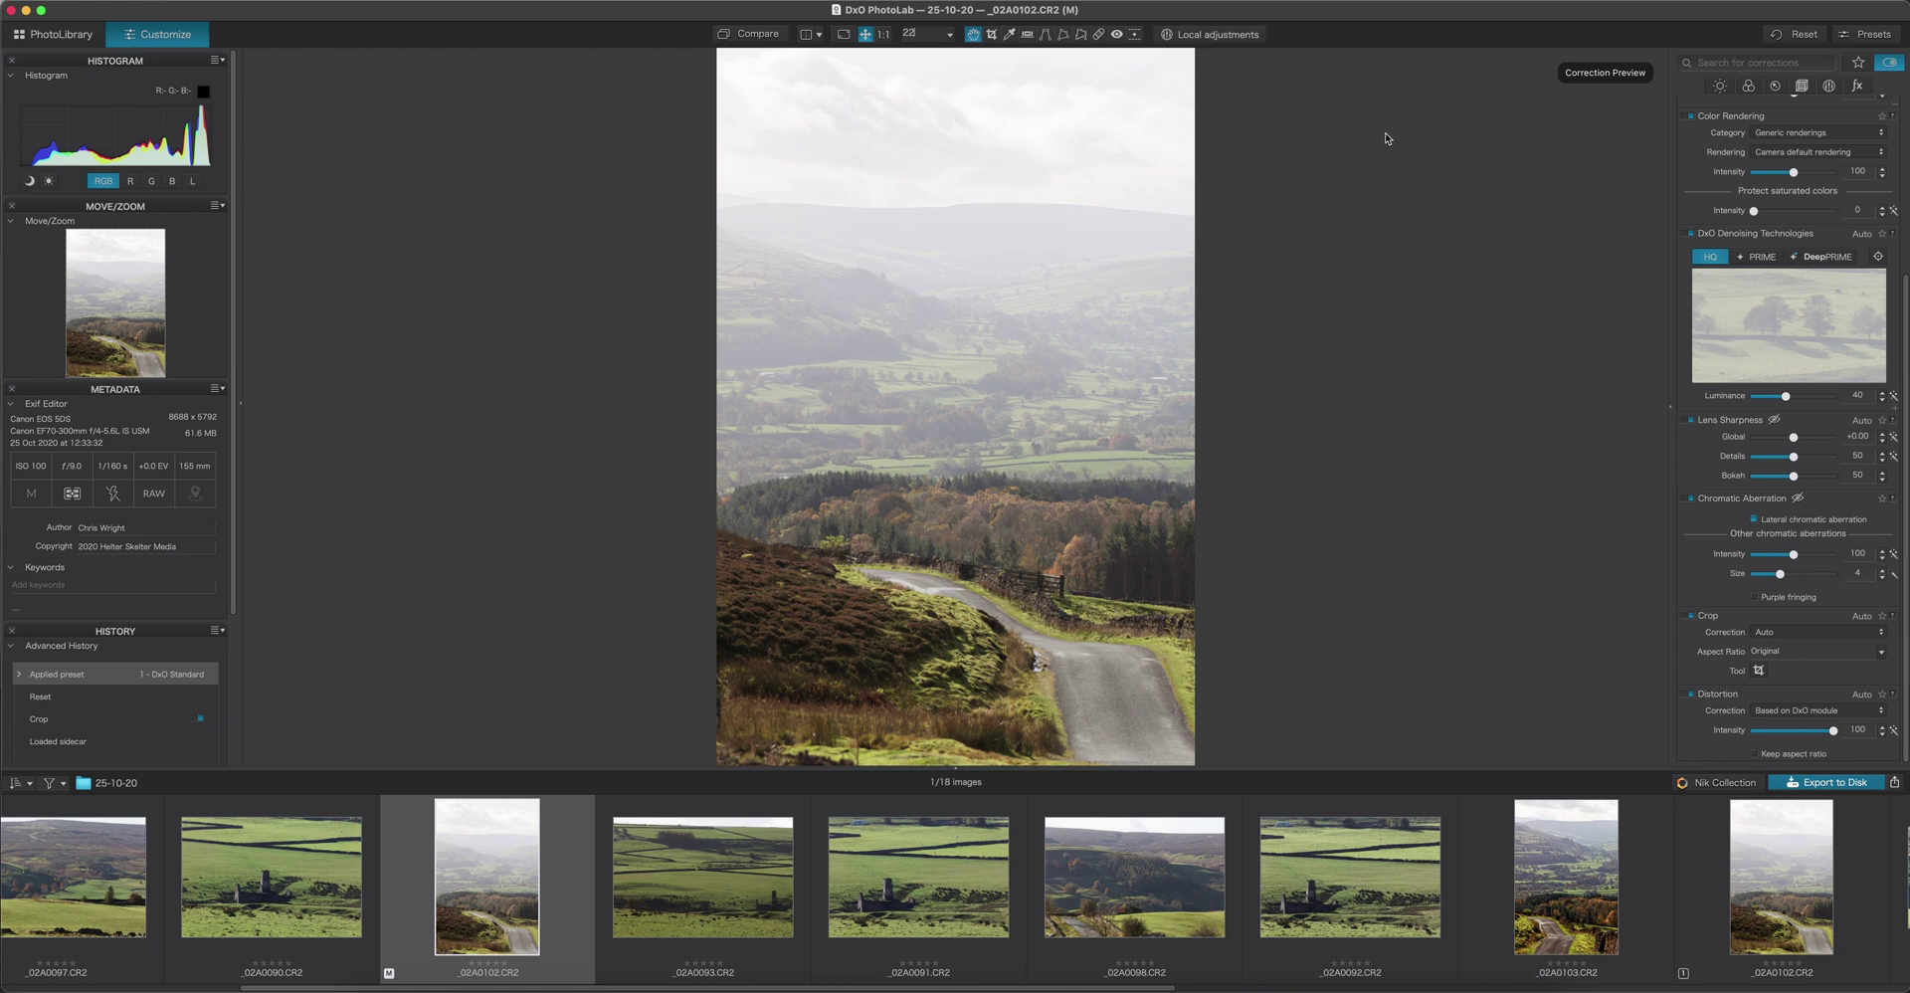
key(super+1)
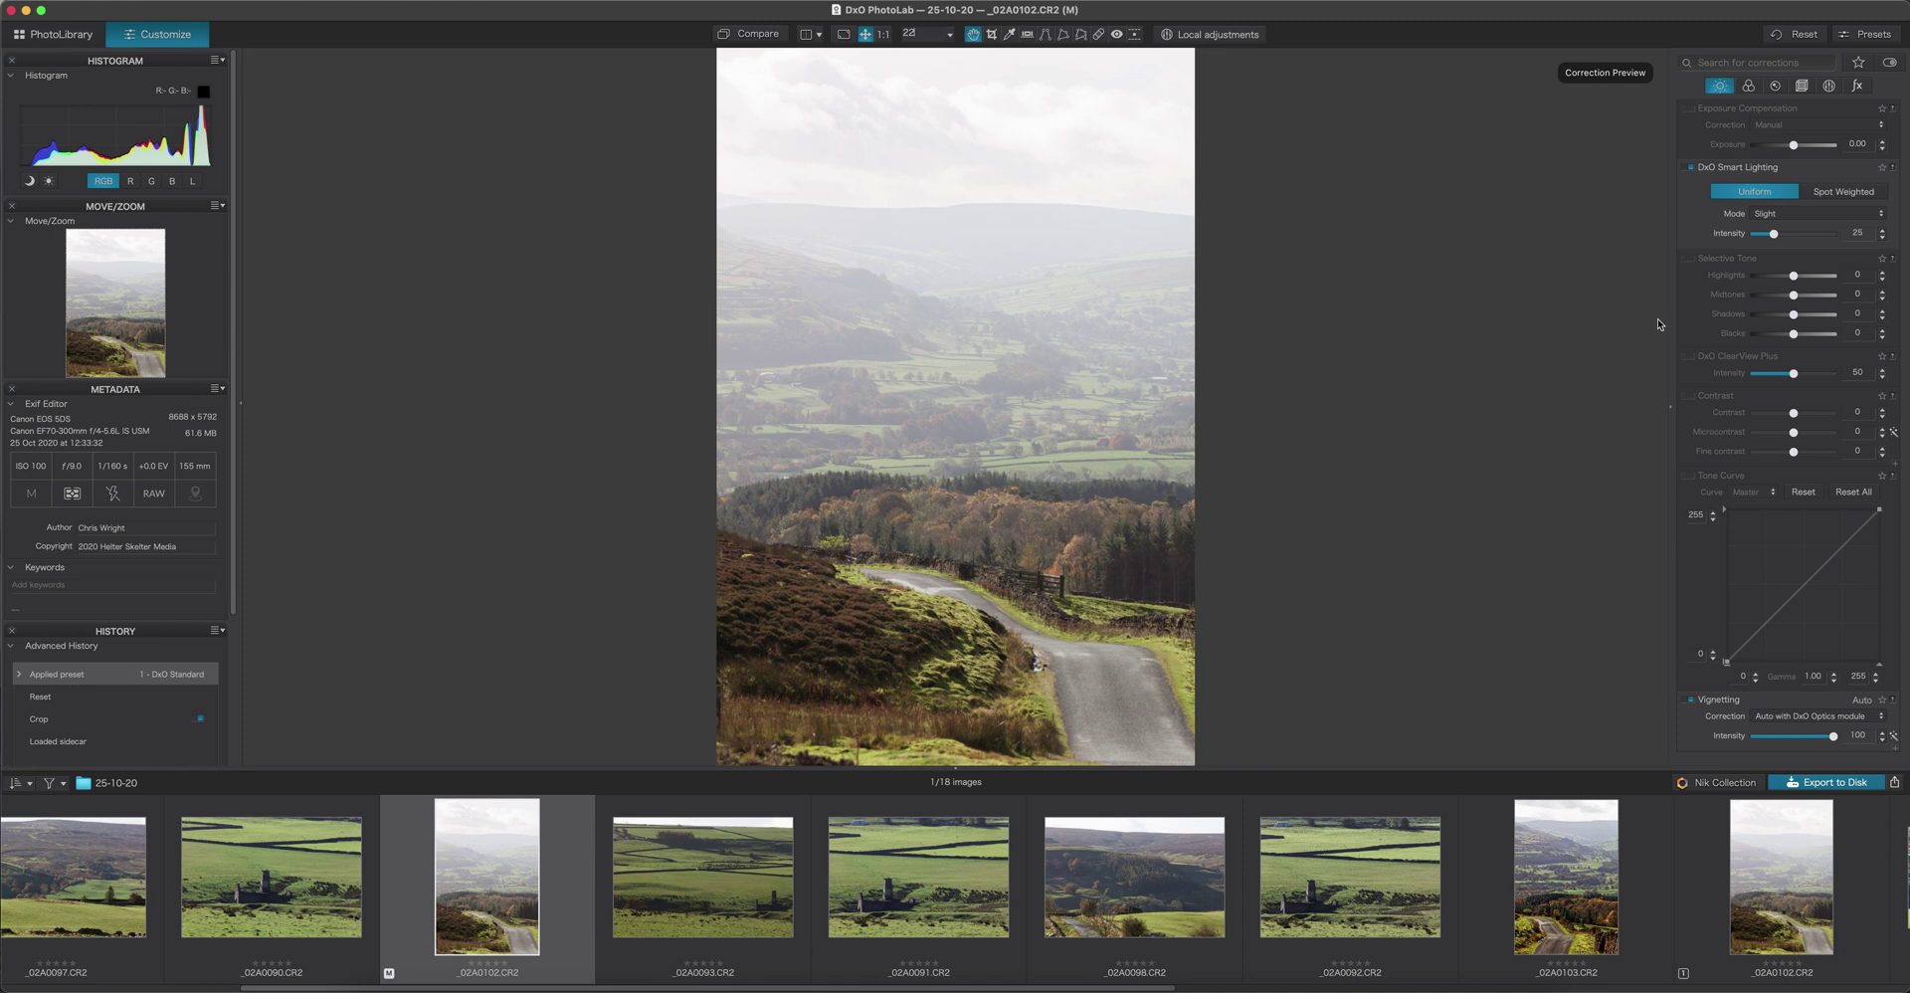
click(1690, 356)
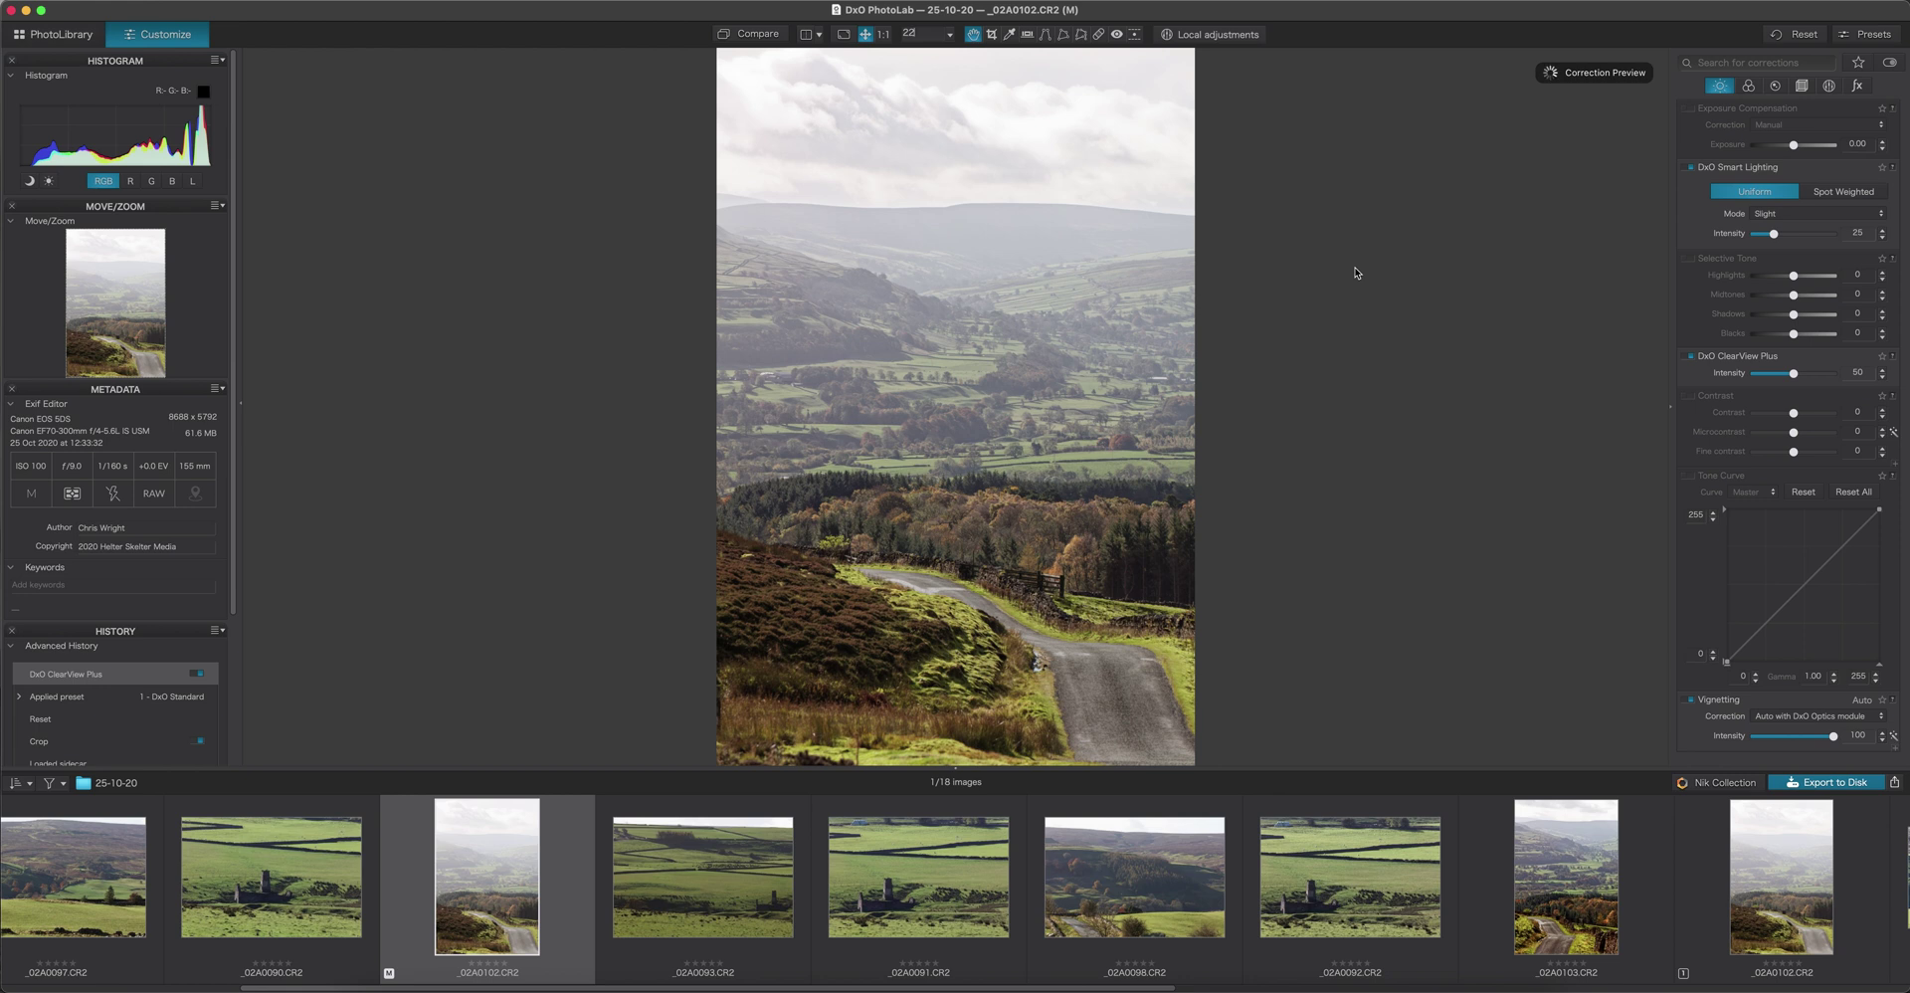
click(755, 36)
click(756, 37)
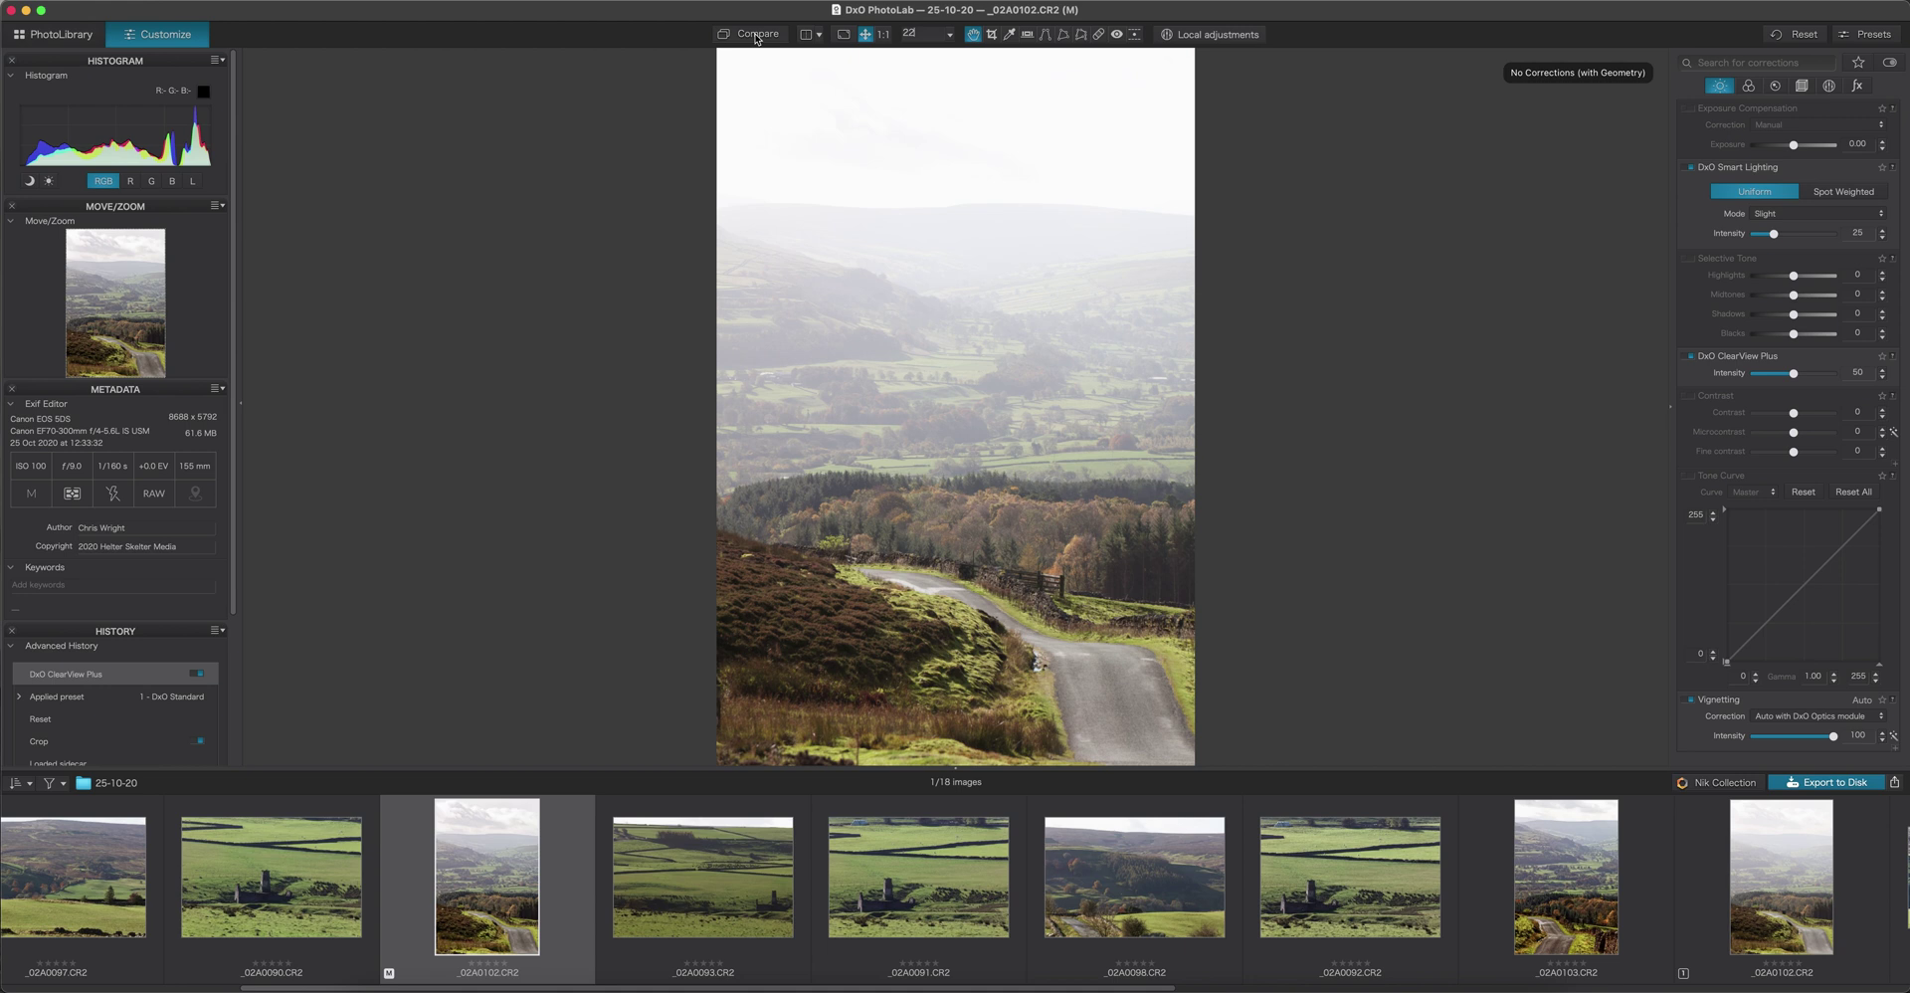
click(756, 38)
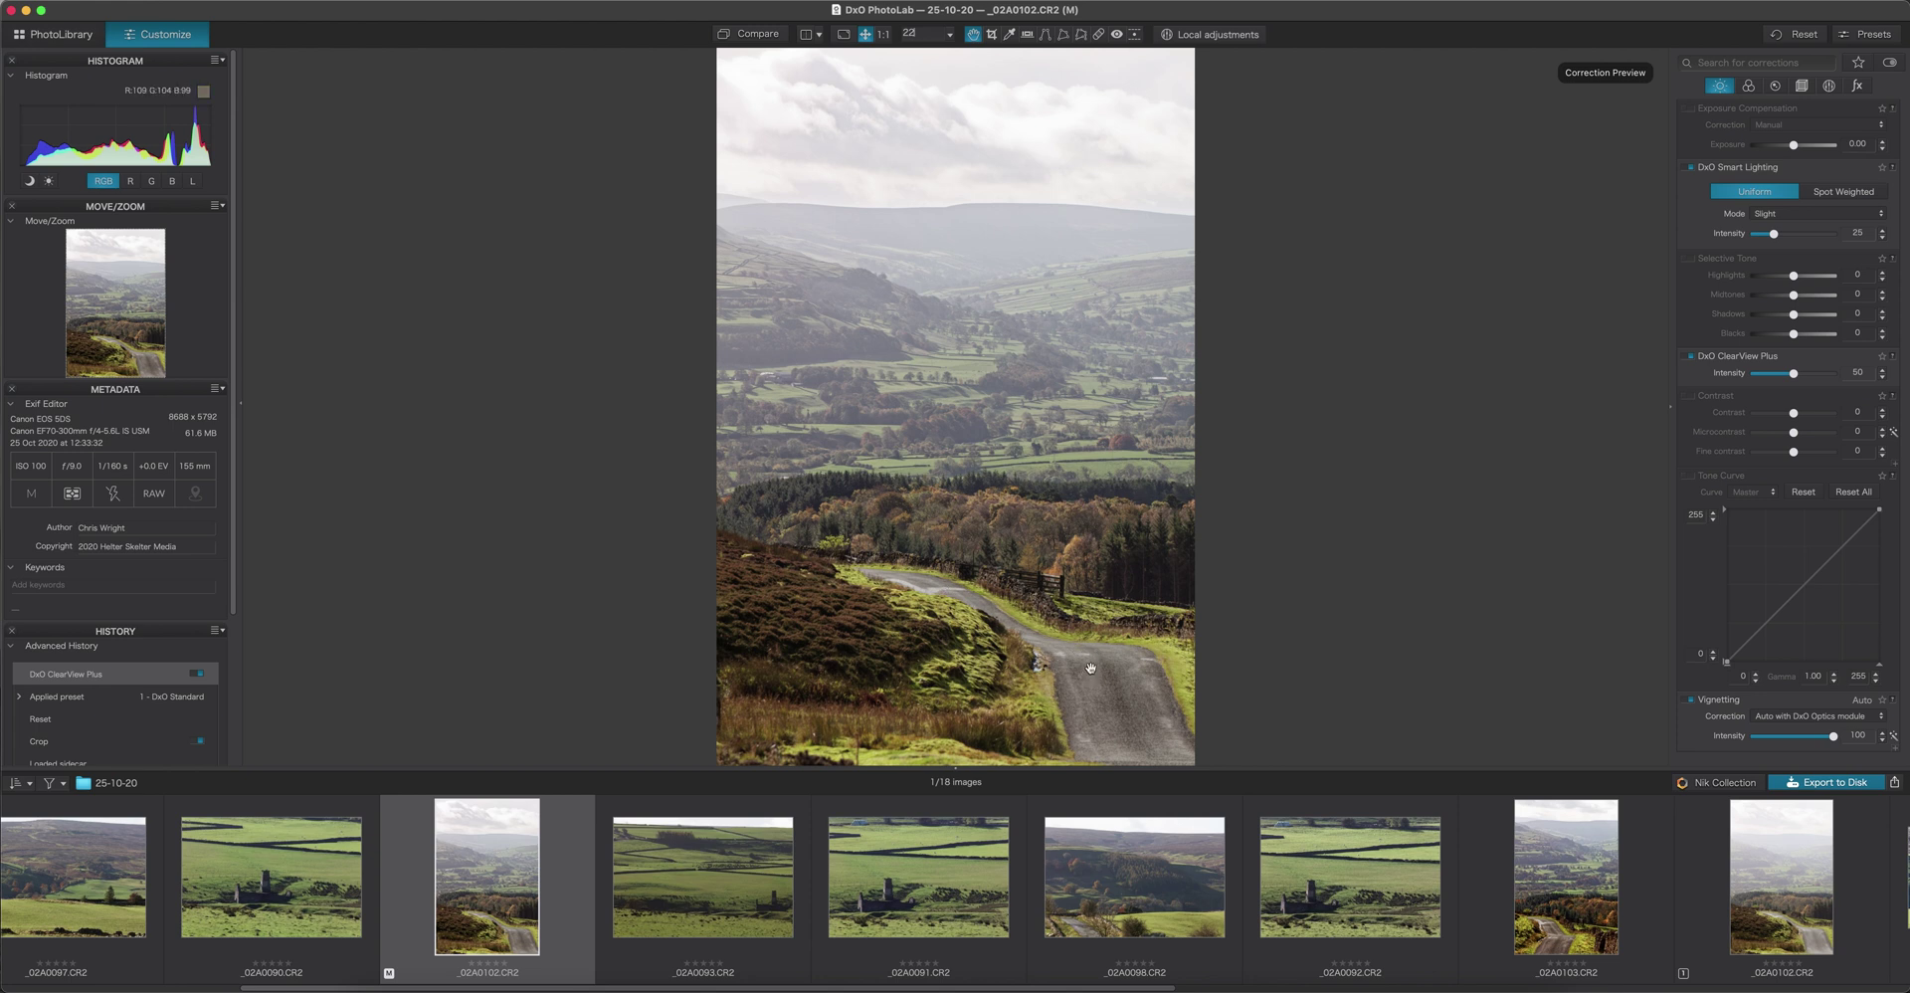
click(759, 35)
click(1690, 356)
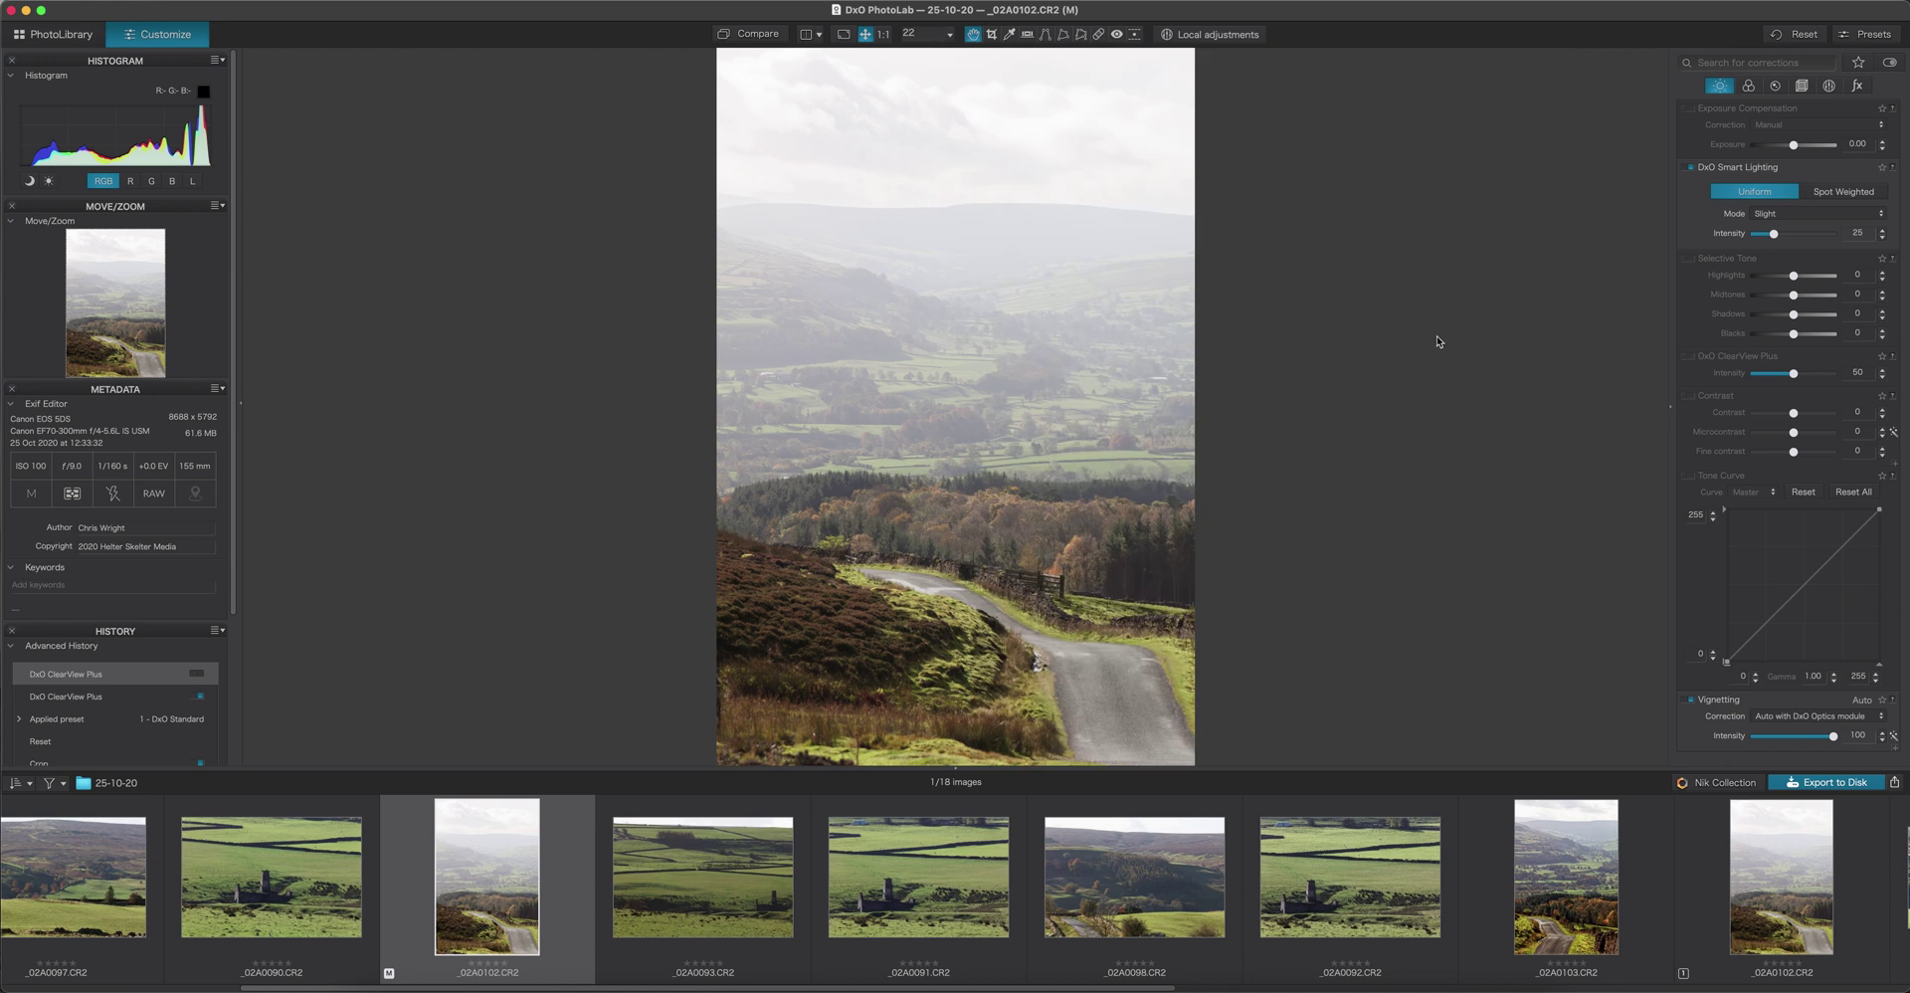
- Show the Local Adjustments tab and enter local adjustments masking mode
click(1829, 87)
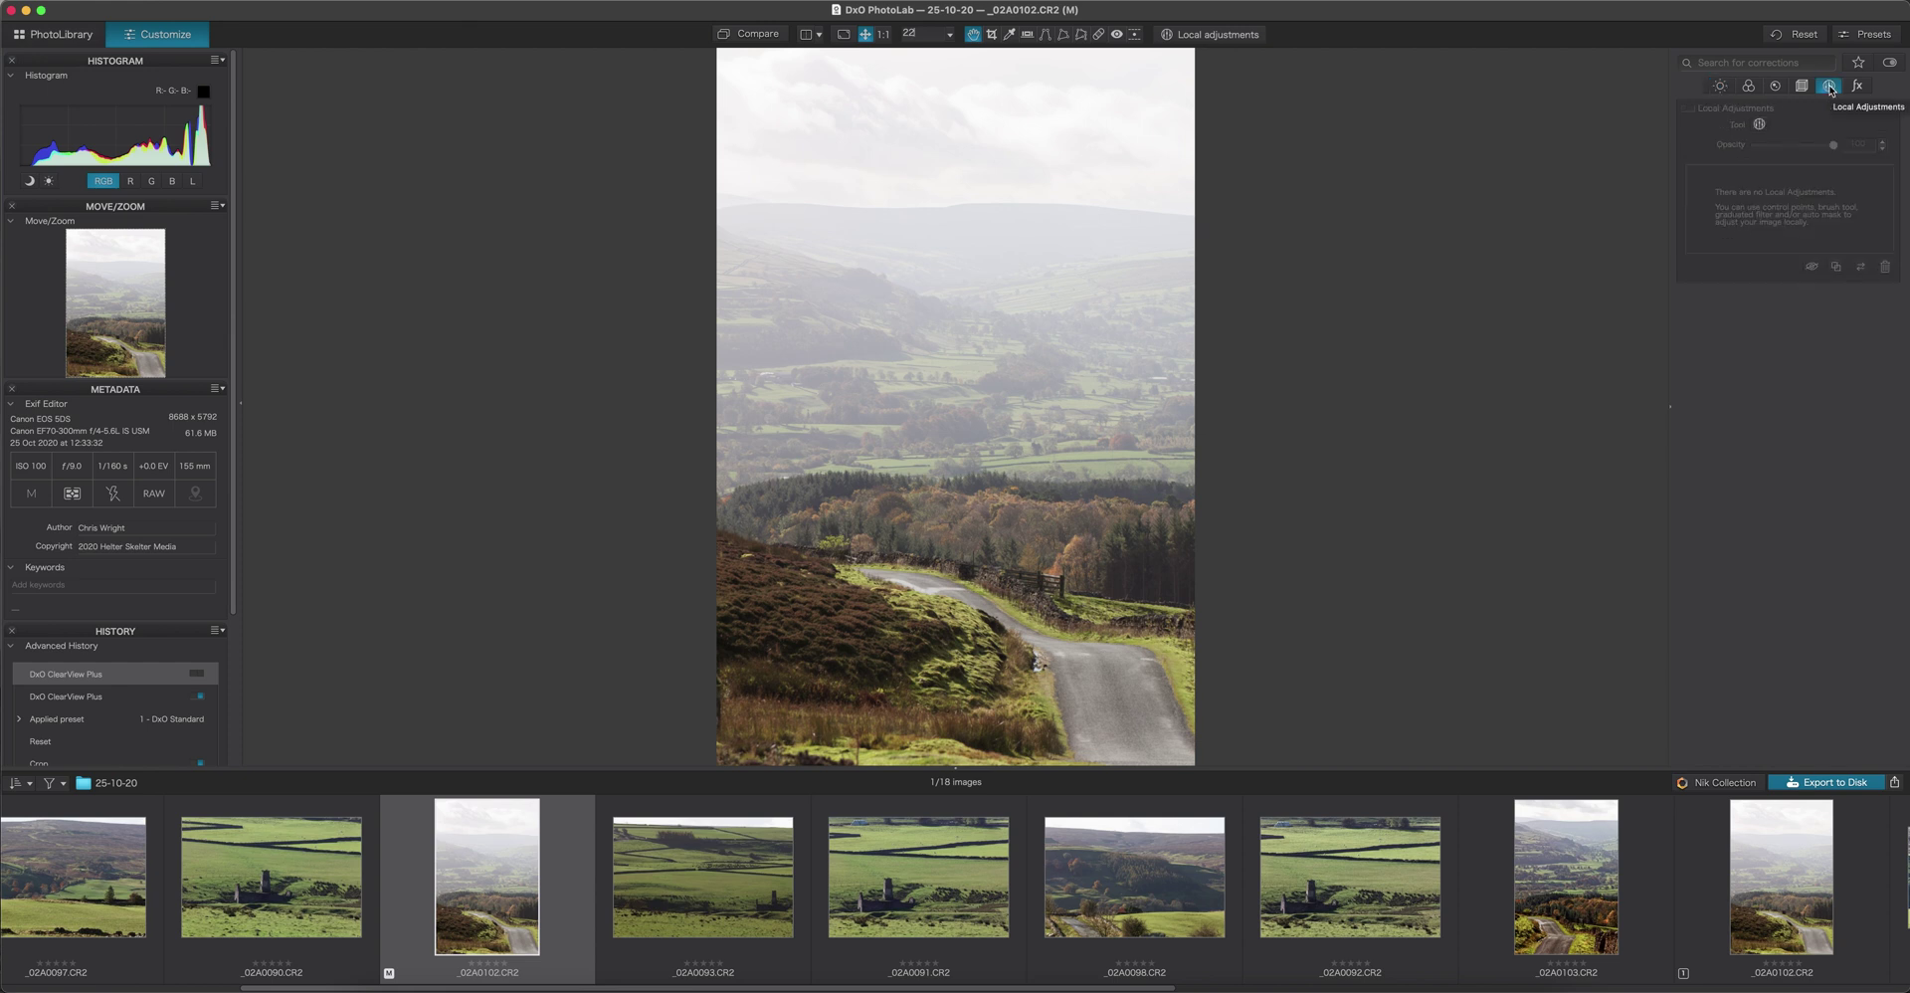
click(1760, 125)
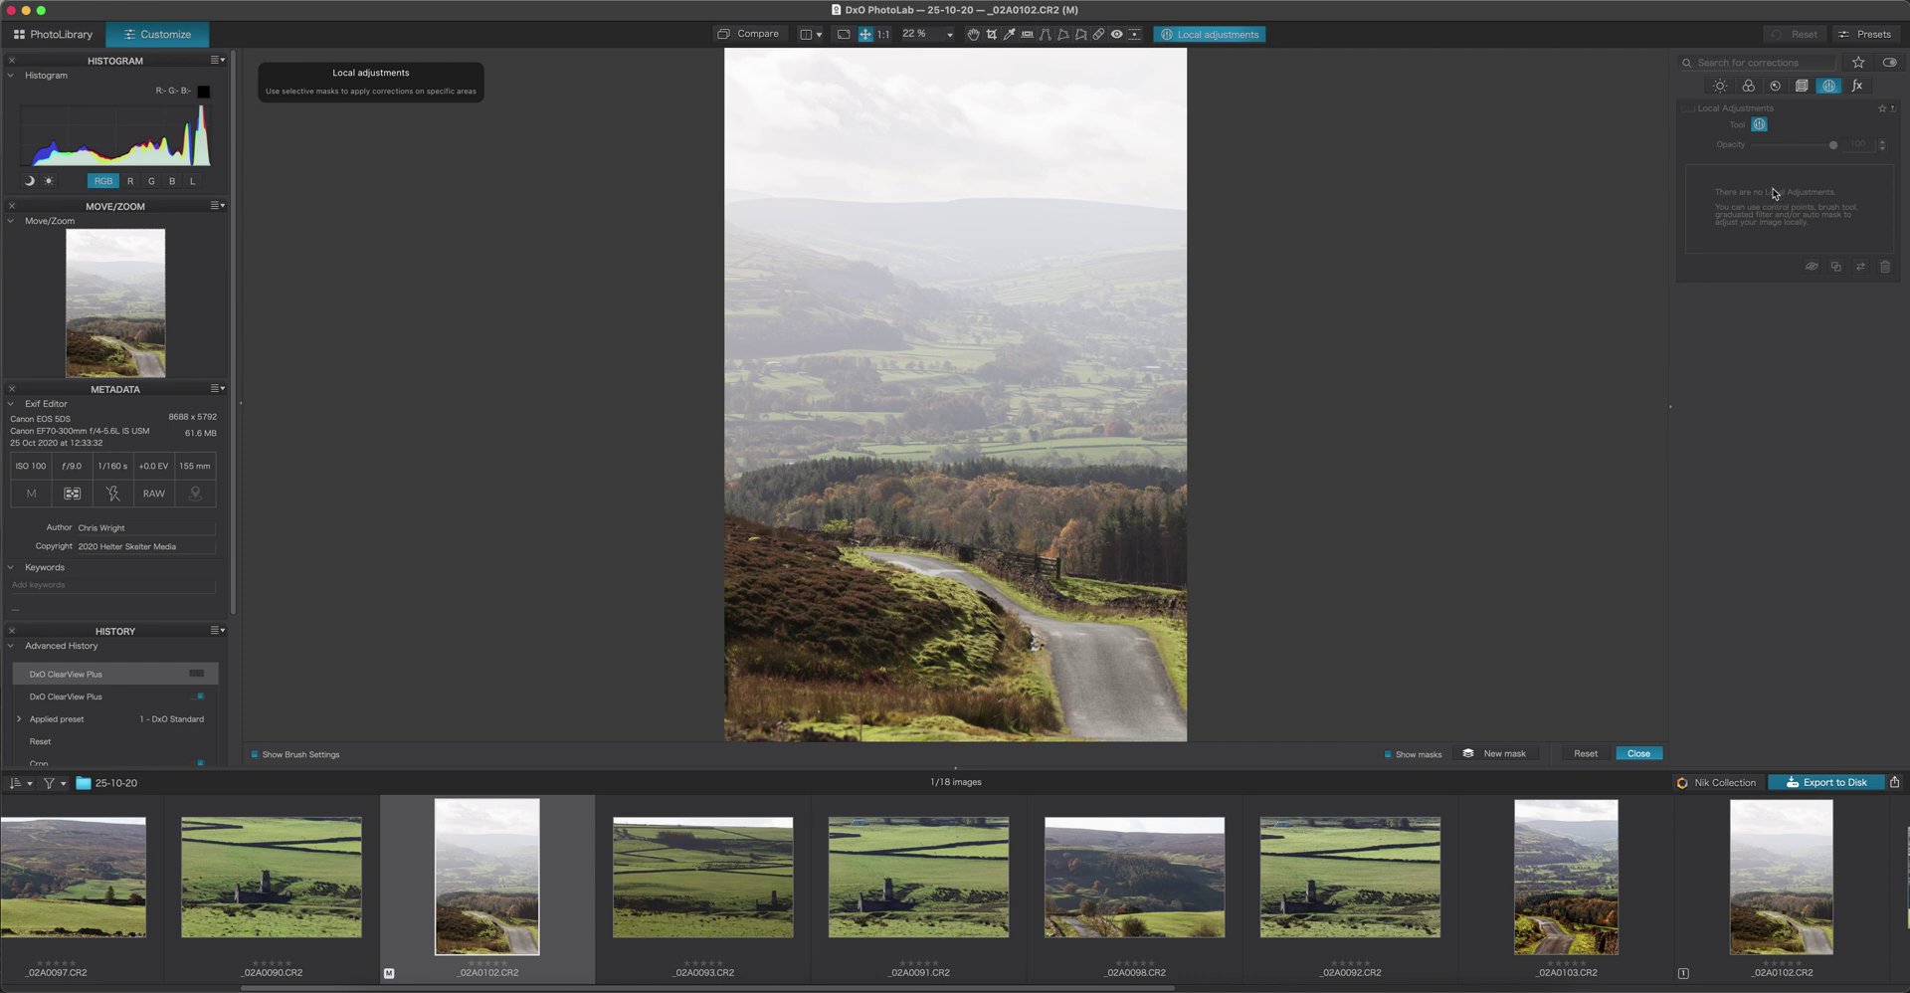
- Switch to the mask brush, bring up the radial masking menu and pick Graduated Filter
key(b)
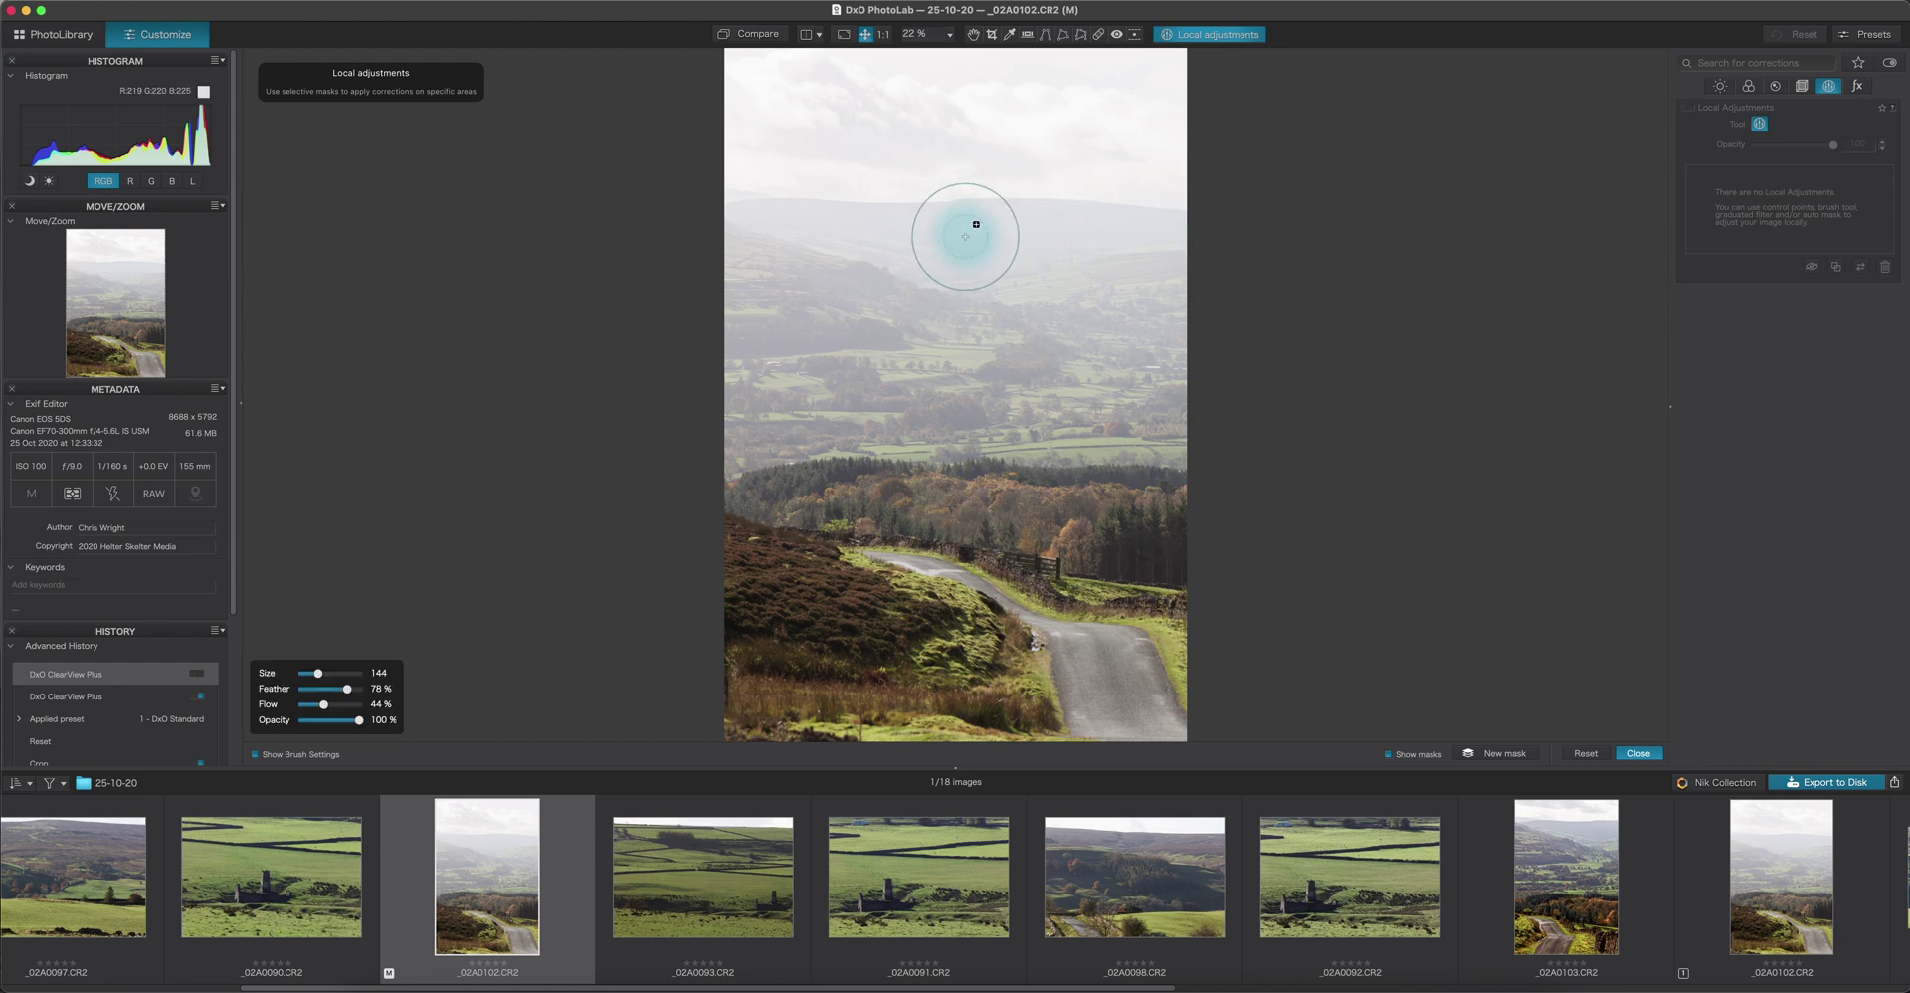
right_click(997, 236)
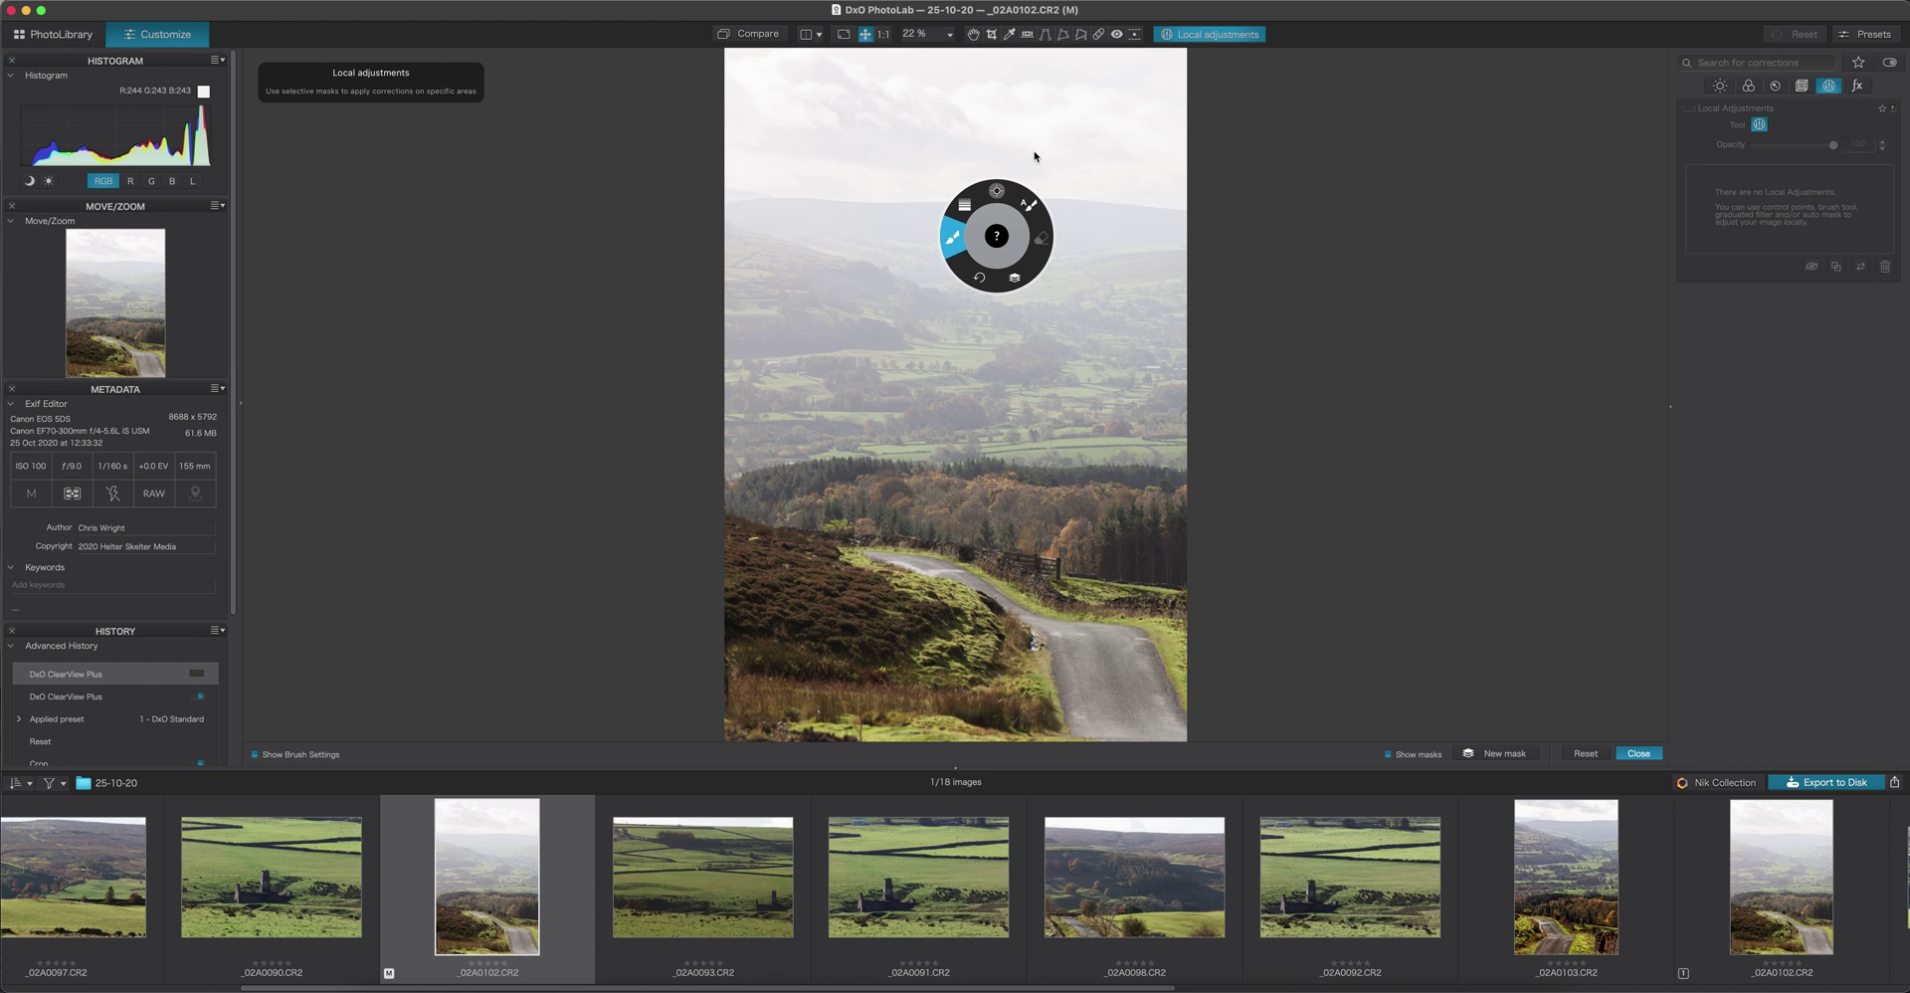
click(954, 189)
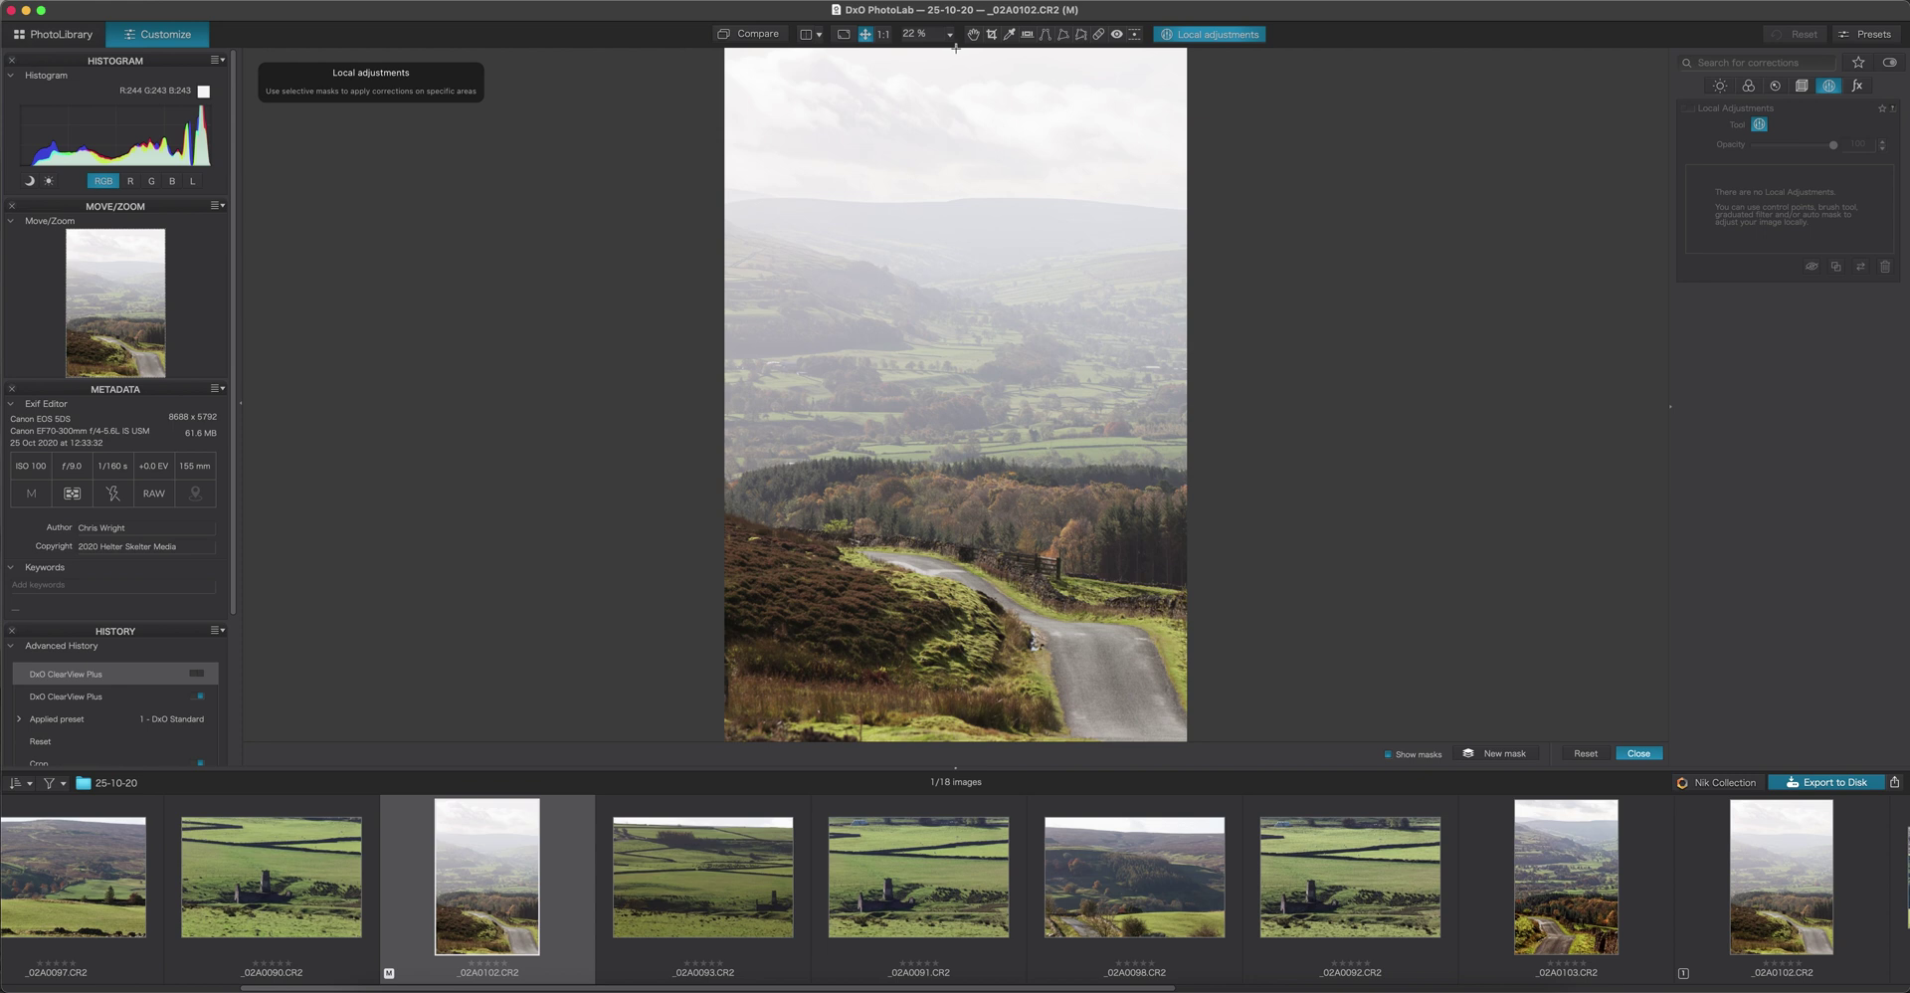
- Drag a graduated filter from the top edge to above the trees with ClearView Plus 33, then exit masking
drag(960, 47, 964, 461)
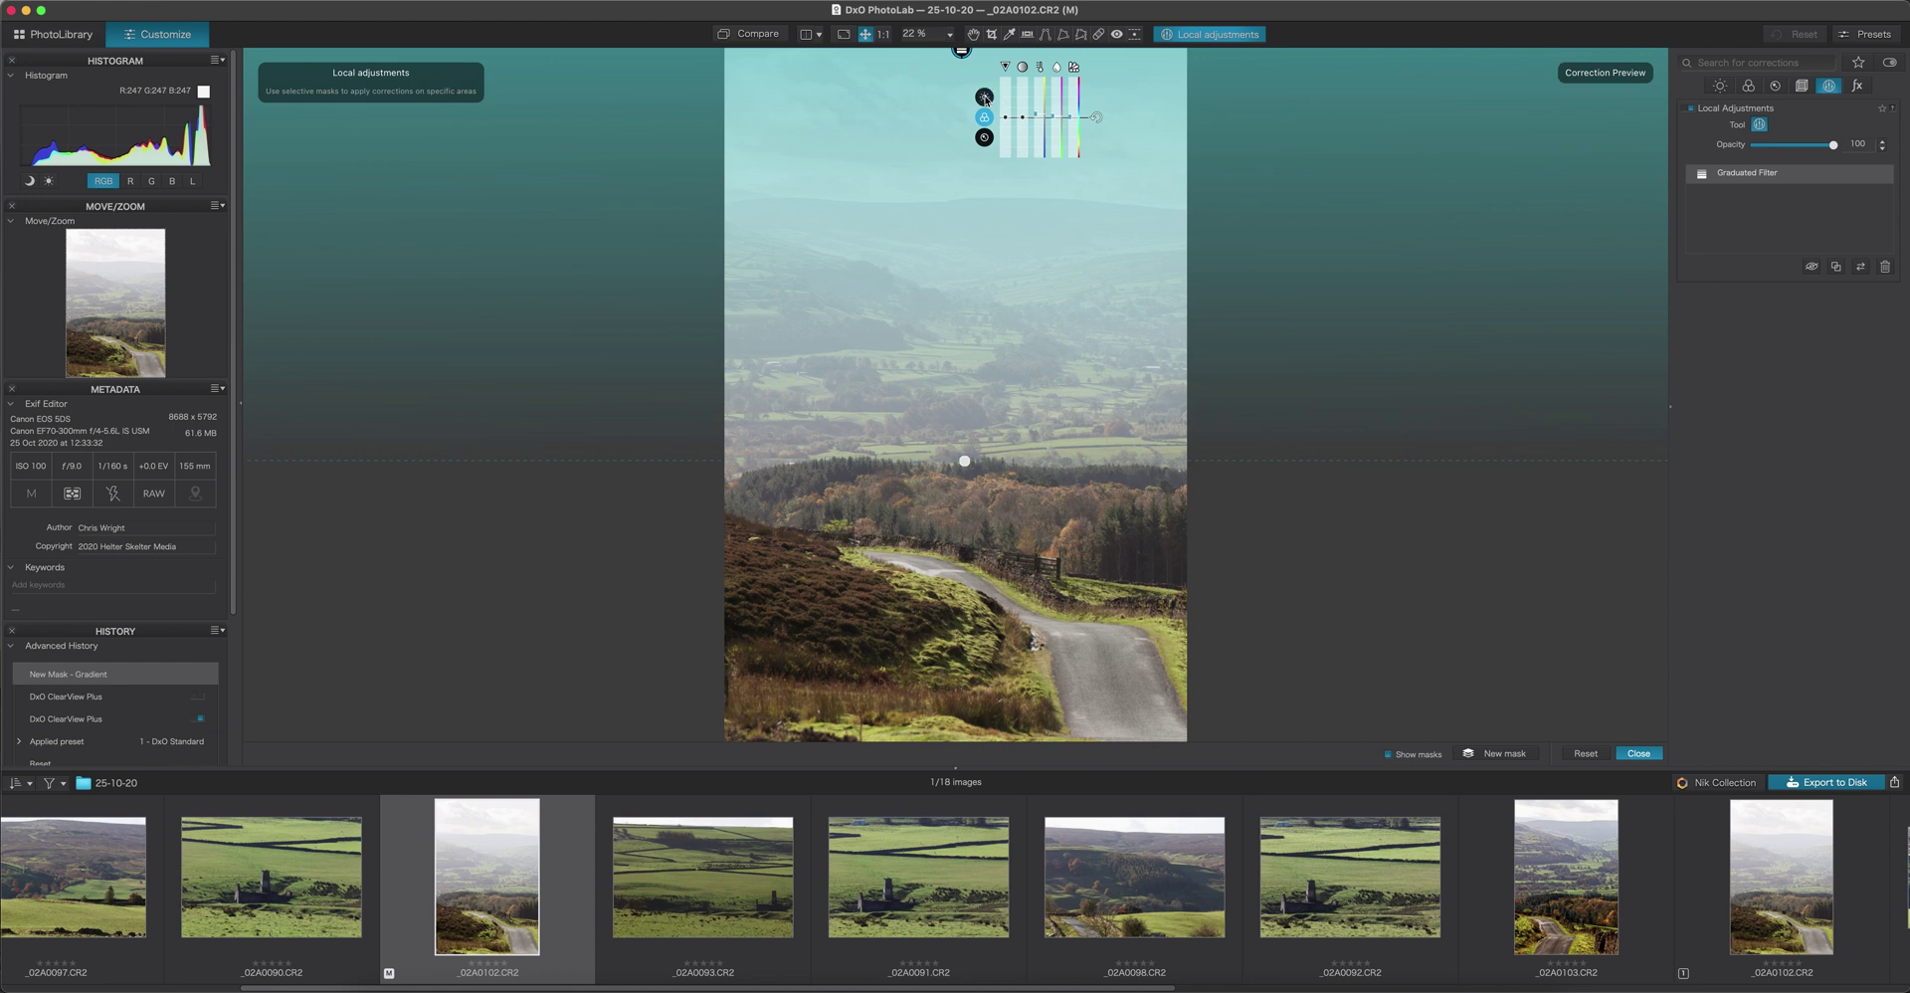
click(985, 98)
drag(1056, 117, 1057, 89)
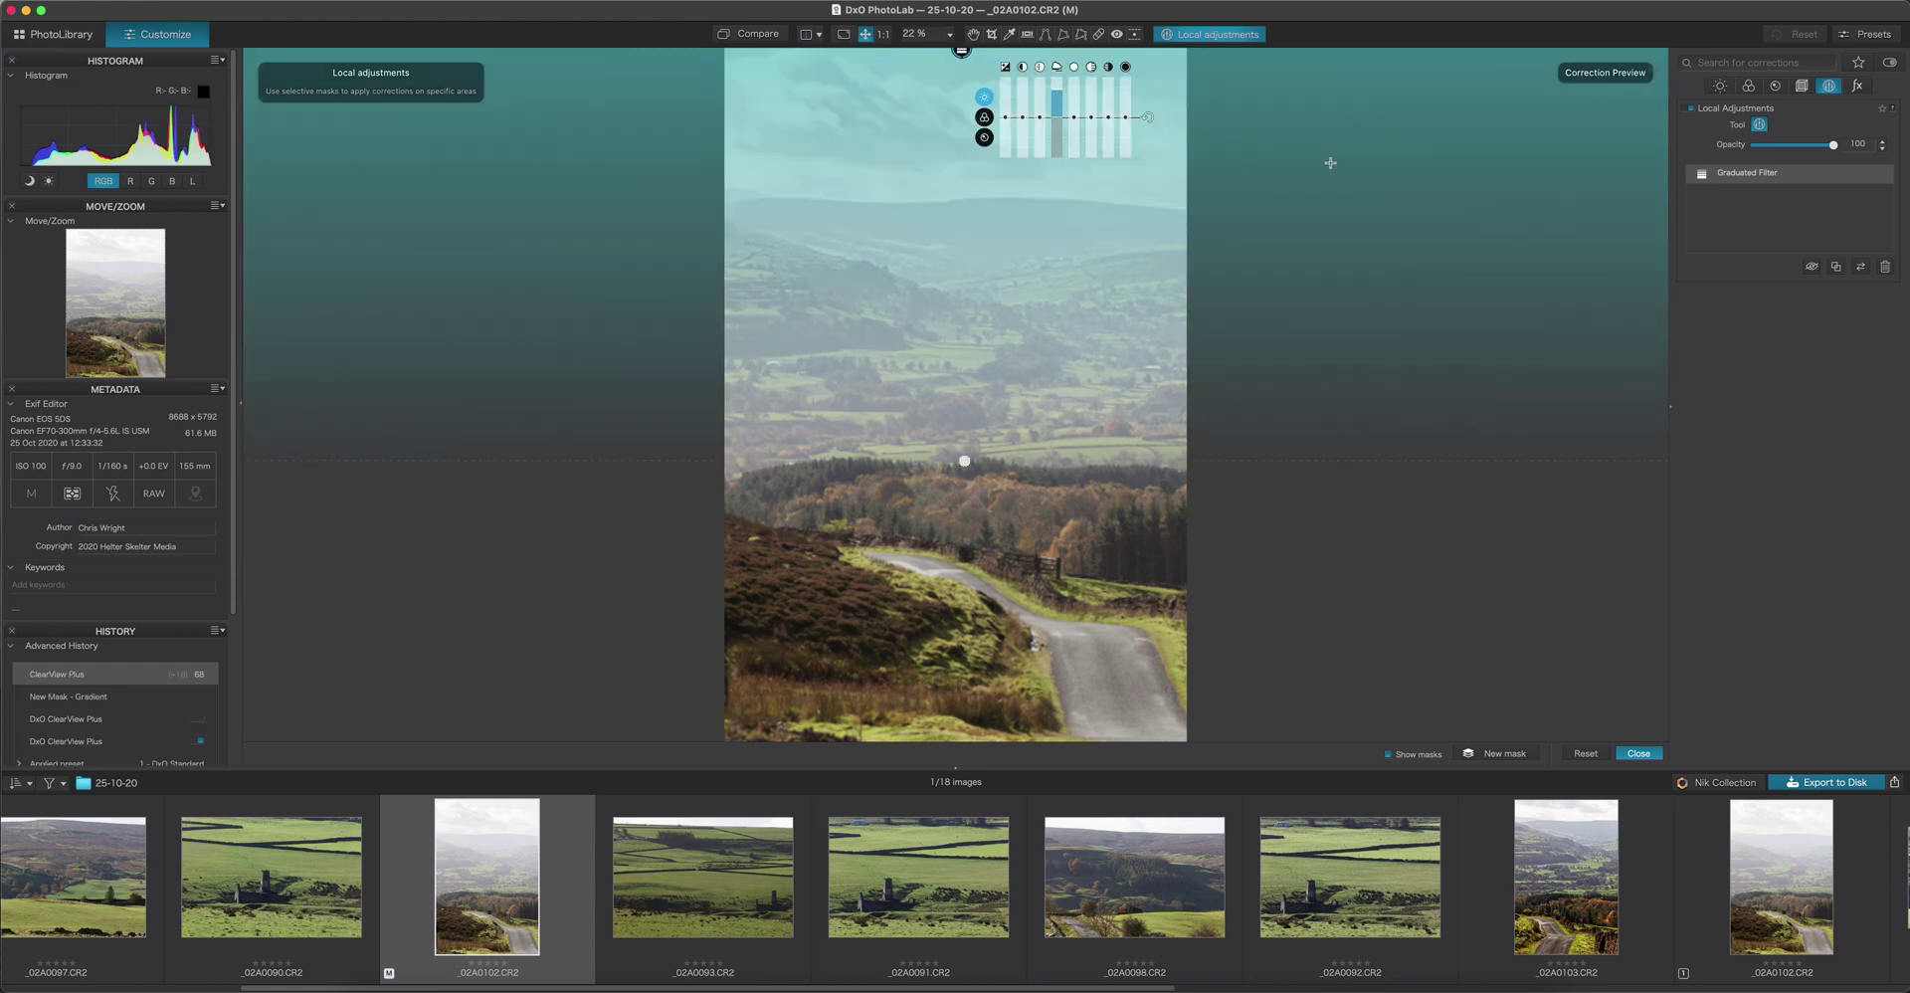
click(1640, 754)
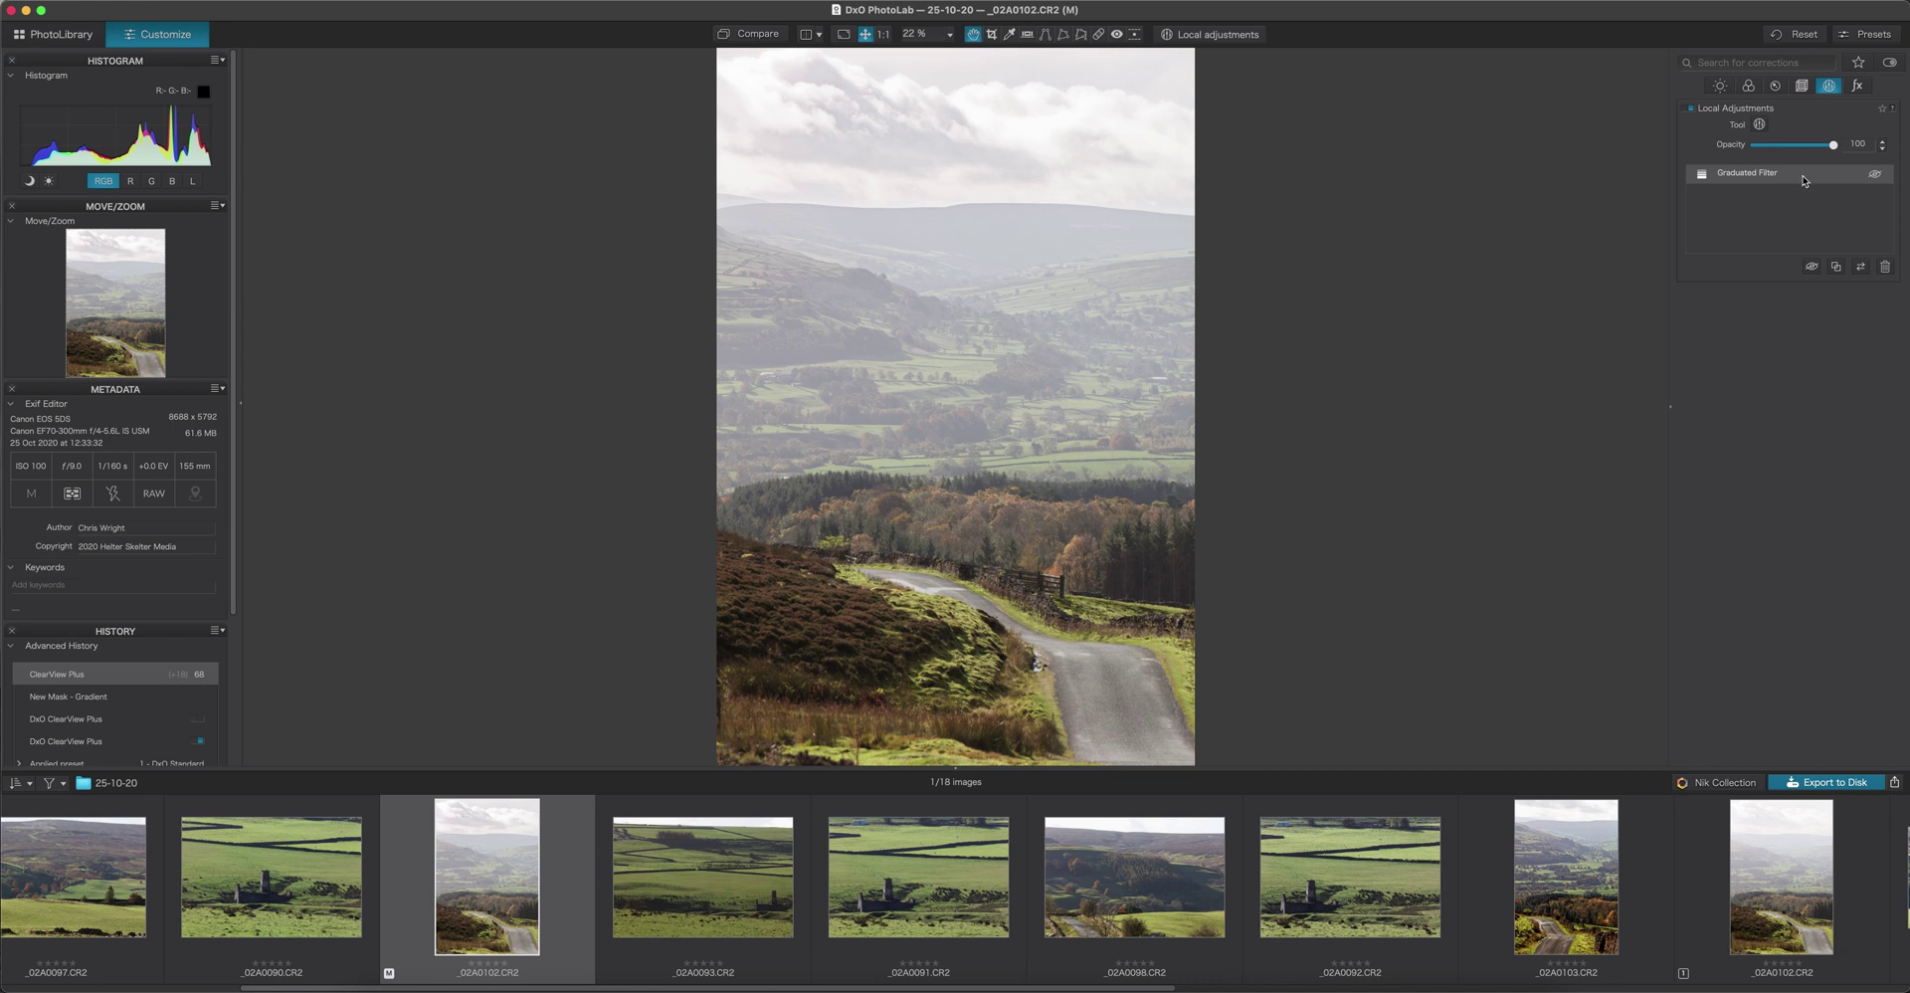
- Disable the graduated filter mask to compare, then re-enable it
click(1874, 176)
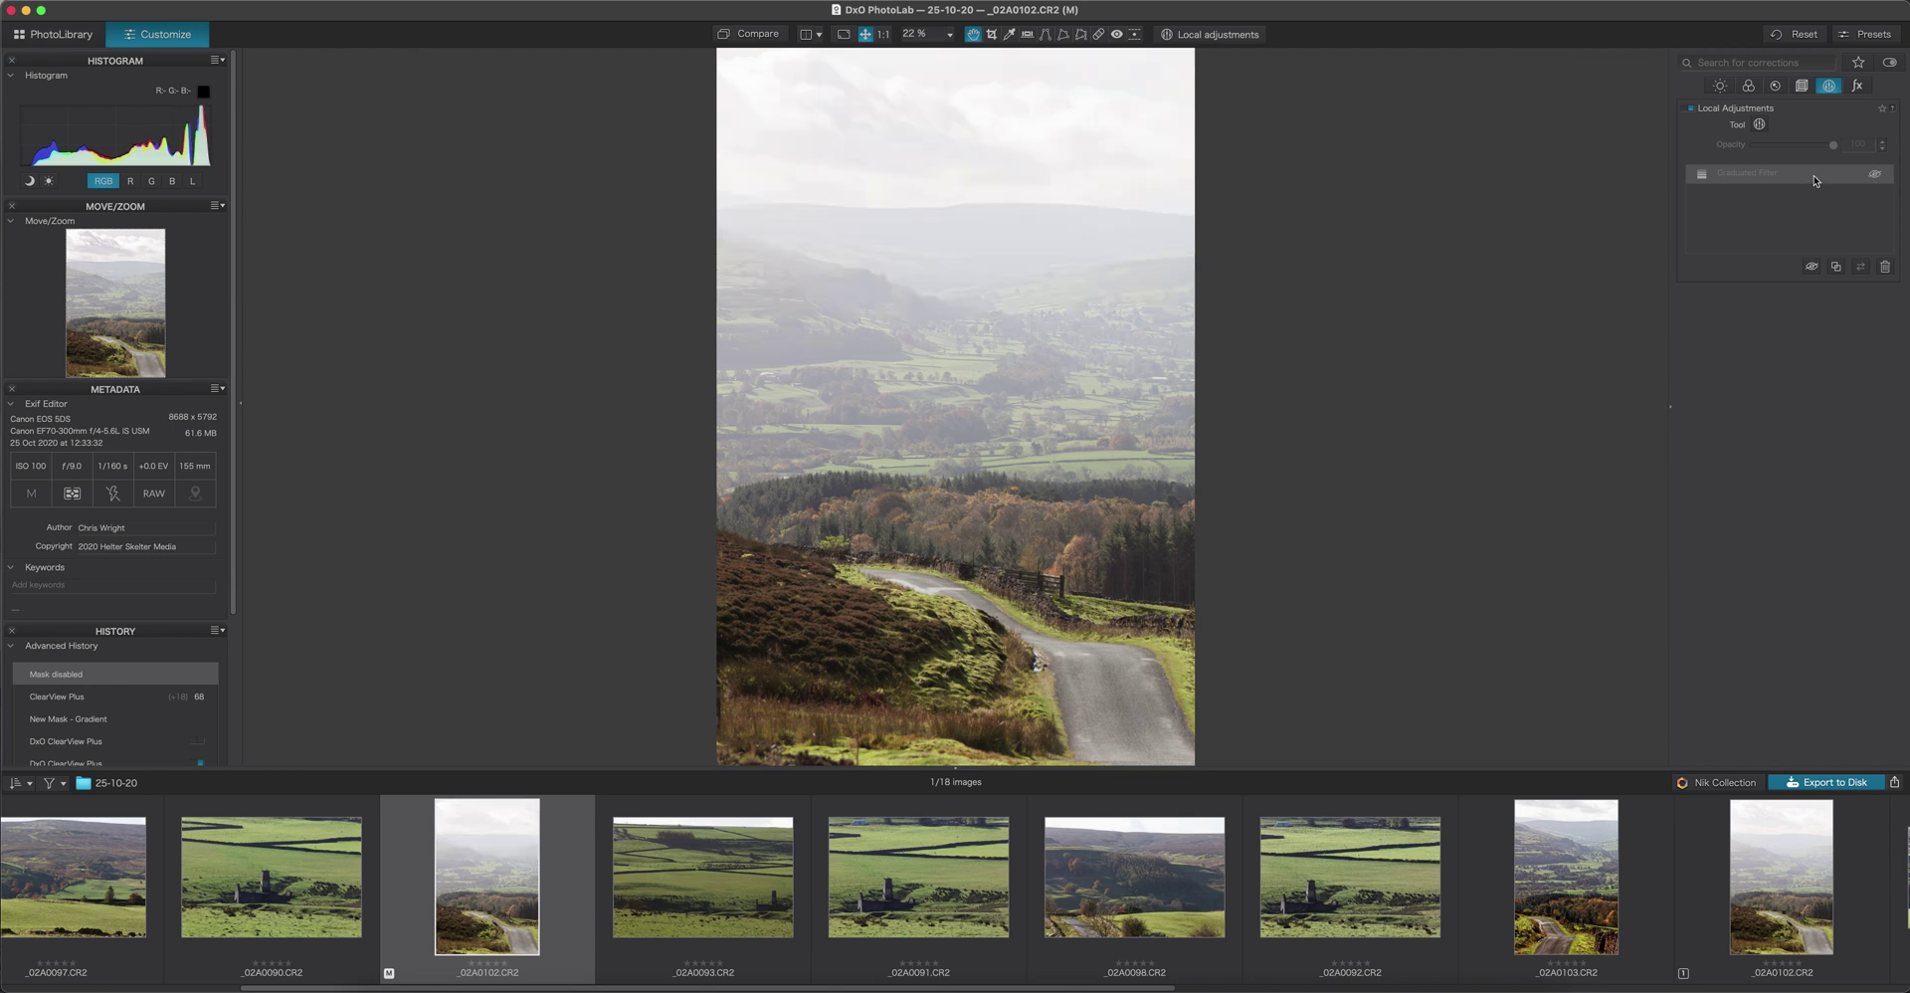
click(1875, 176)
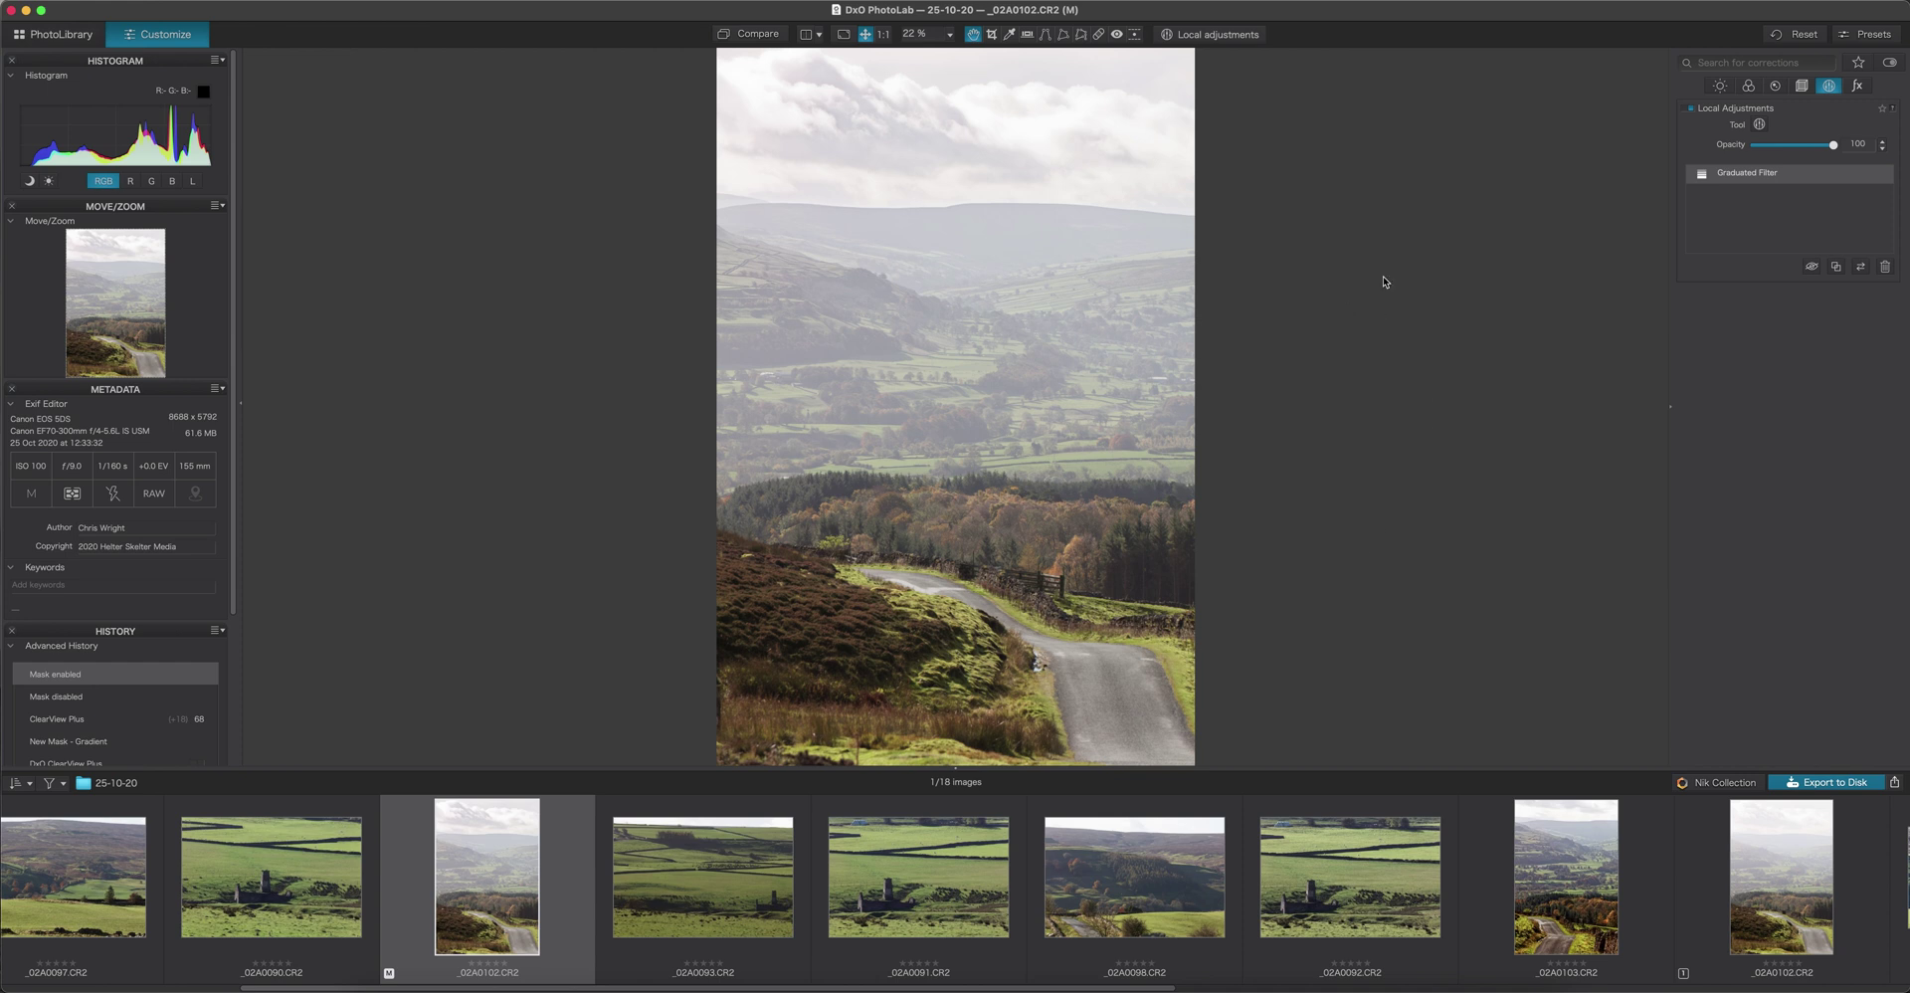
- Re-enter local adjustments, create a new mask, and pick Brush from the radial menu
click(1759, 126)
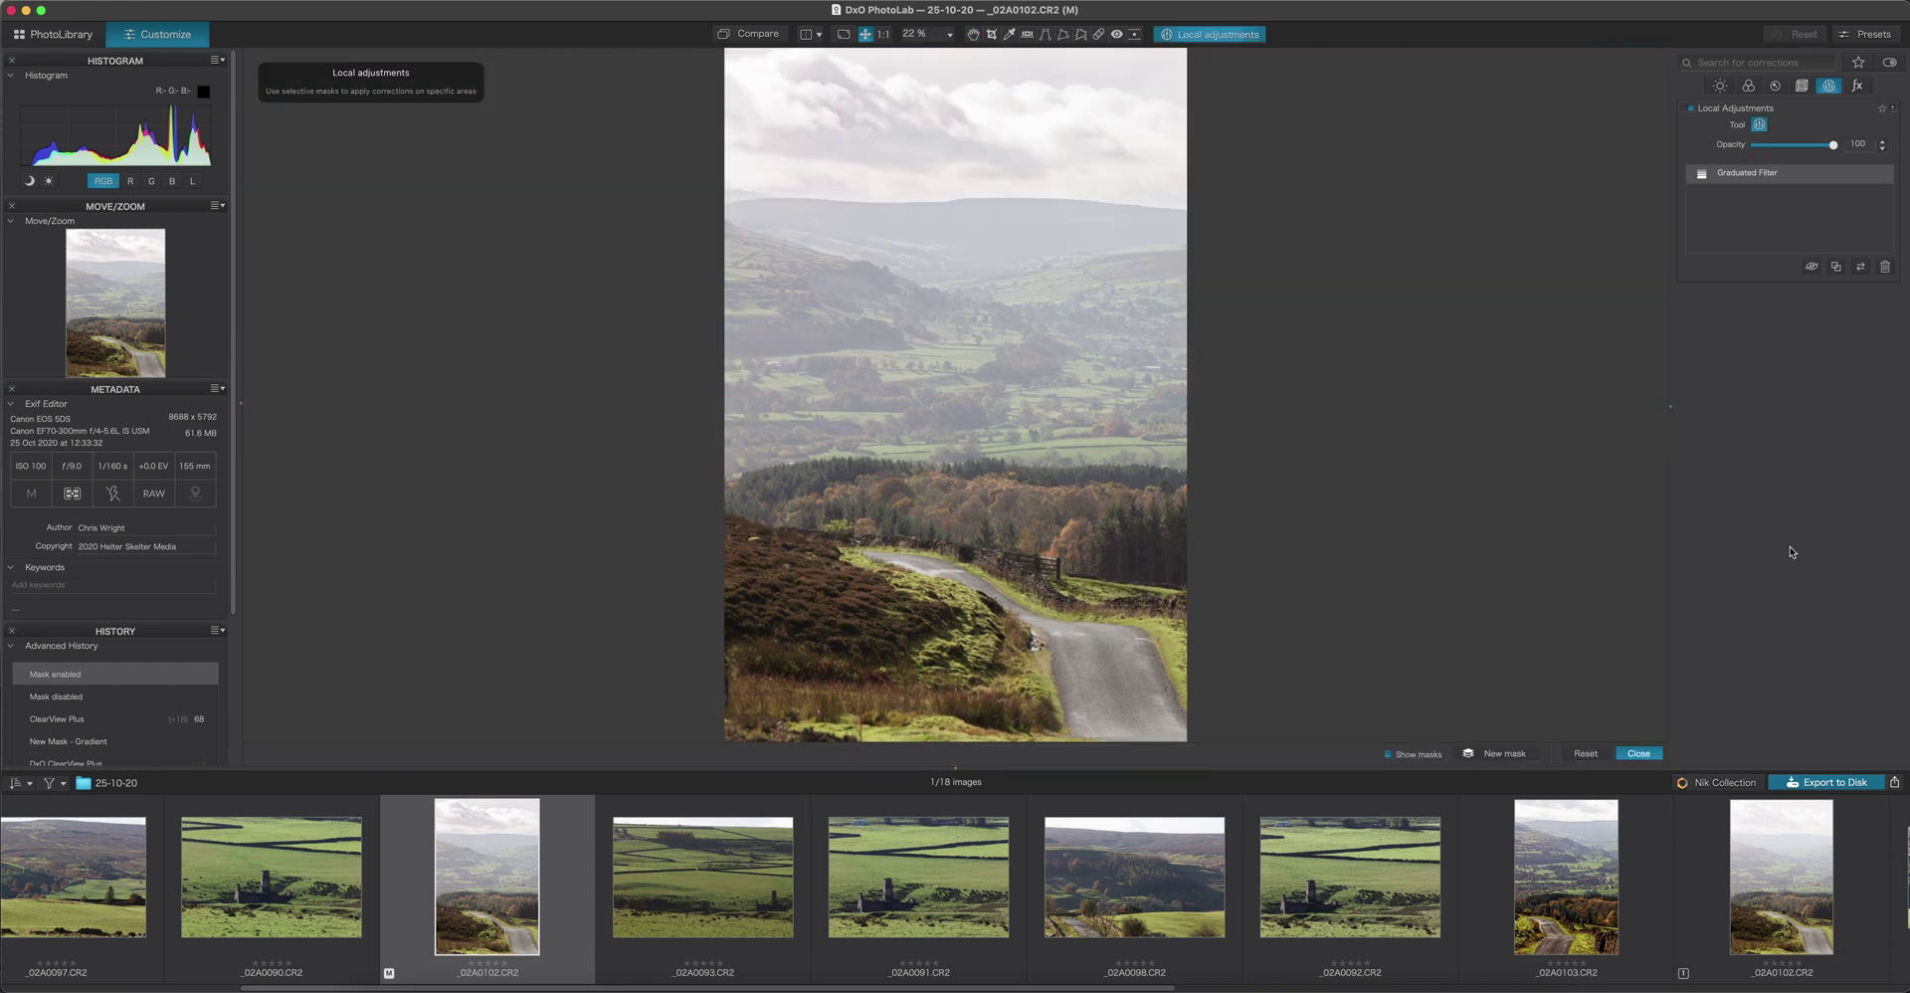
click(1500, 756)
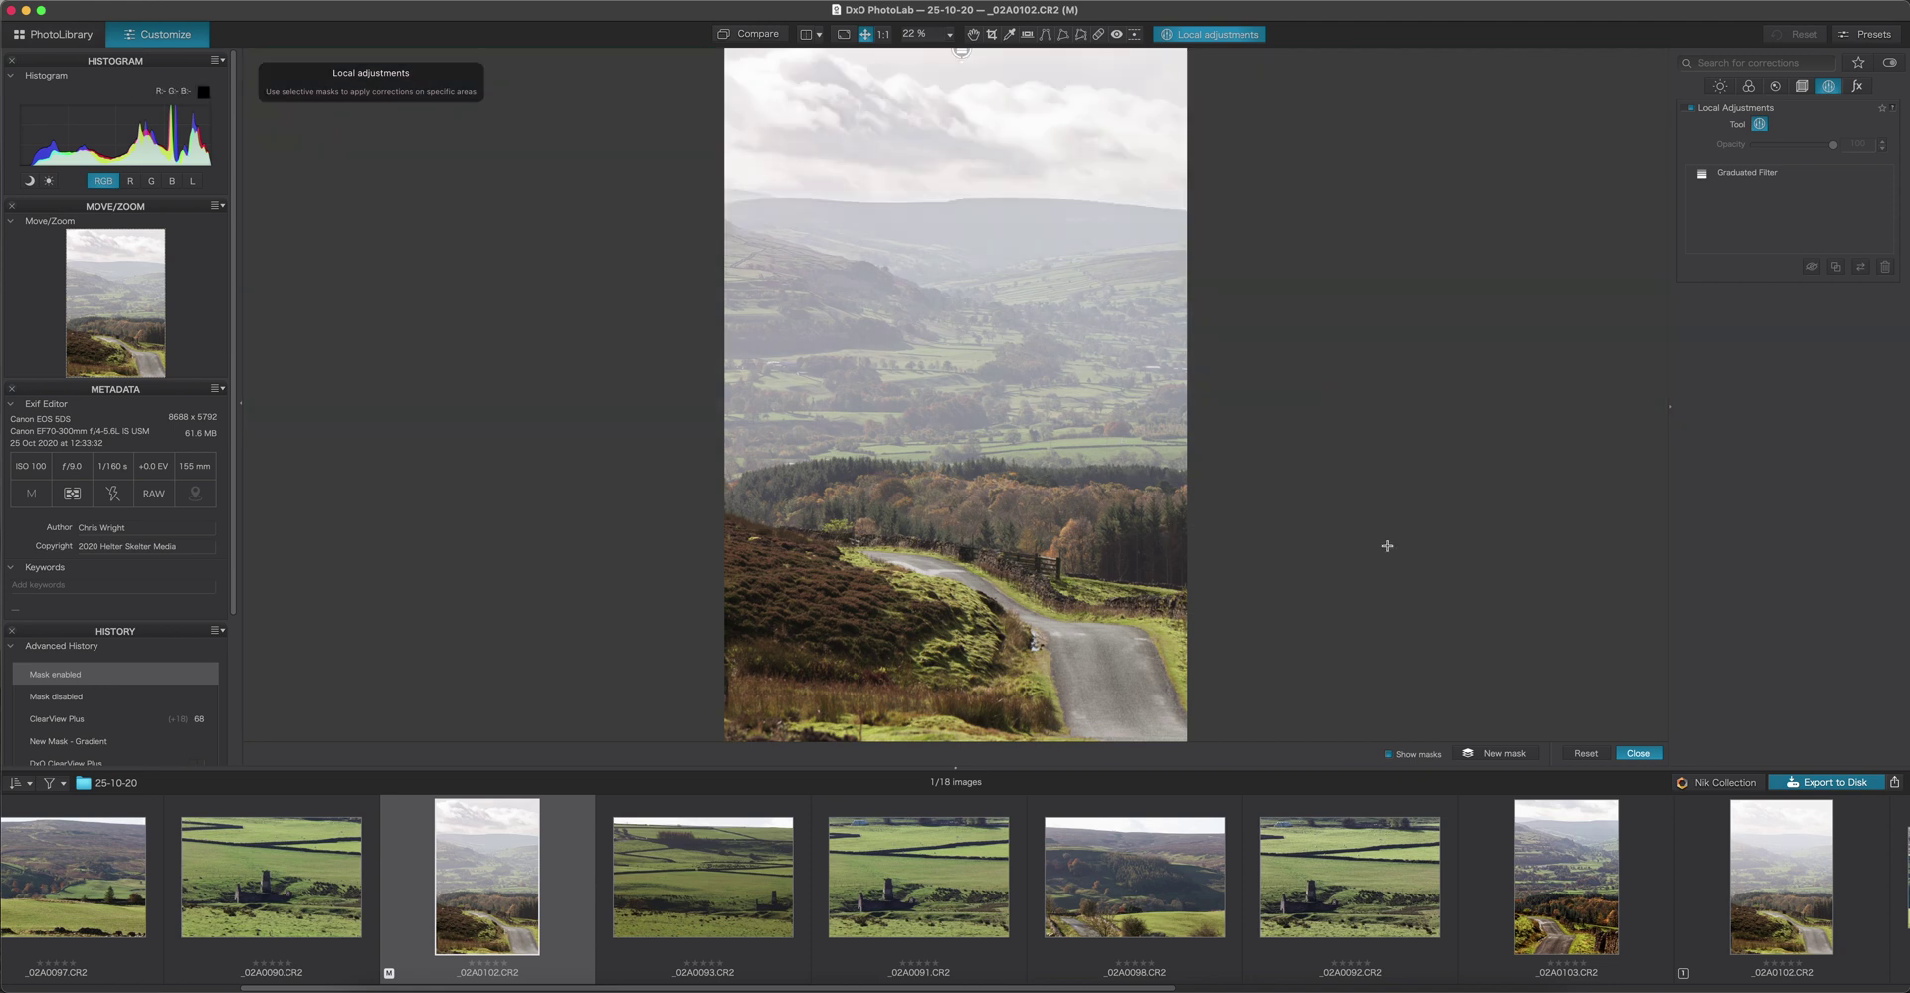
right_click(931, 470)
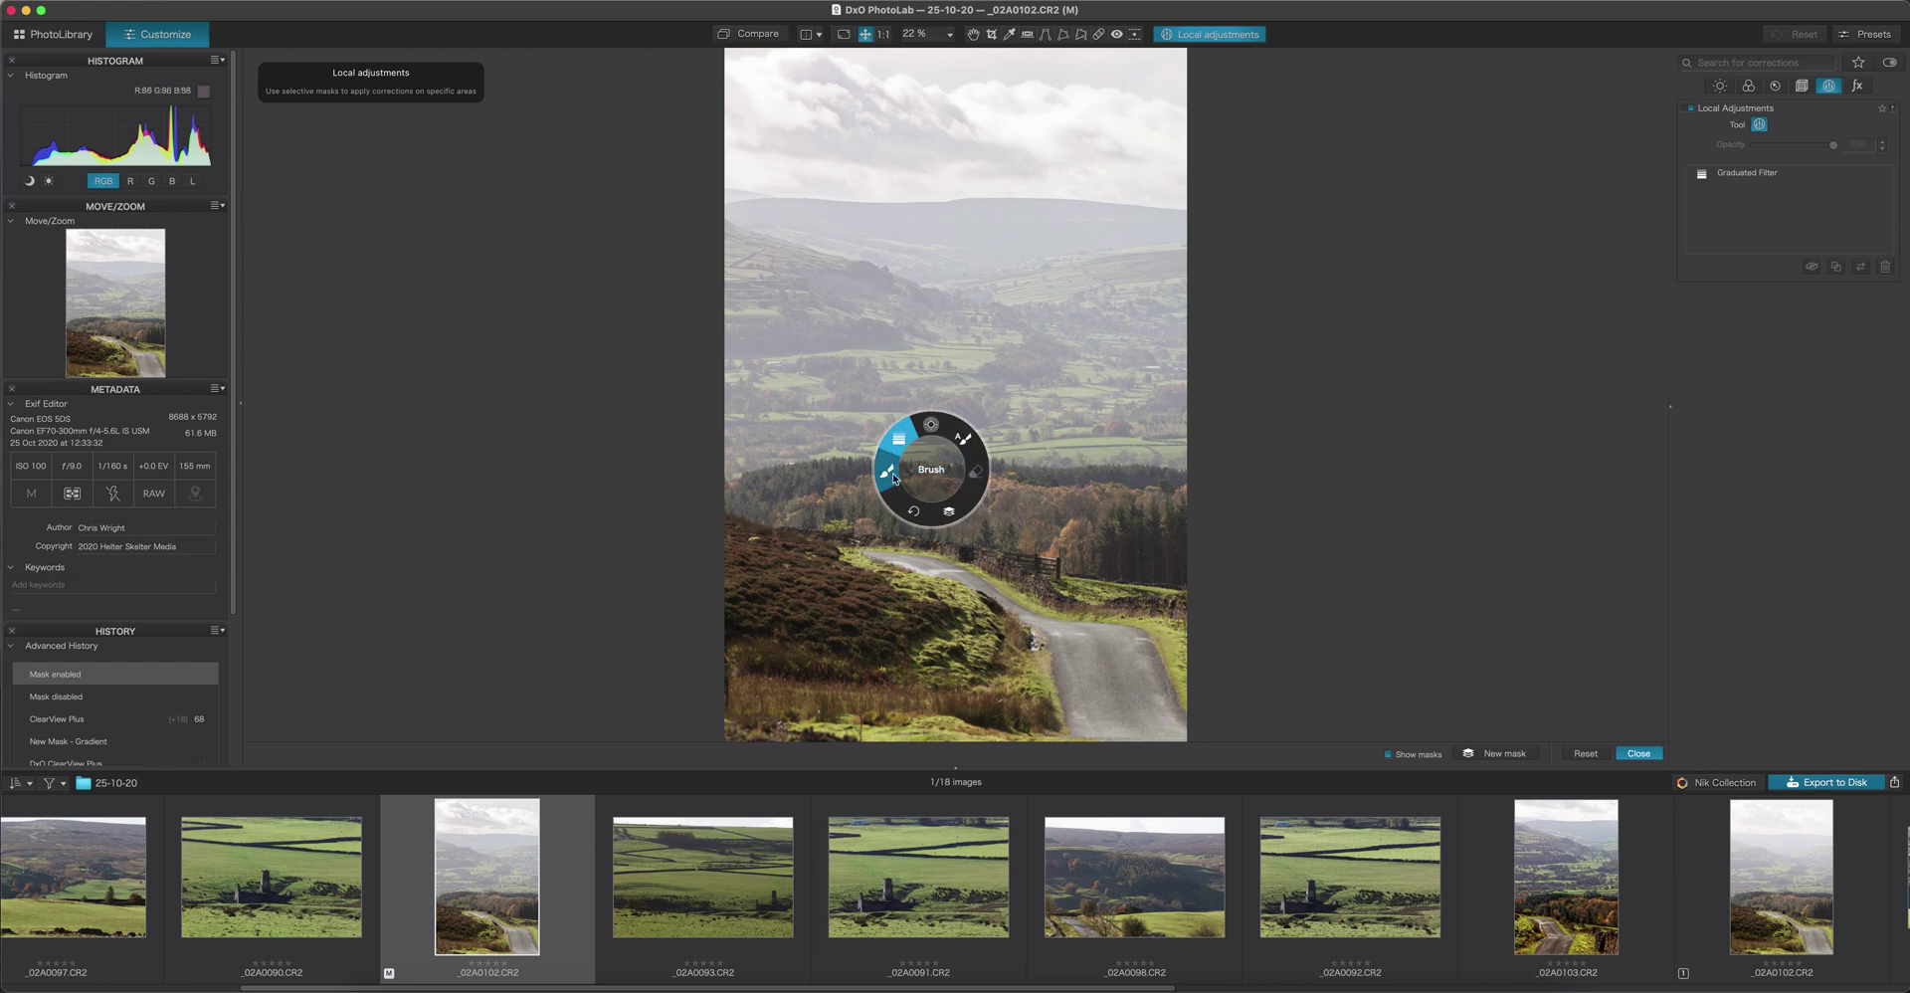
click(887, 475)
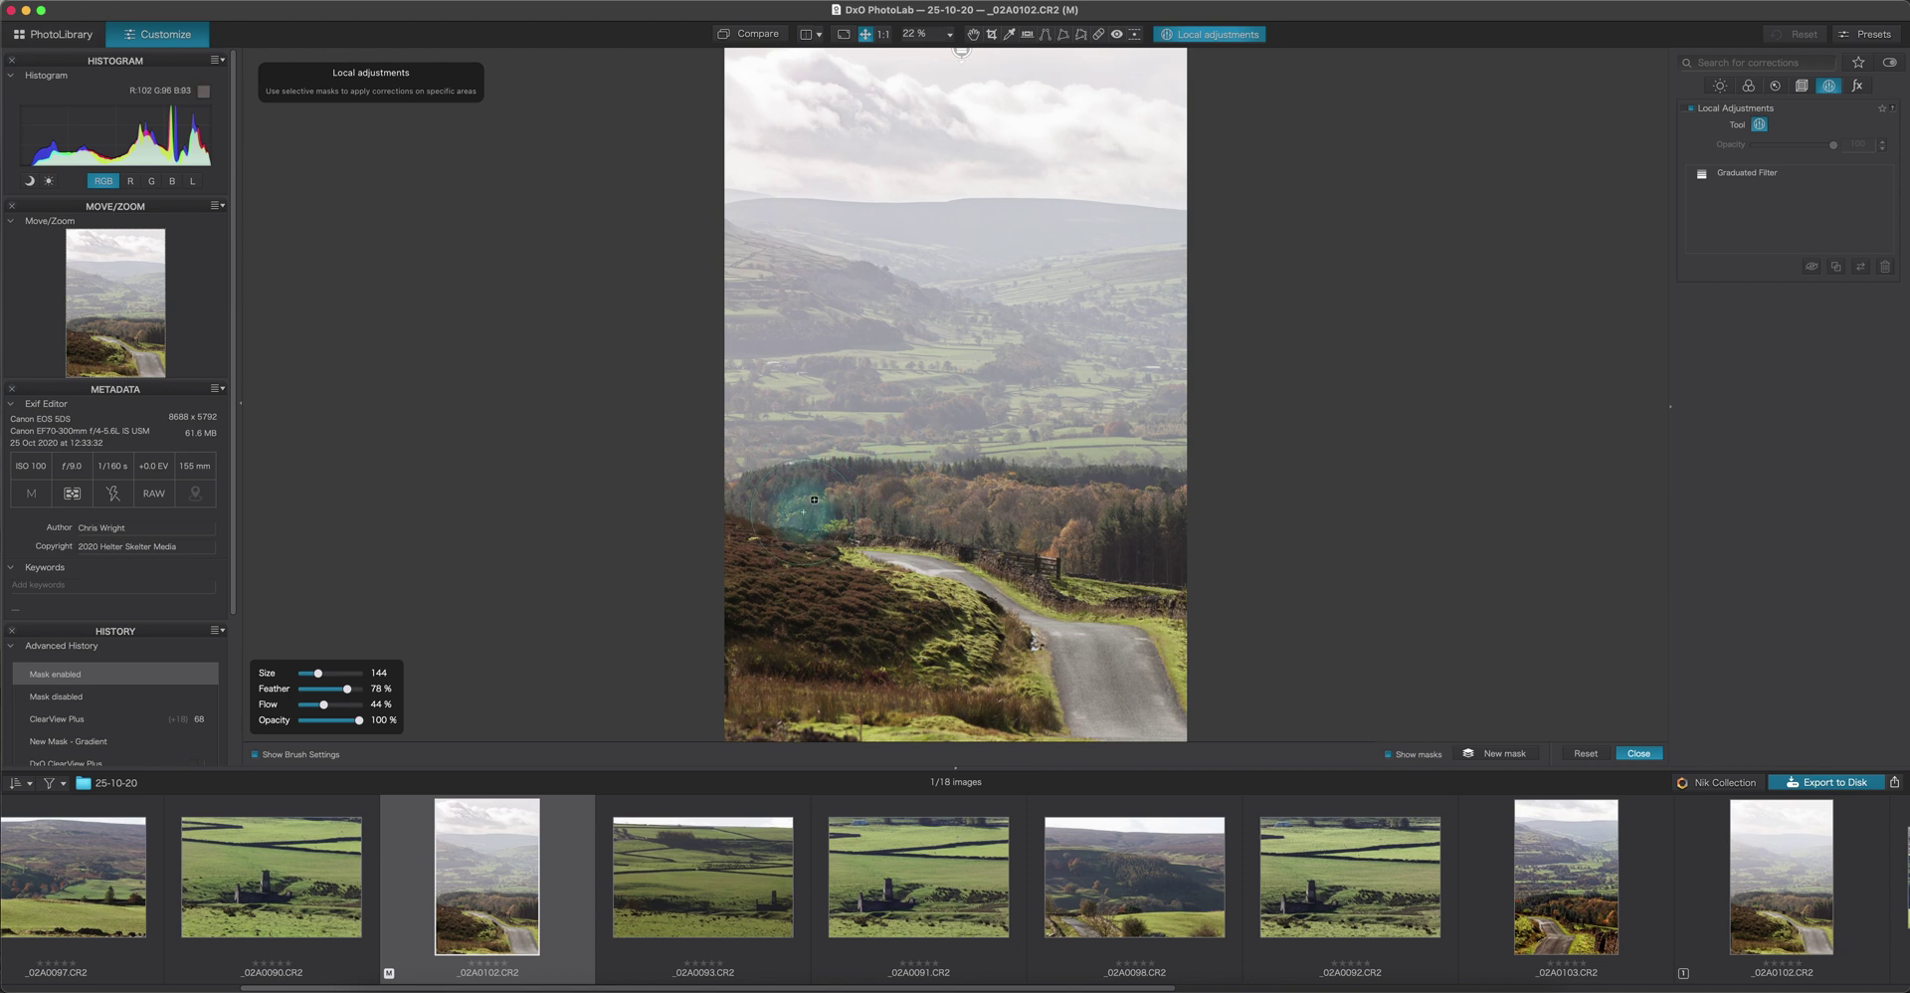
- Paint a brush mask over the autumn treeline at size 130, feather 56%, flow 59%, opacity 100%
mouse_move(801, 508)
mouse_down()
mouse_move(960, 487)
mouse_move(1104, 513)
mouse_move(1064, 527)
mouse_move(949, 504)
mouse_up()
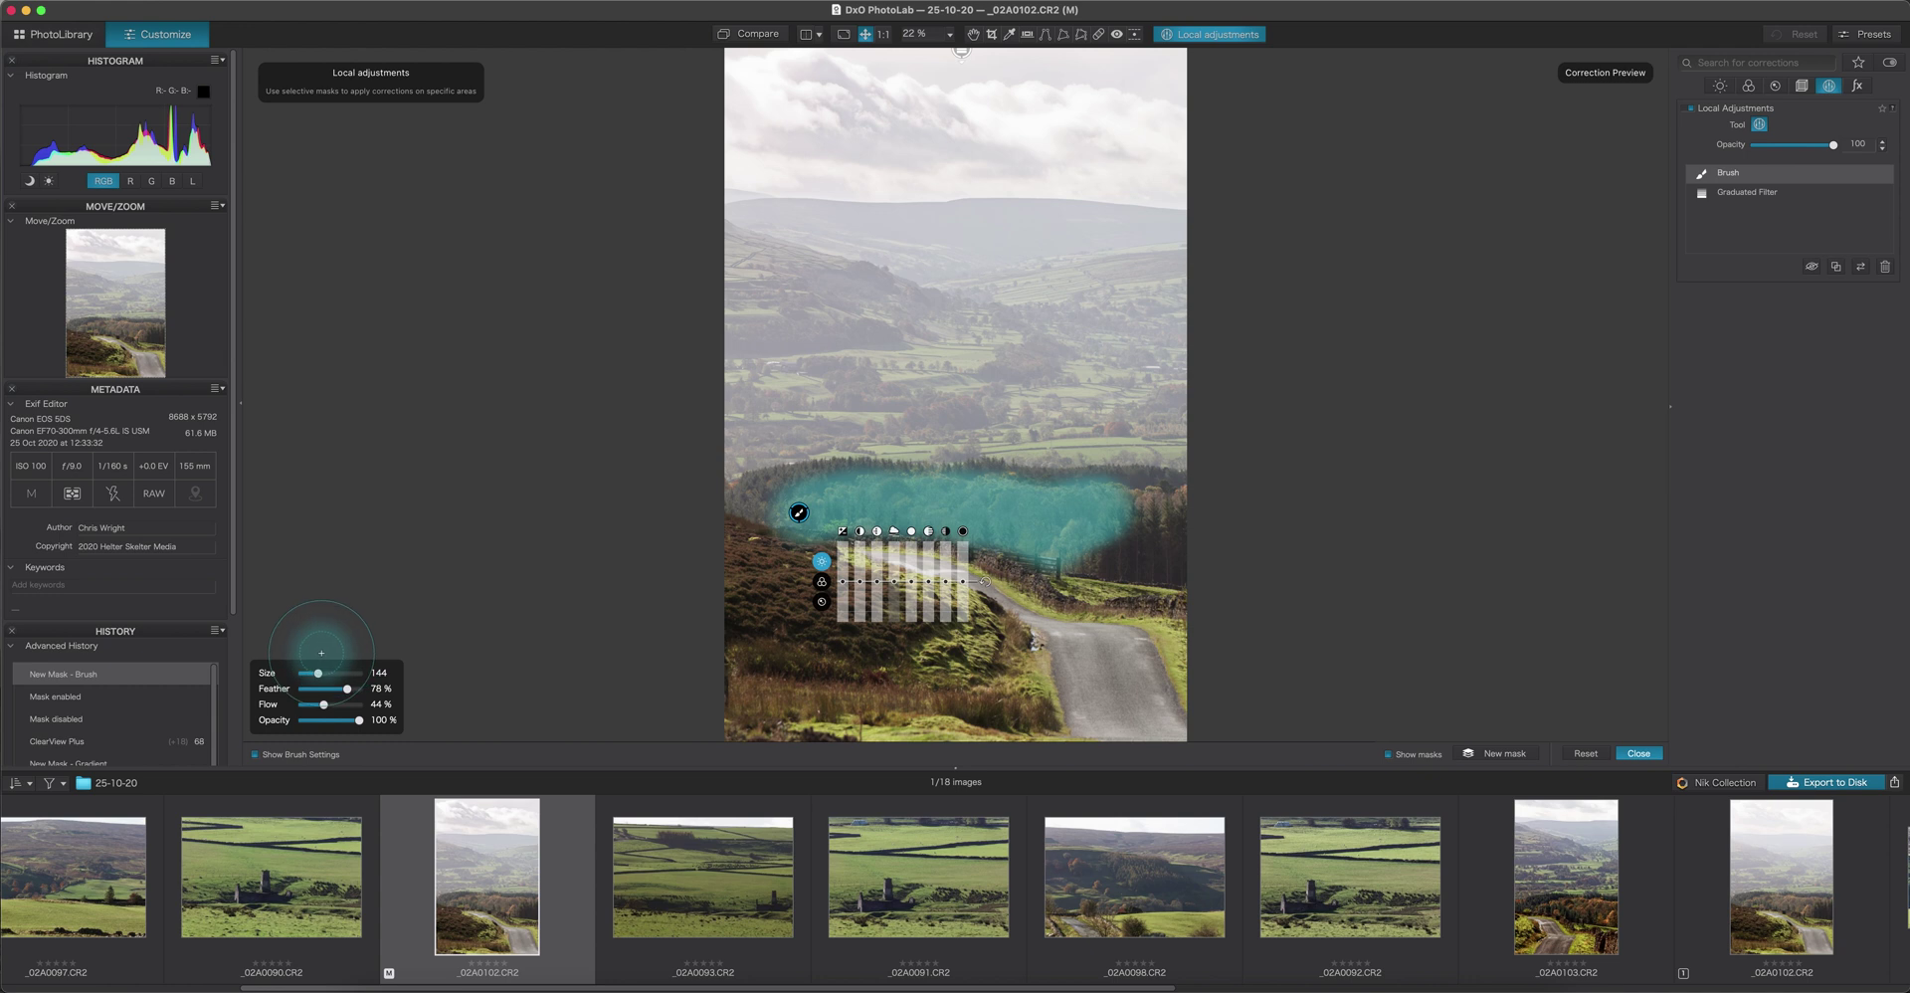
drag(317, 673, 334, 688)
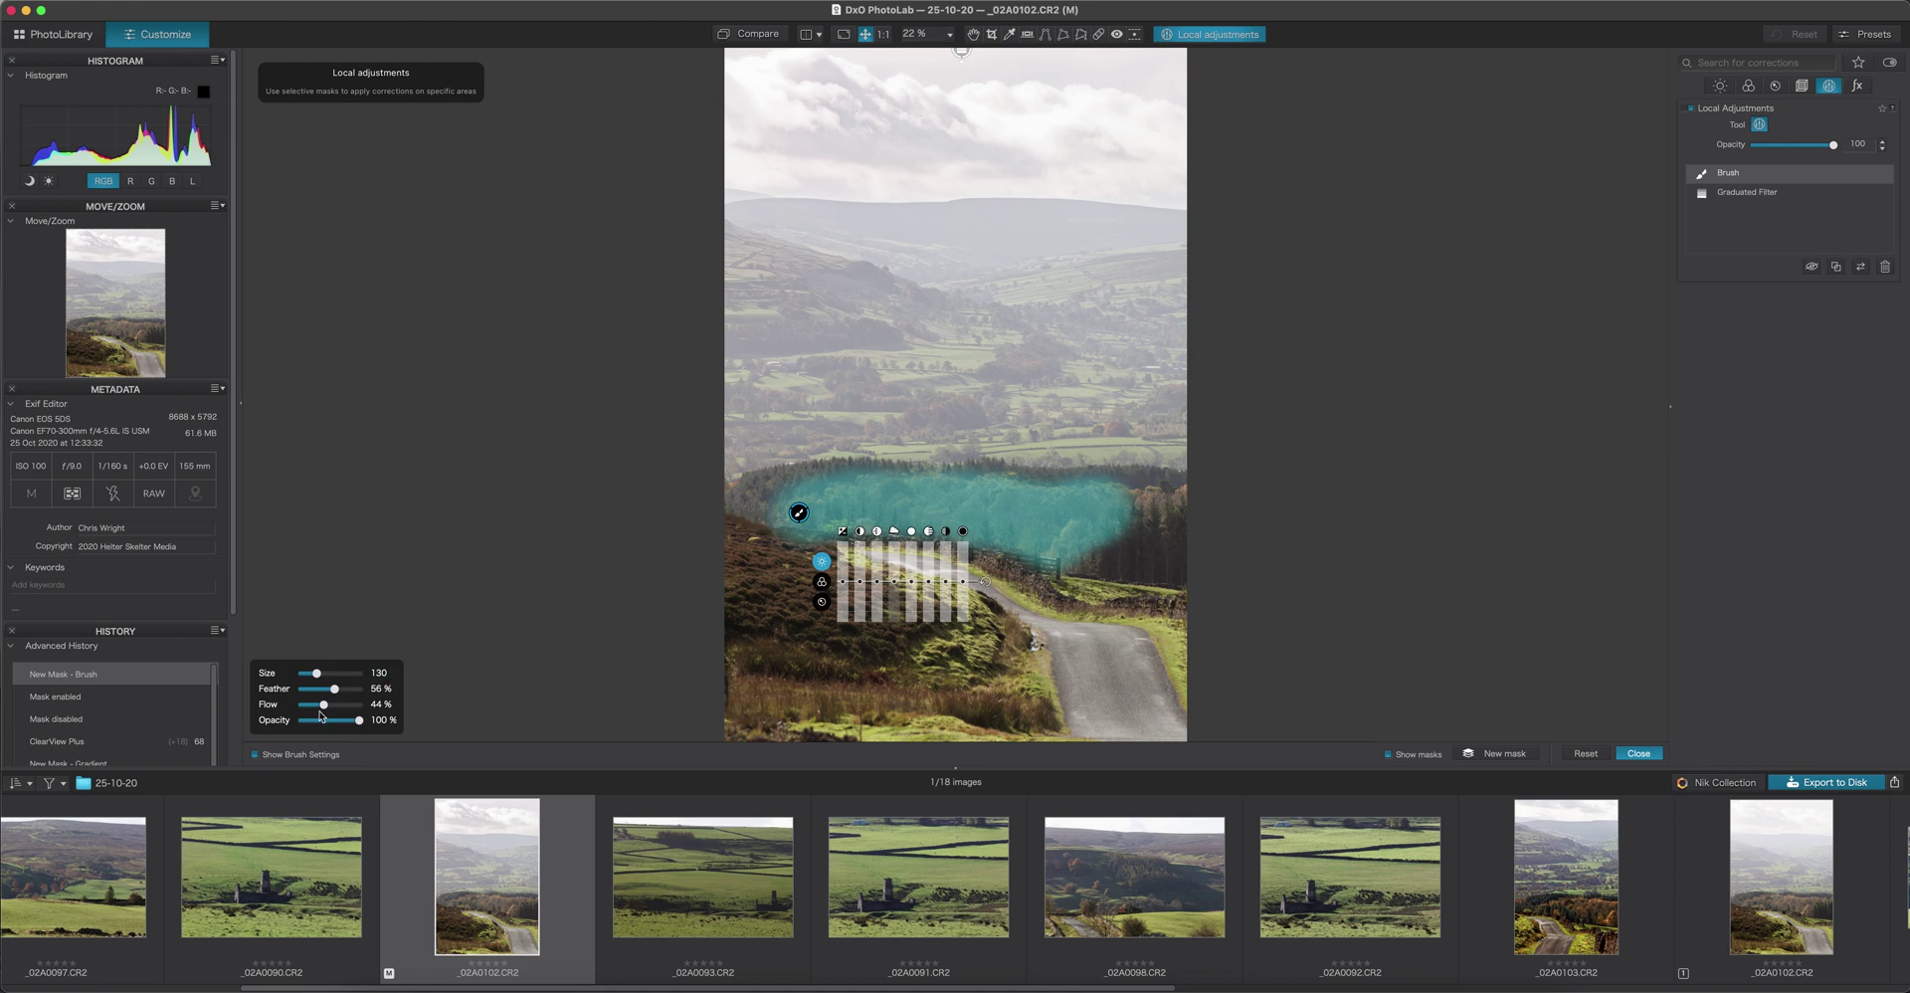
drag(323, 708, 334, 705)
mouse_move(359, 723)
mouse_down()
mouse_move(297, 720)
mouse_move(352, 720)
mouse_up()
drag(352, 719, 360, 719)
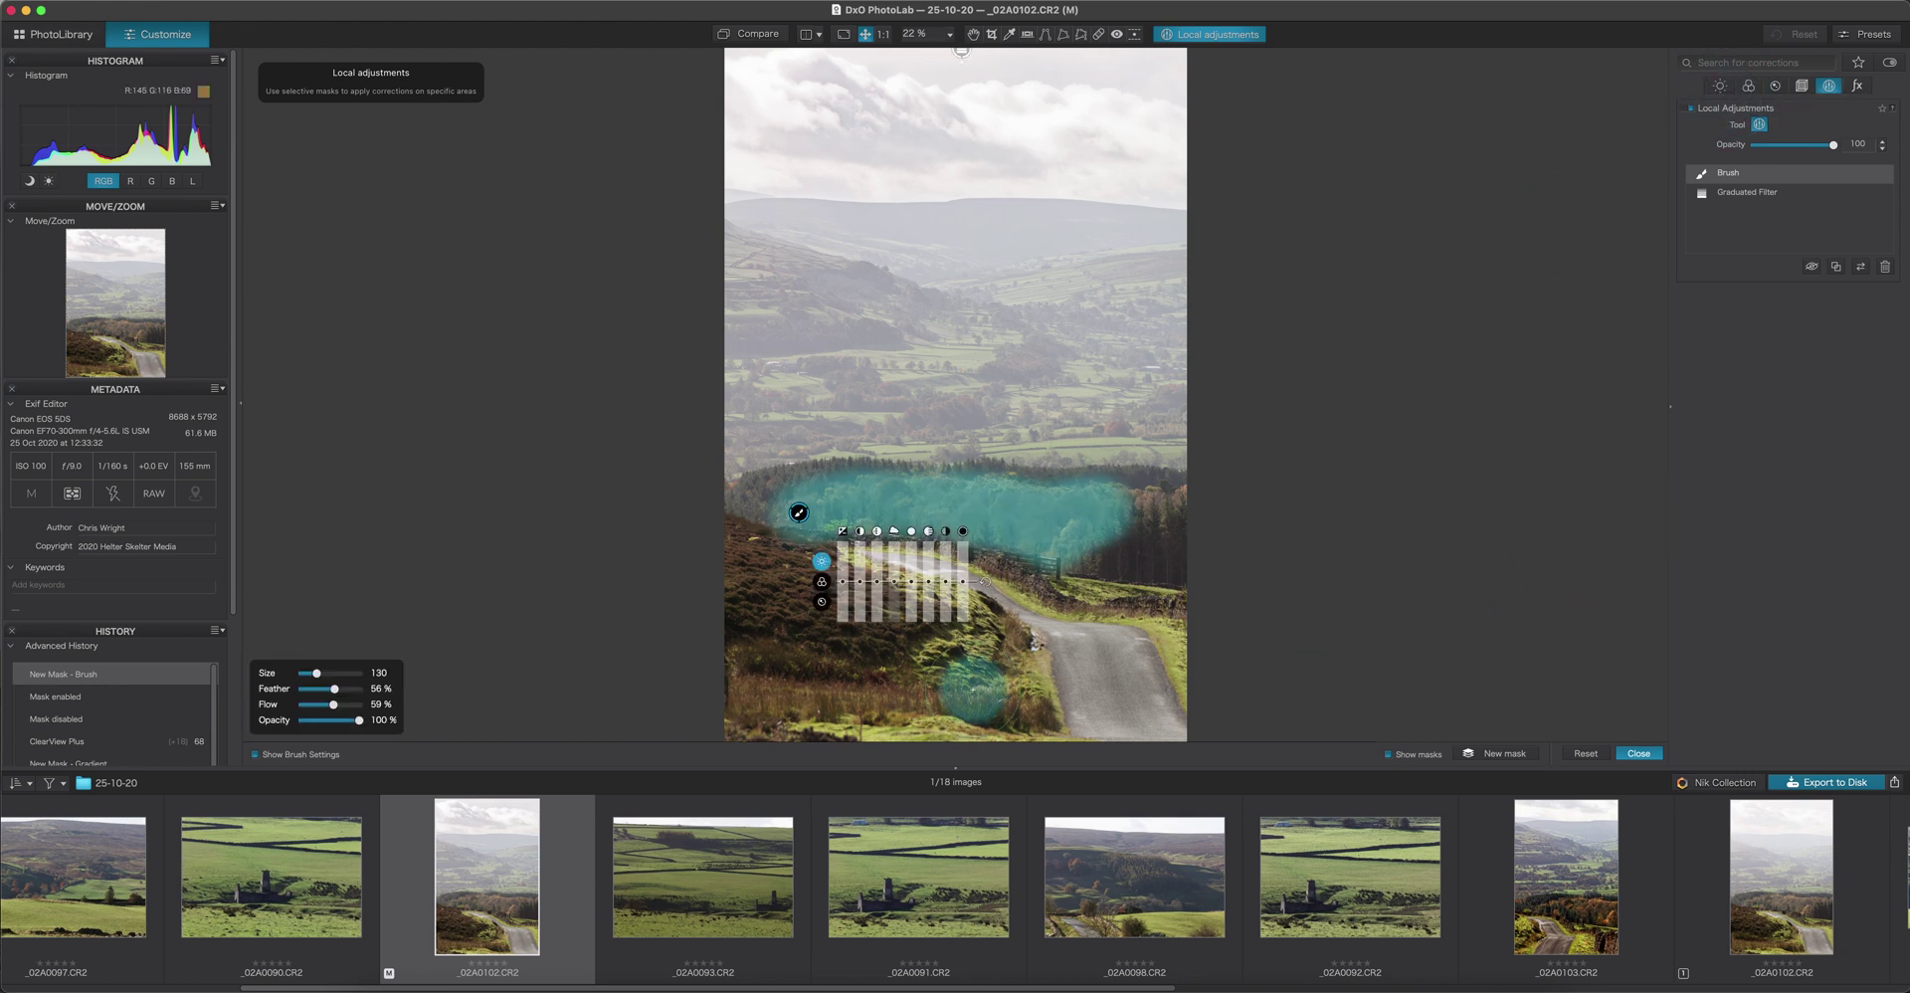
- Give the treeline mask temperature 5,557, saturation 67 and vibrancy 16, then close masking mode
mouse_move(848, 585)
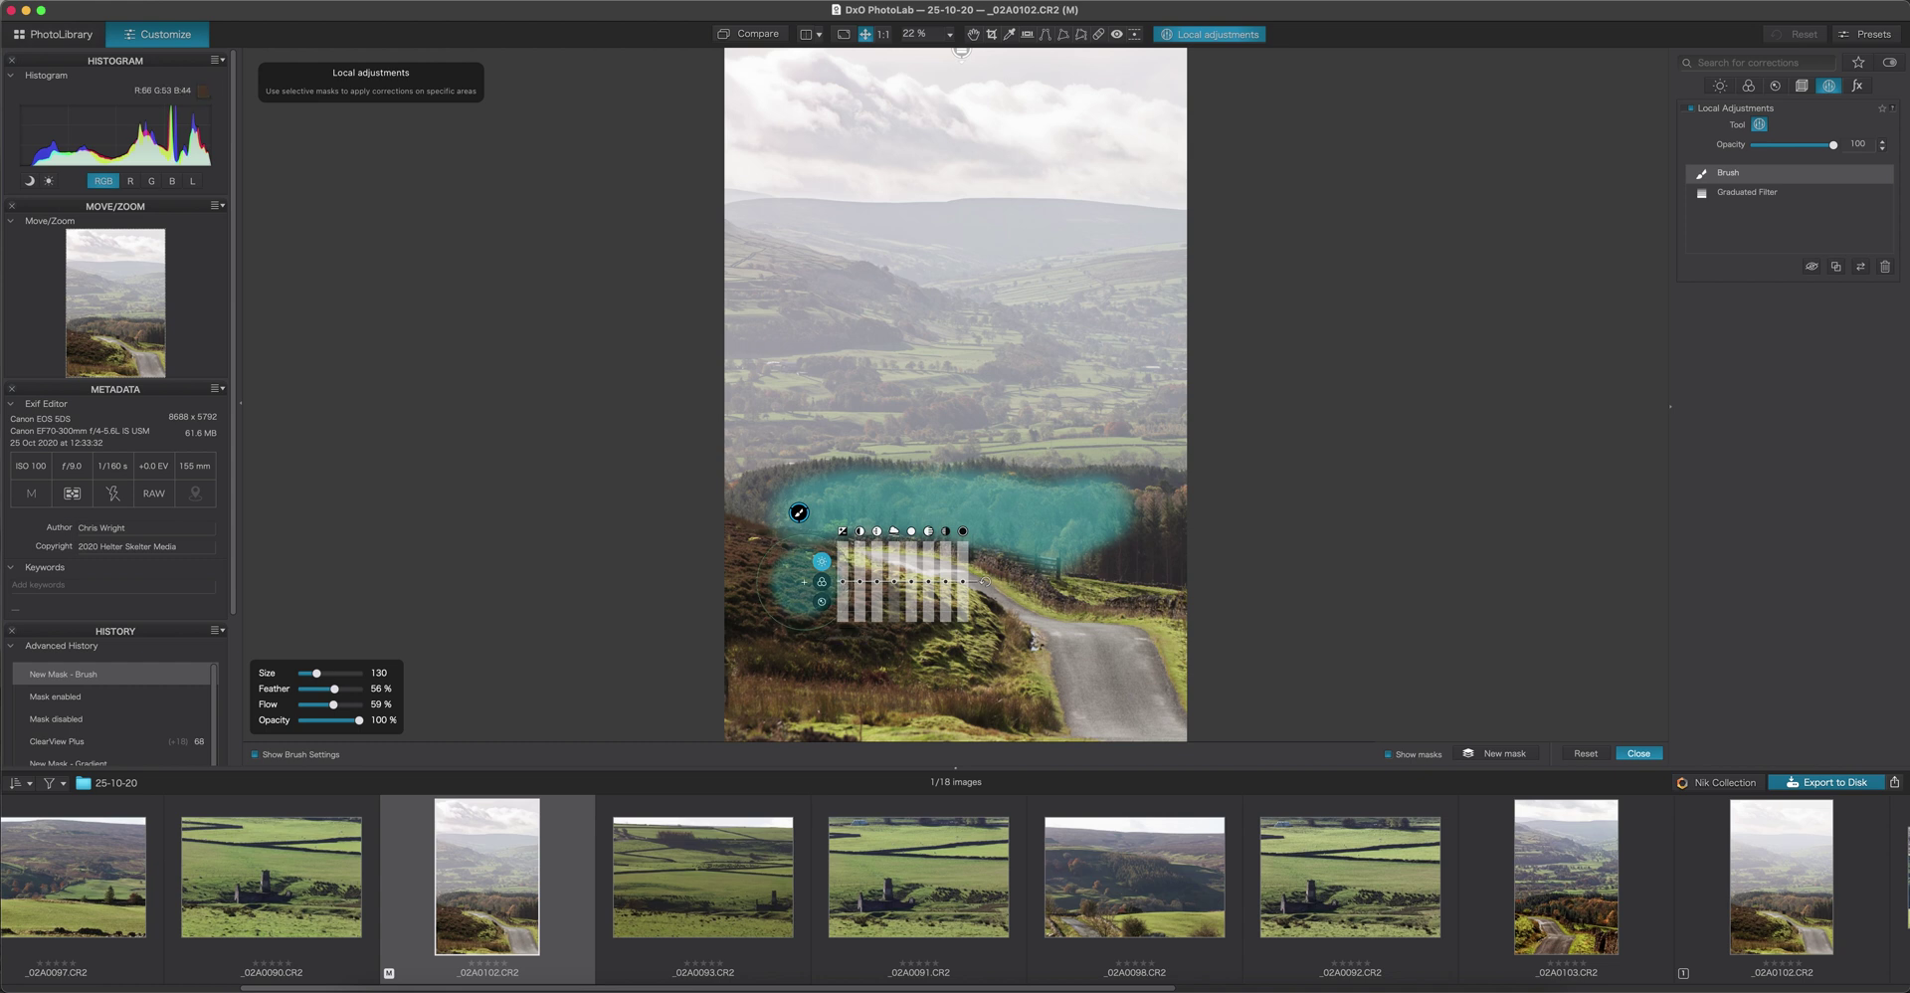
click(821, 583)
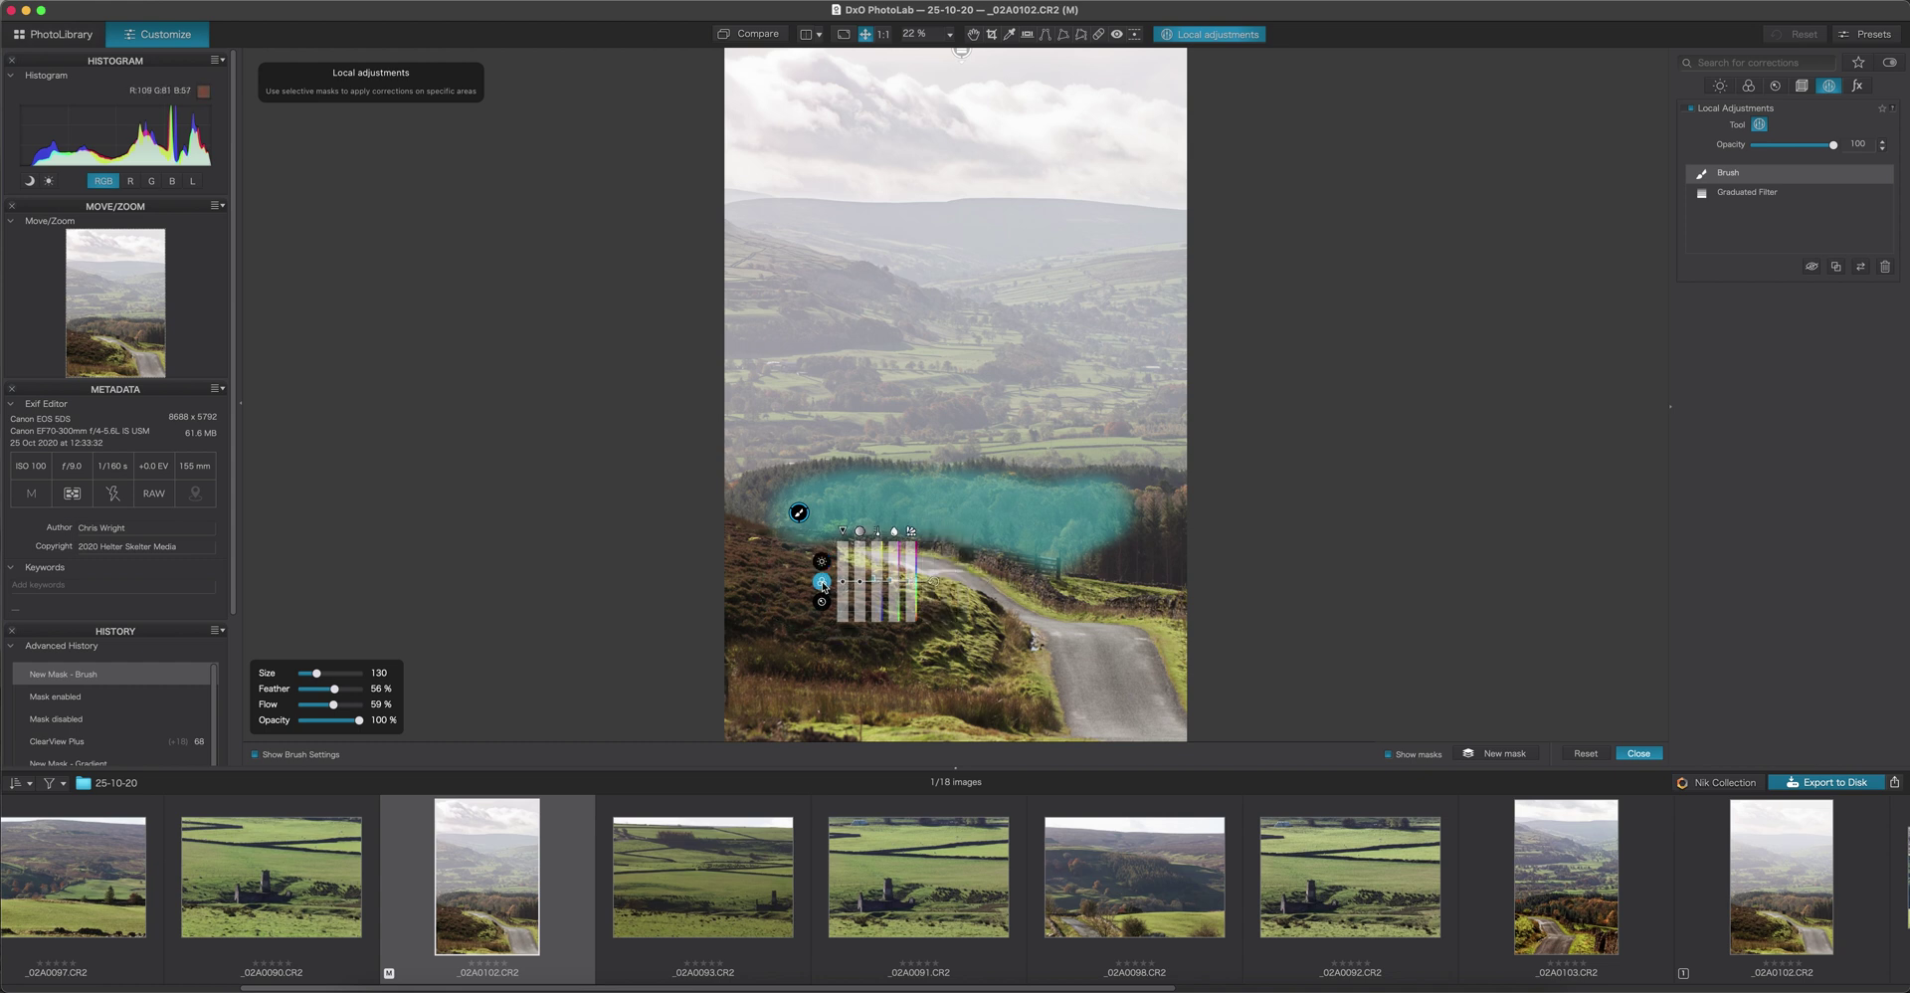
mouse_move(876, 585)
drag(876, 584, 874, 583)
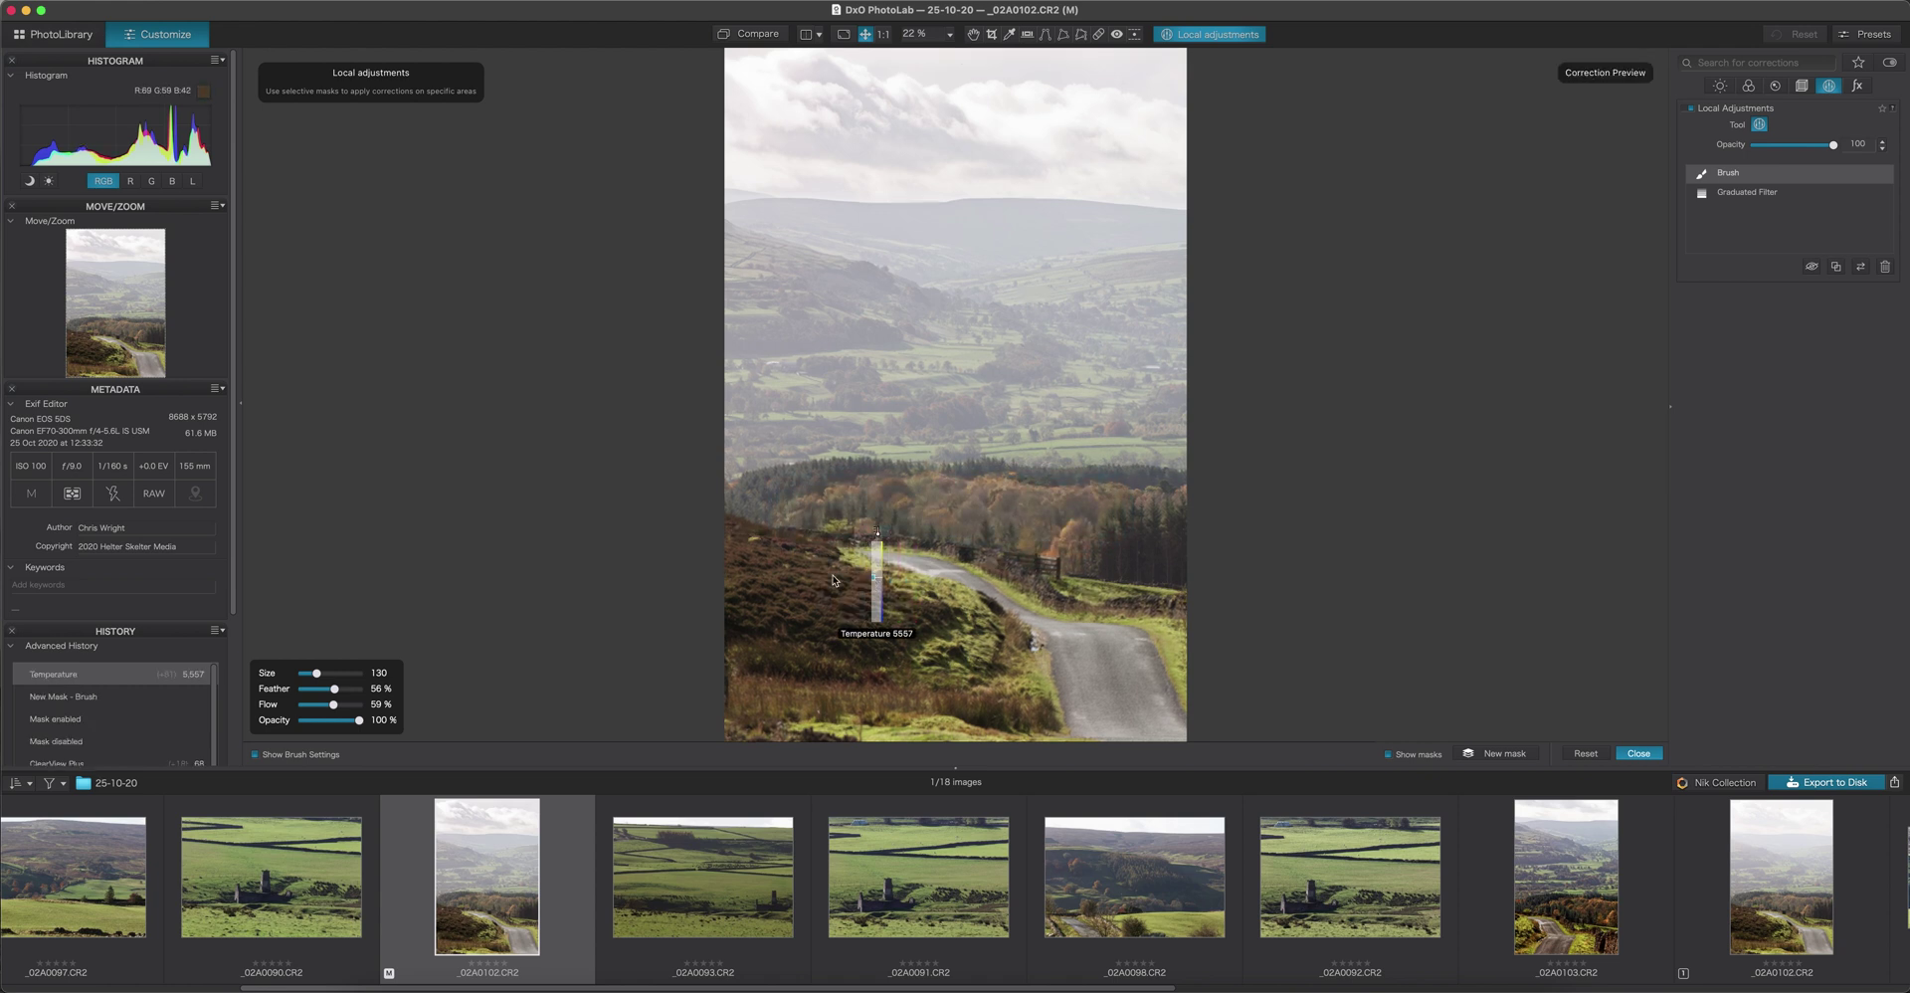
drag(861, 585, 861, 553)
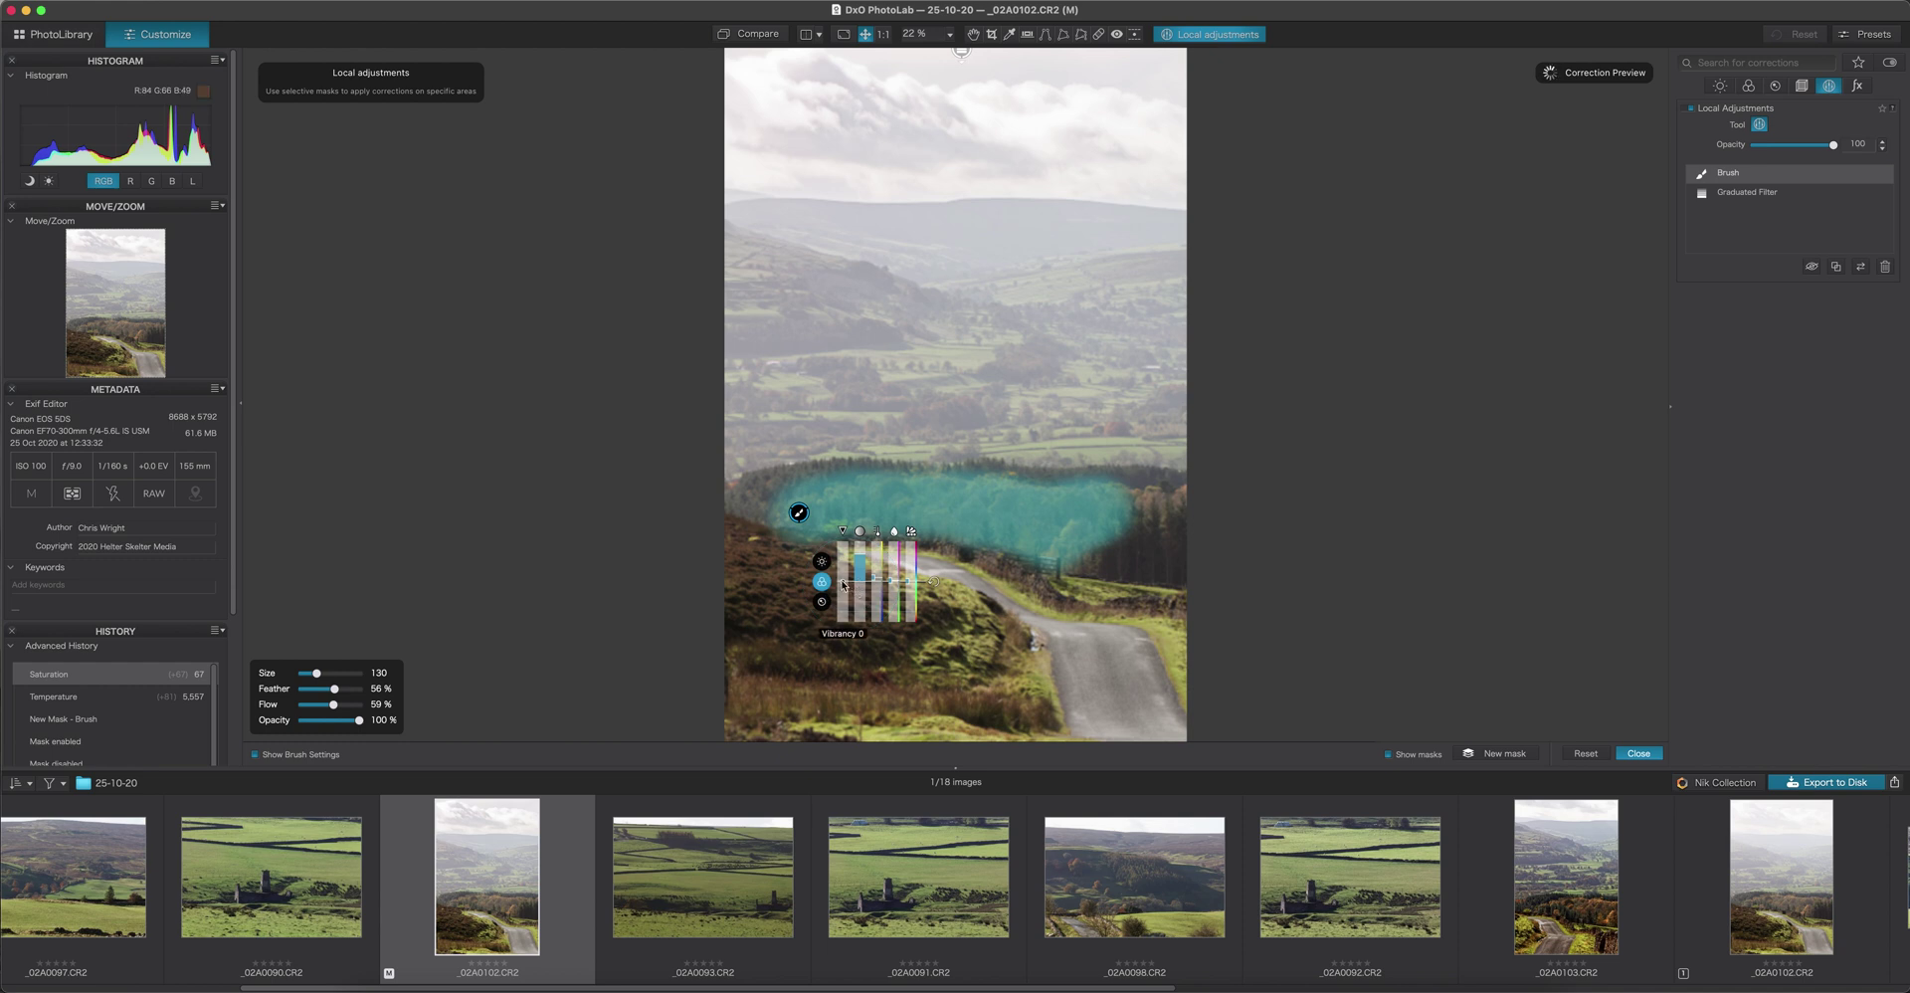
drag(843, 583, 843, 578)
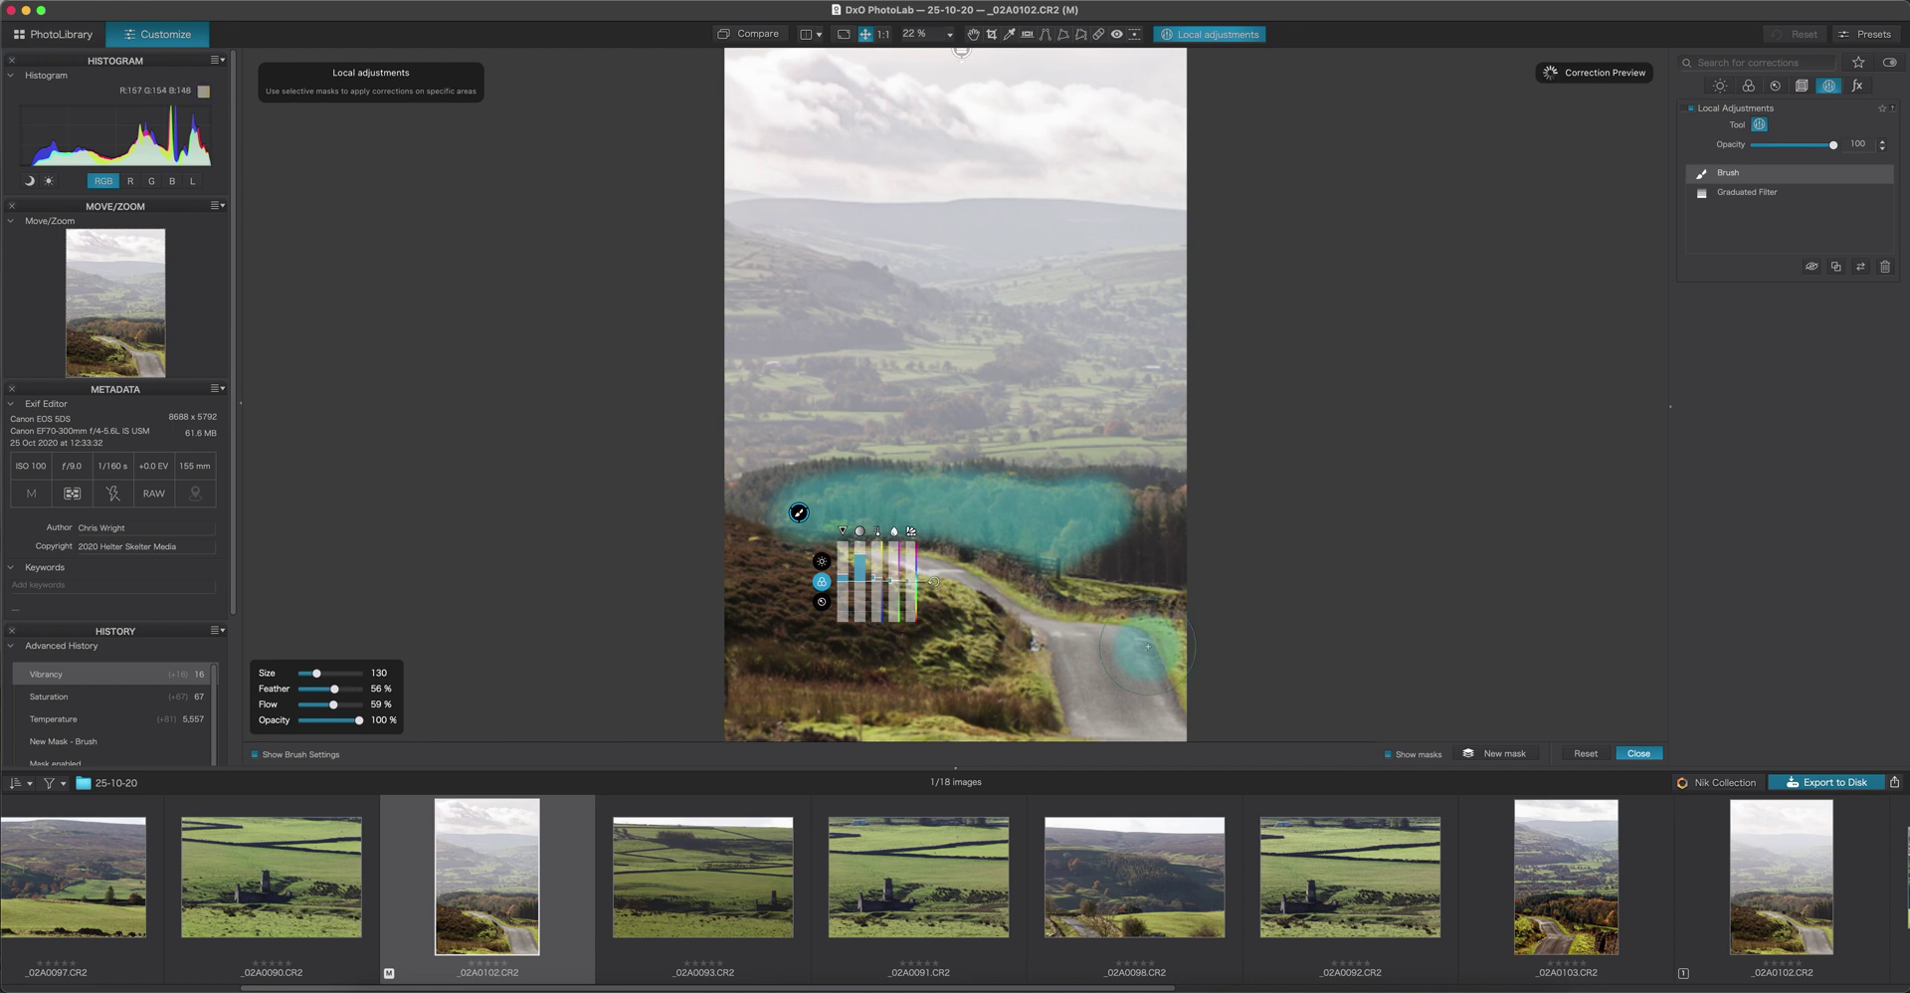
click(1638, 754)
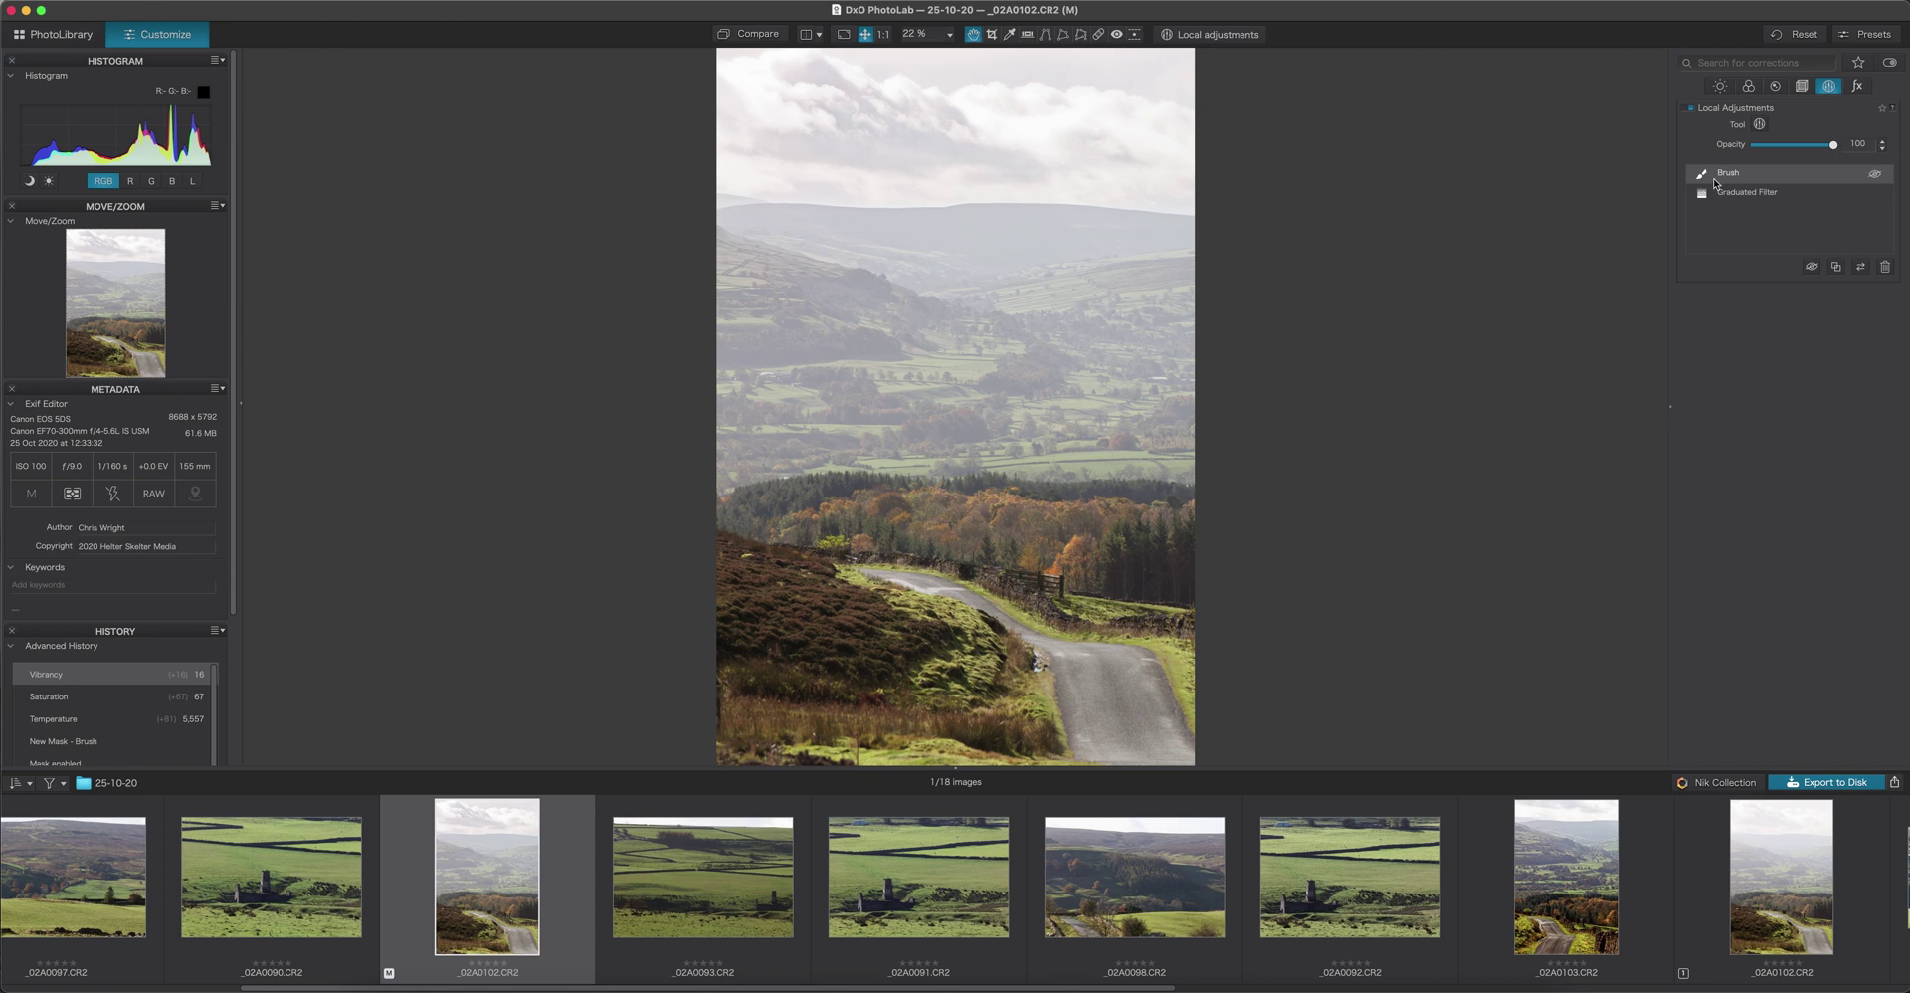
- Reopen local adjustments, start another new mask, and bring up the mask-tool radial menu over the sky
click(1759, 124)
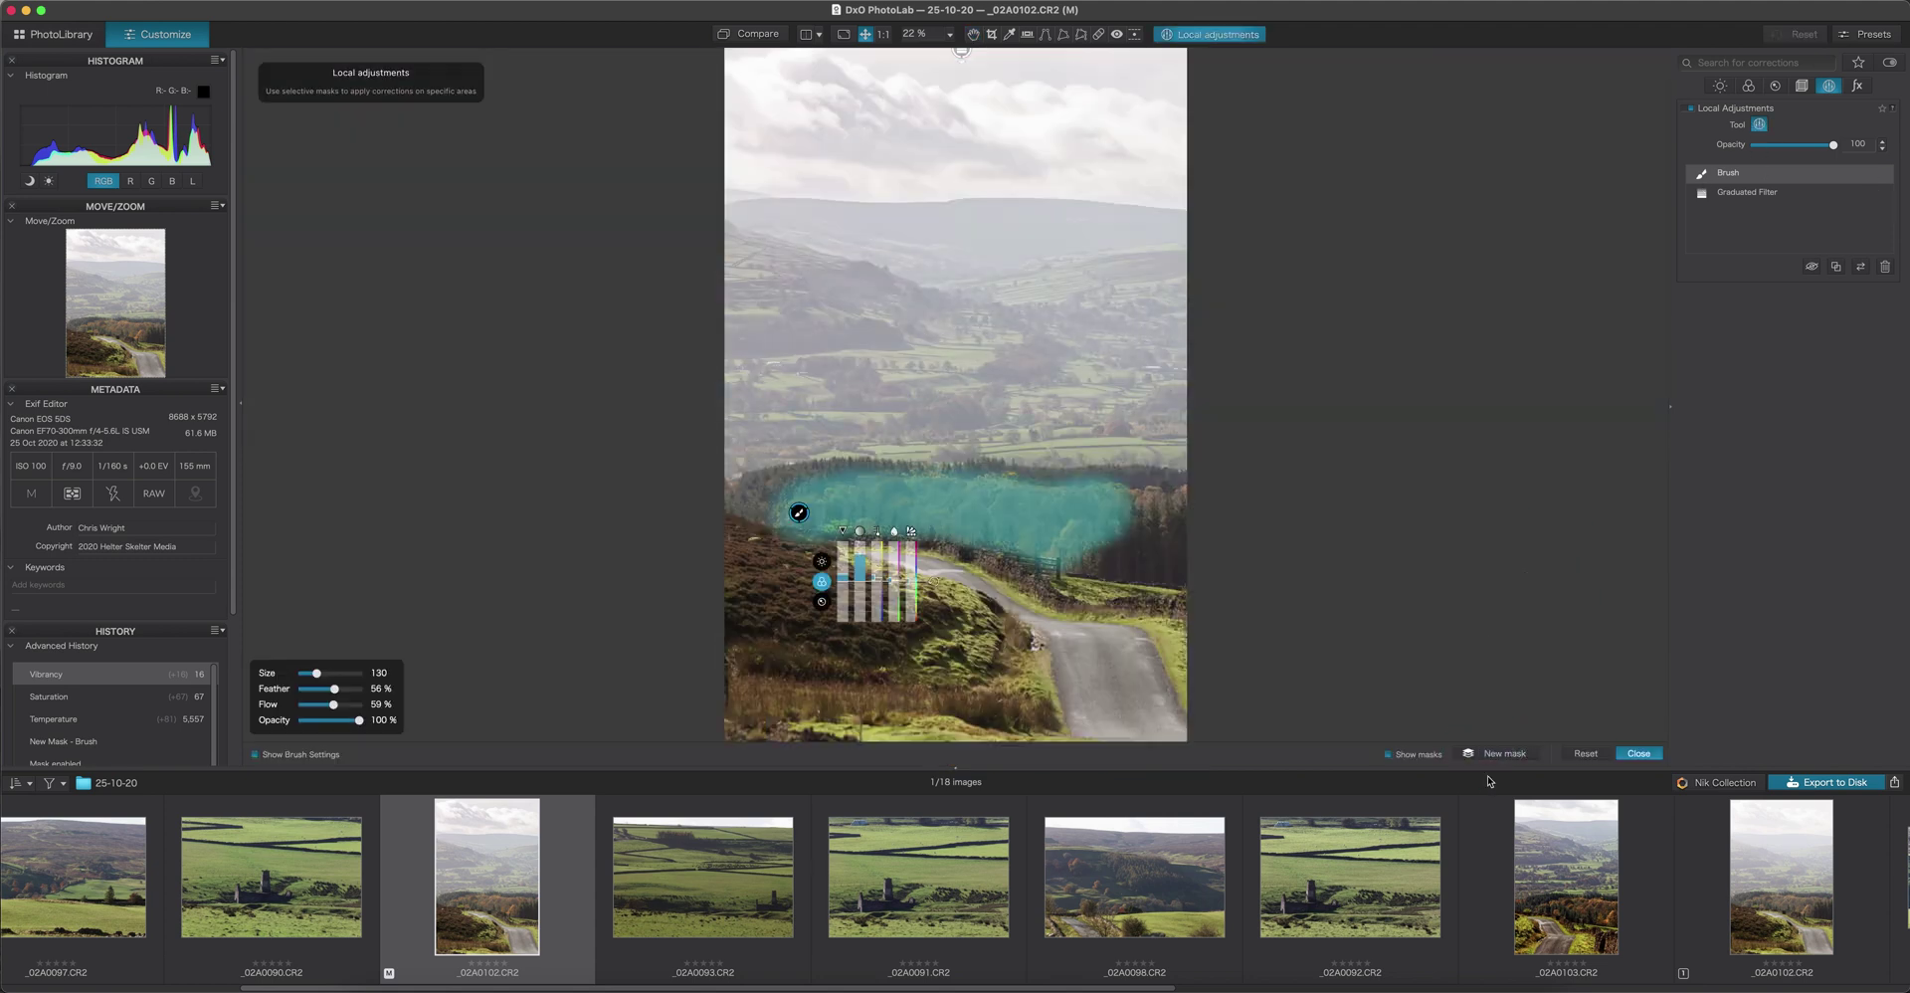
click(1504, 754)
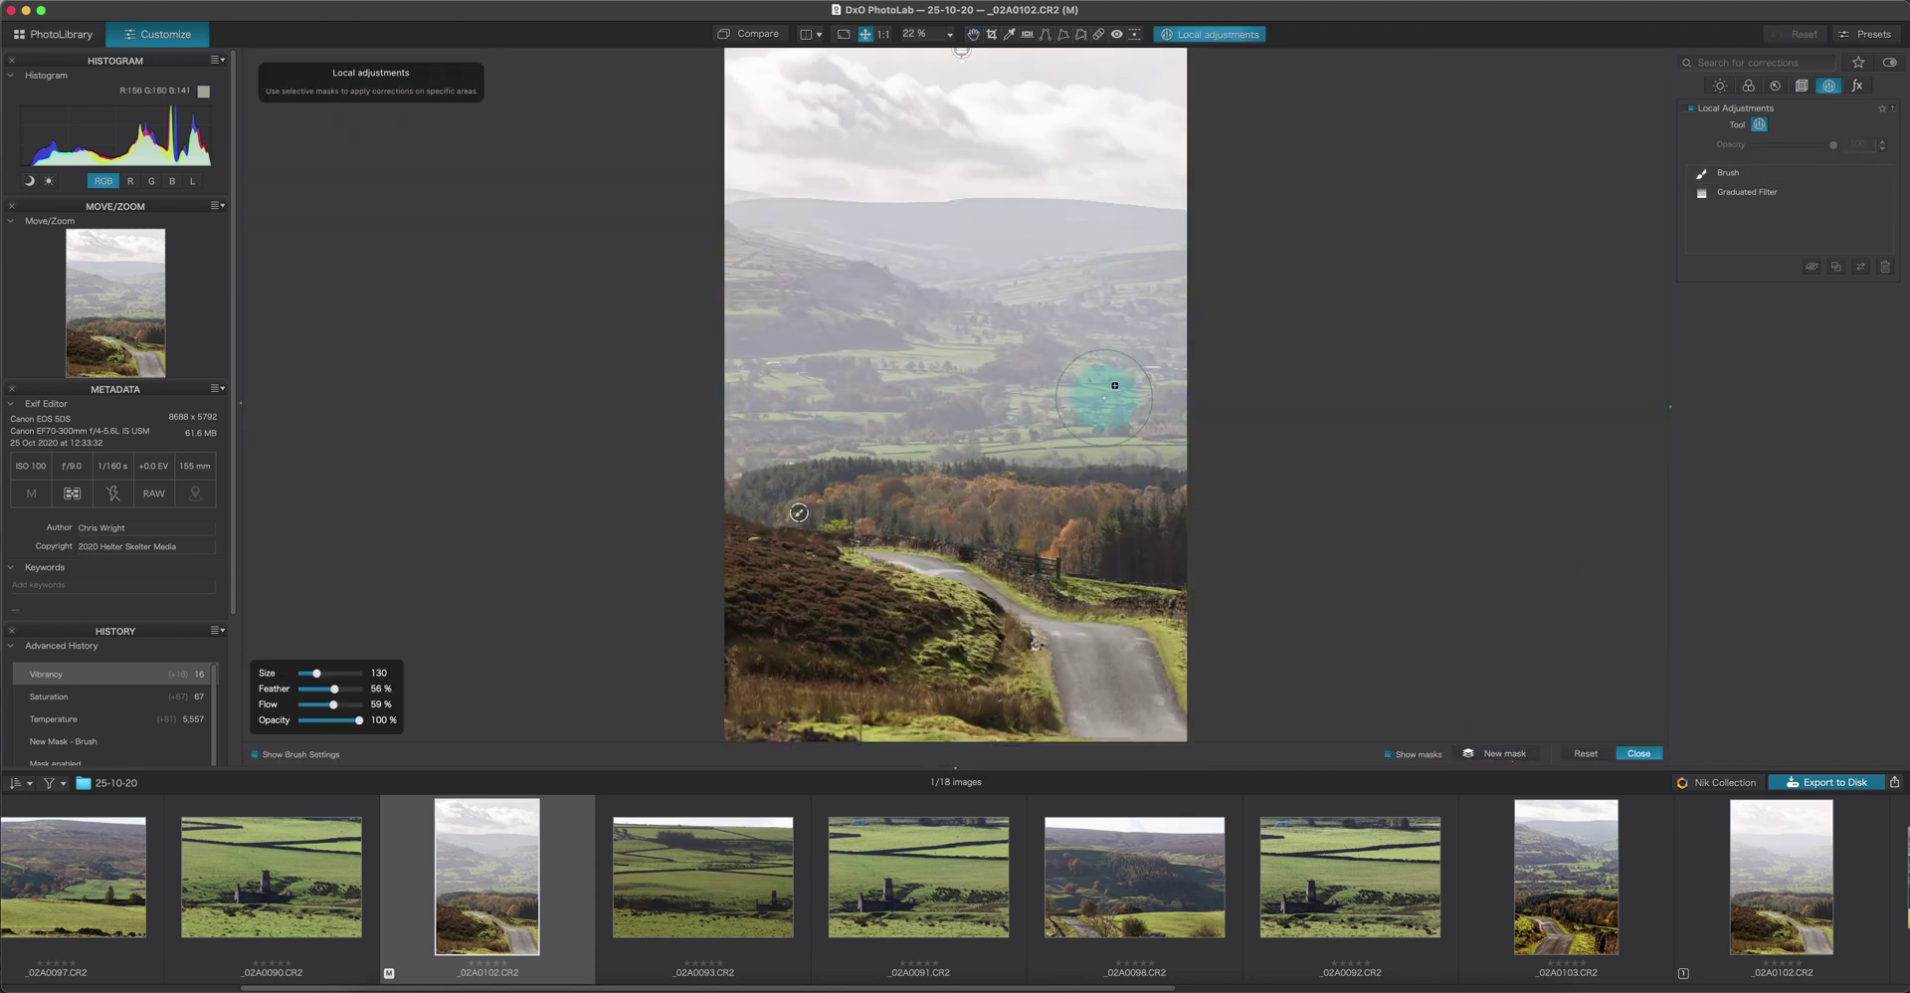
right_click(906, 282)
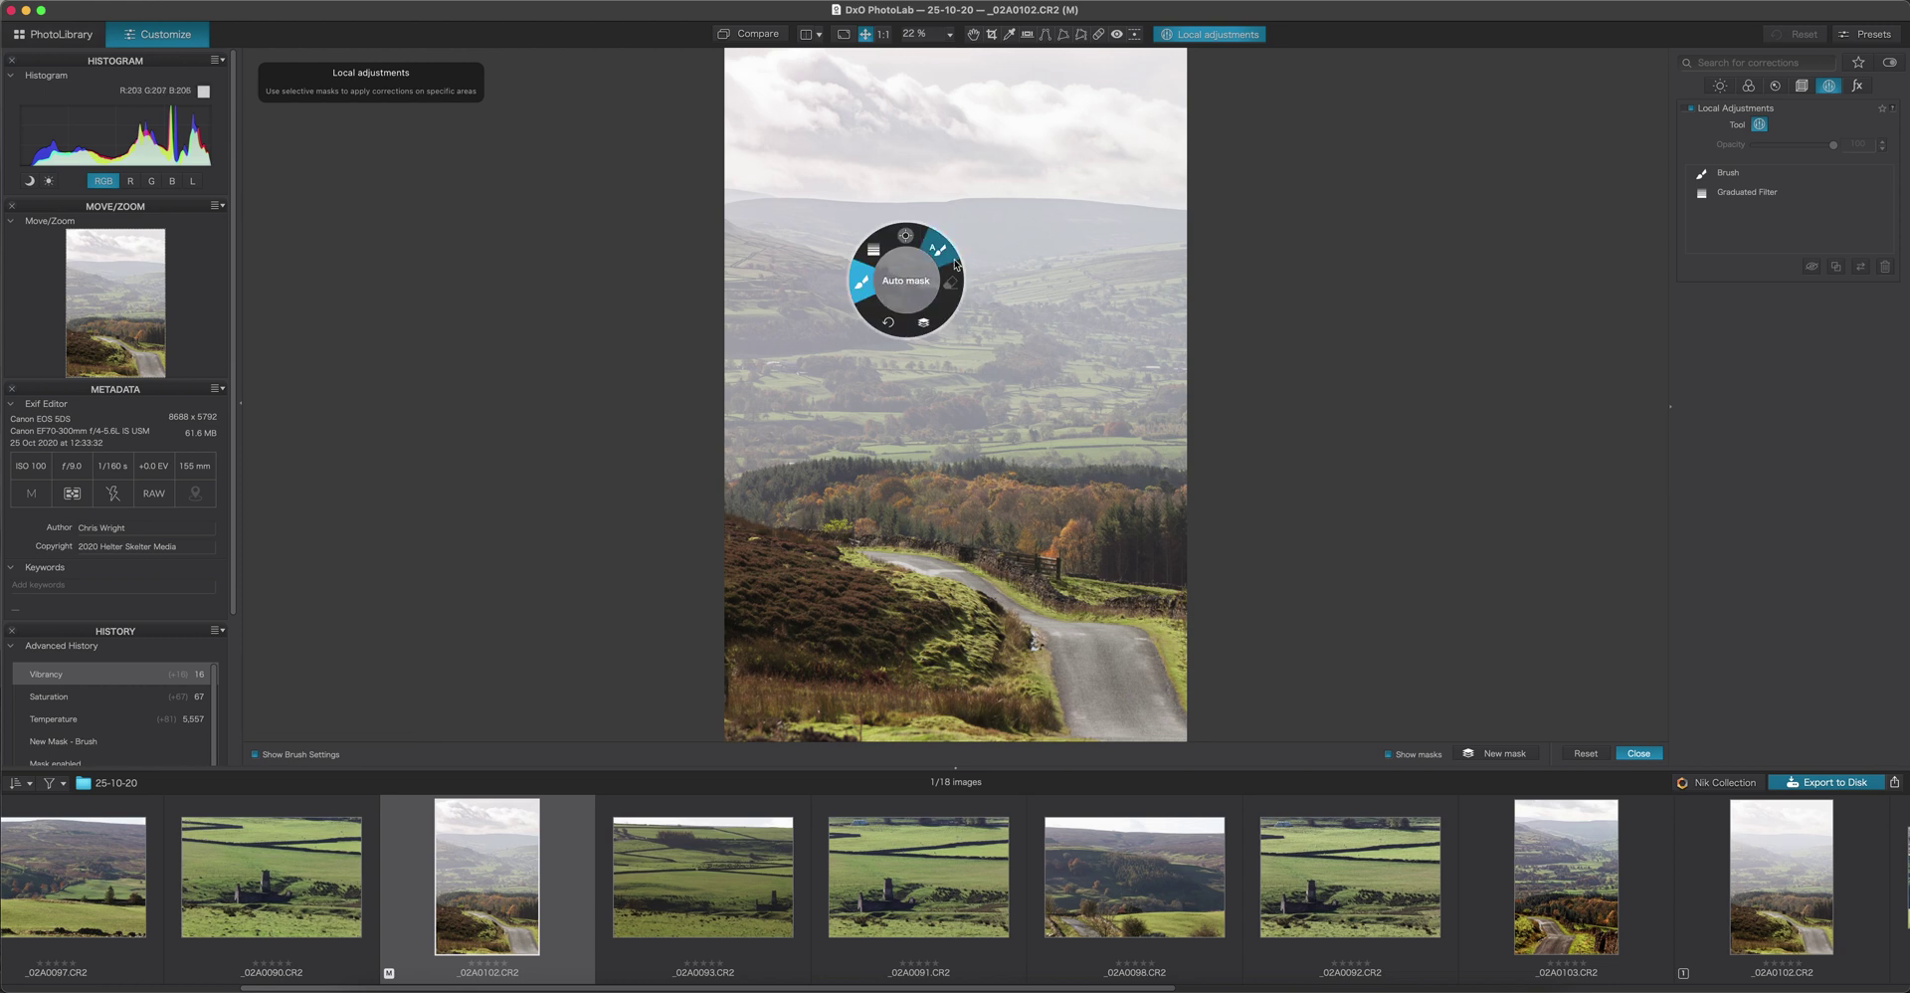
- Paint an enlarged Auto mask brush across the distant hills and begin lowering its exposure to -0.31
click(939, 250)
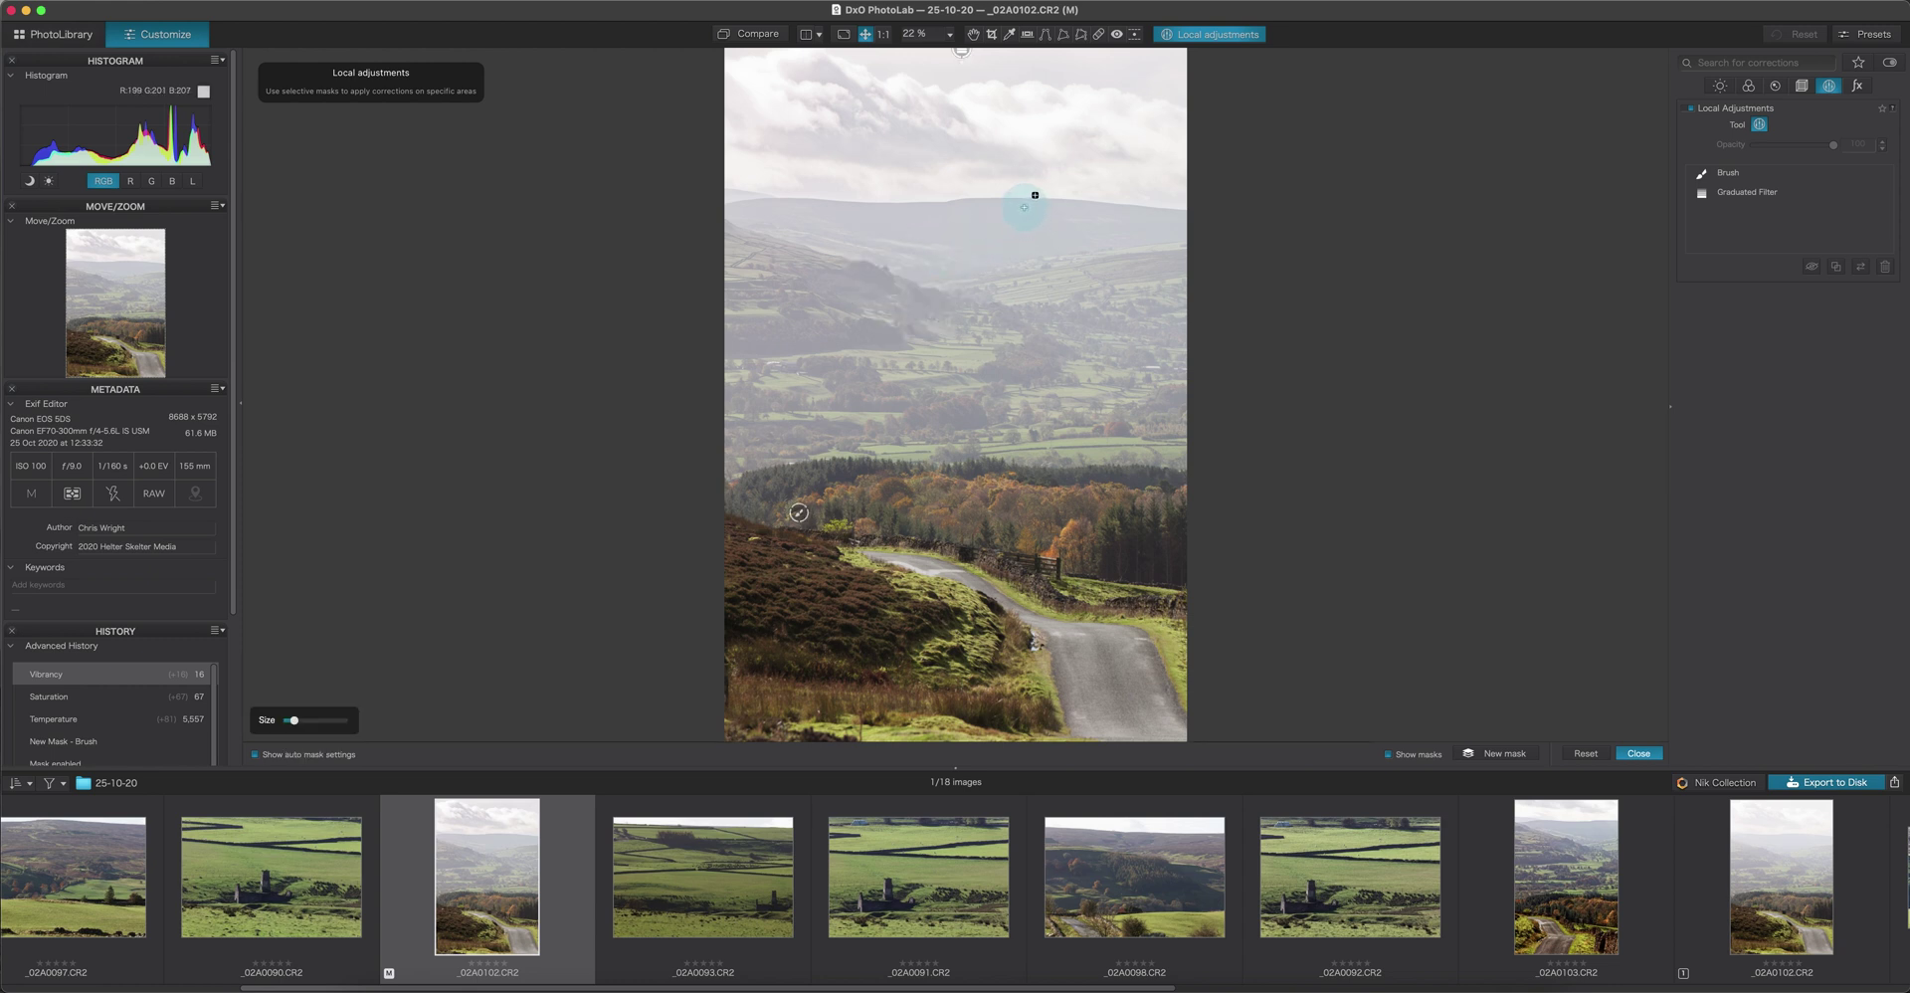
scroll(1035, 196, up, 3)
mouse_move(1027, 199)
mouse_down()
mouse_move(1182, 223)
mouse_move(726, 194)
mouse_up()
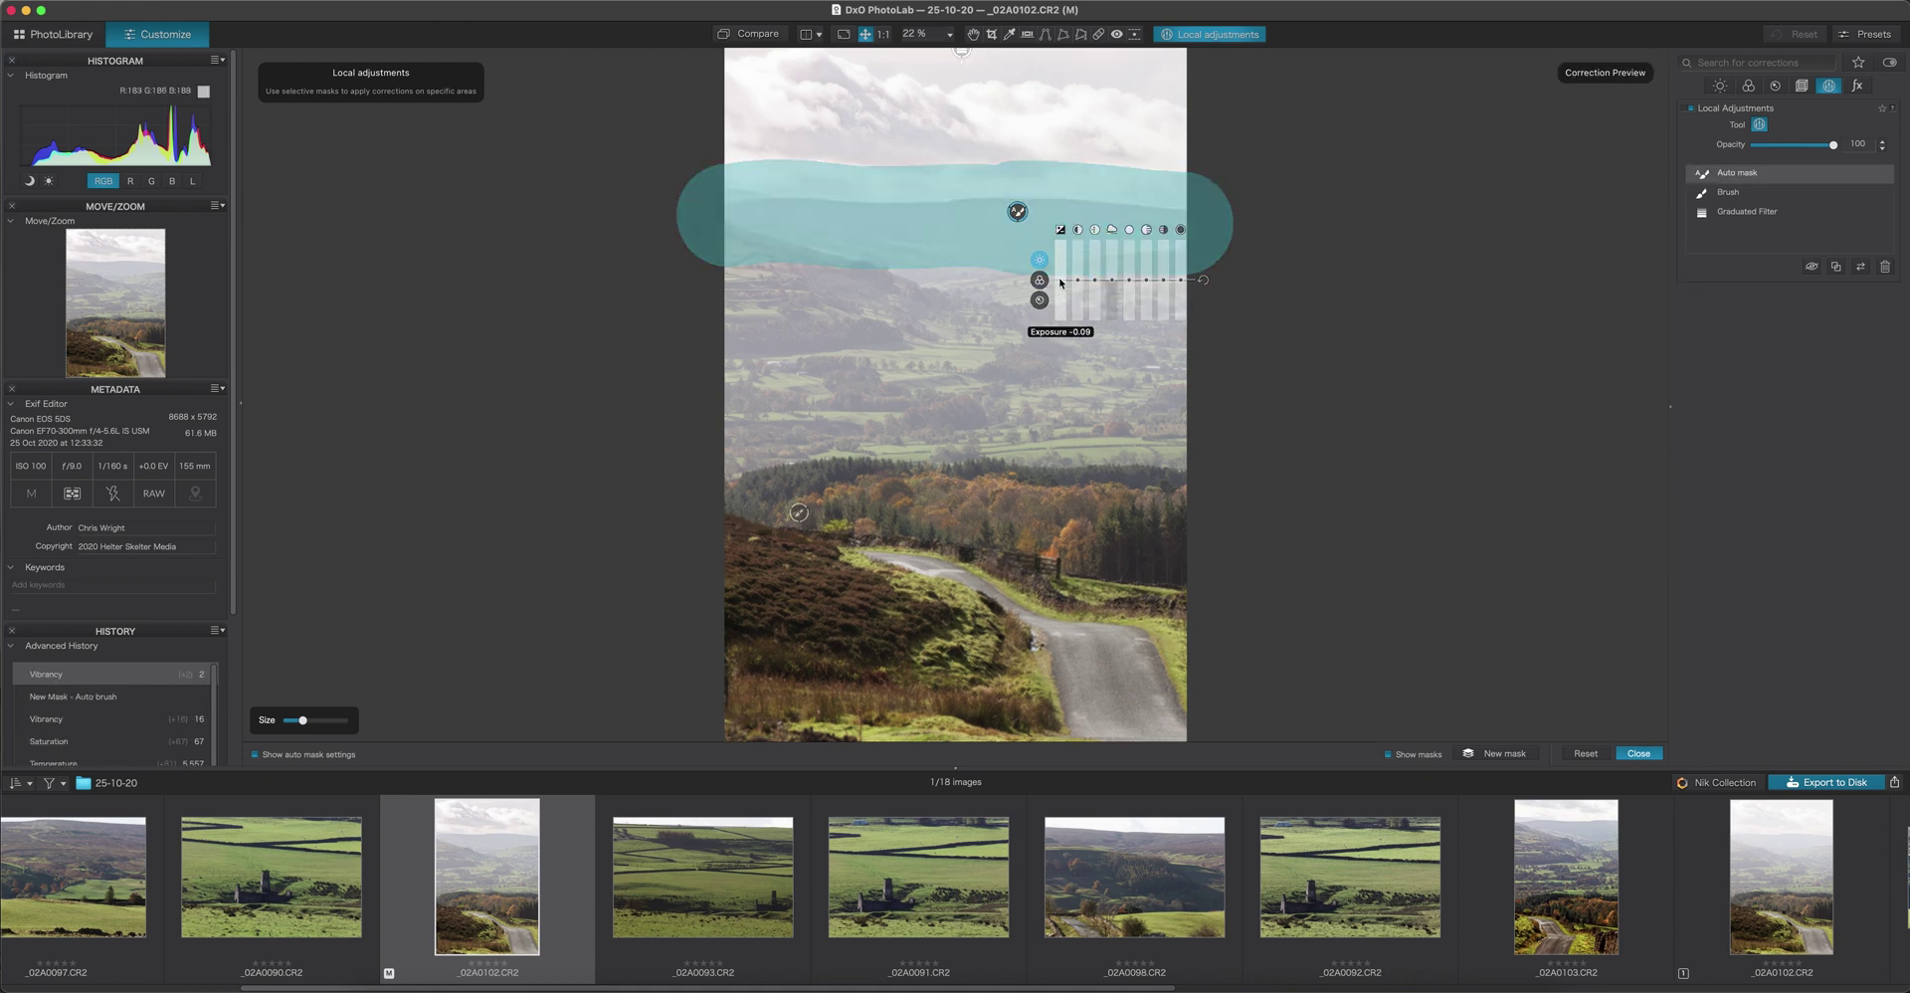
drag(1061, 283, 1060, 285)
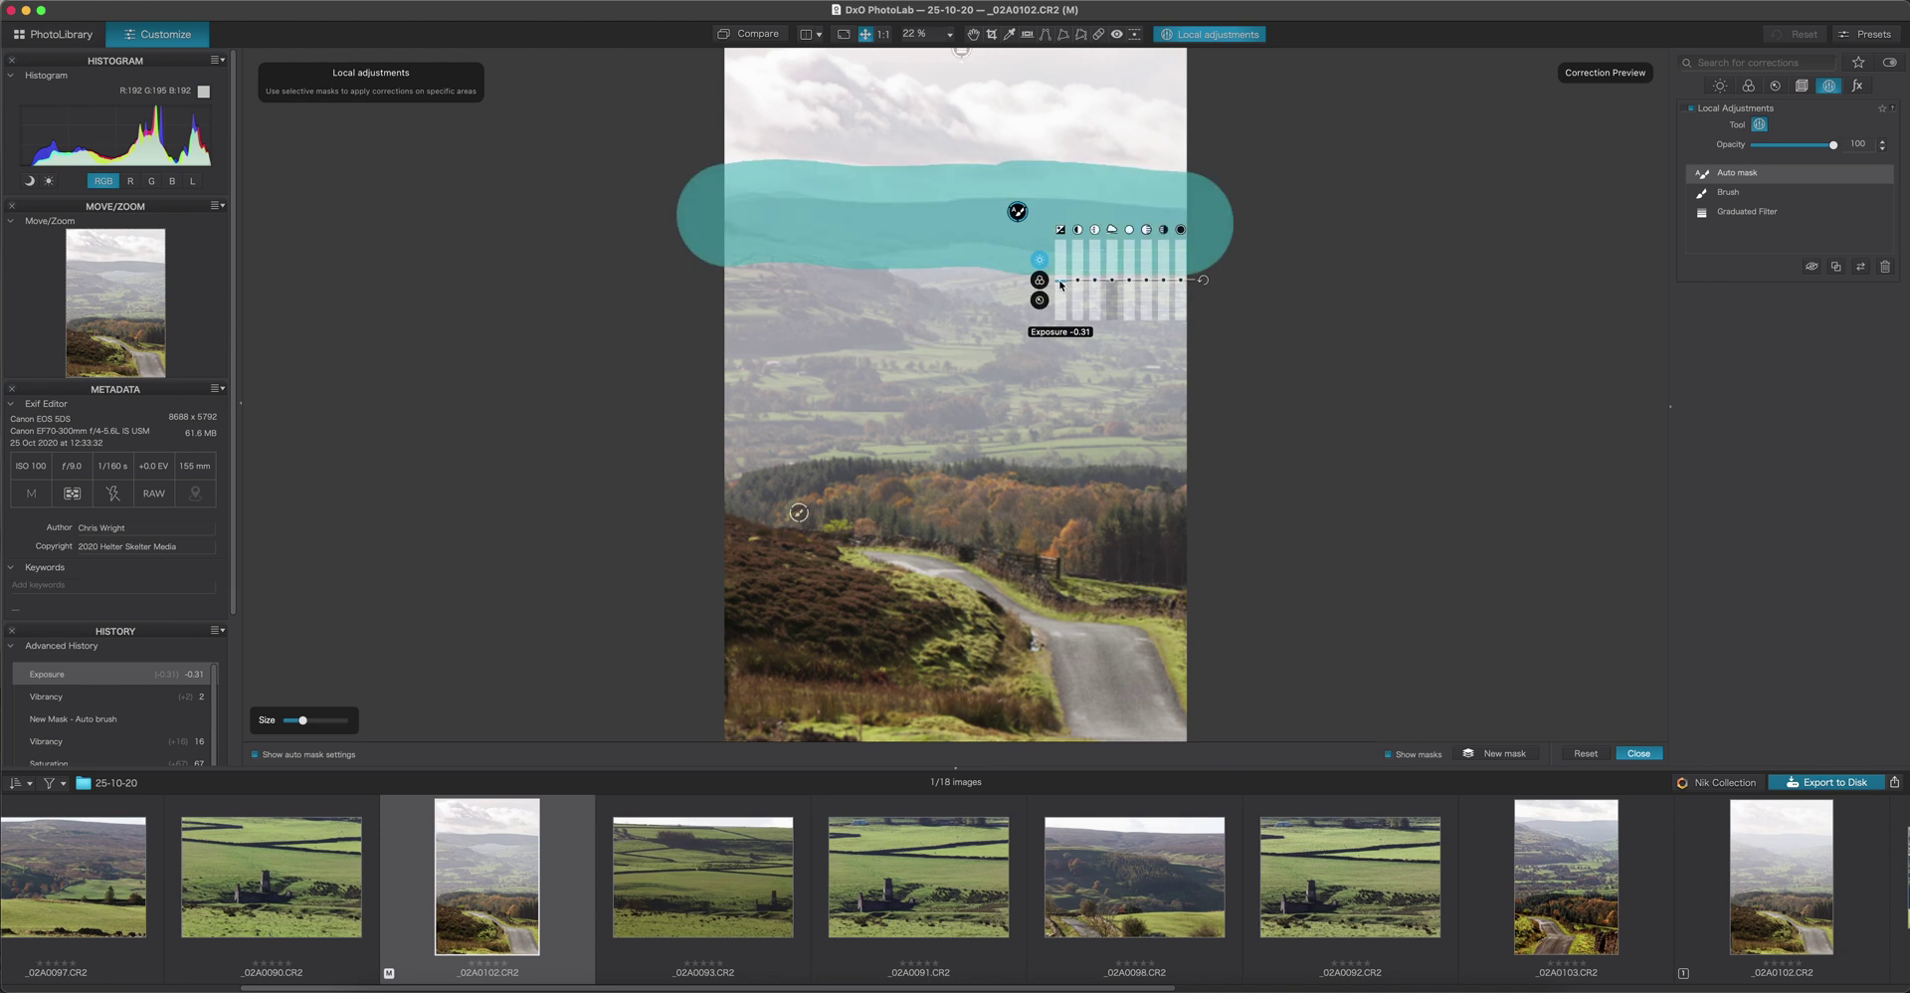
- Deepen the hills Auto mask's exposure to -0.43, then deselect the mask
drag(1062, 284, 1060, 286)
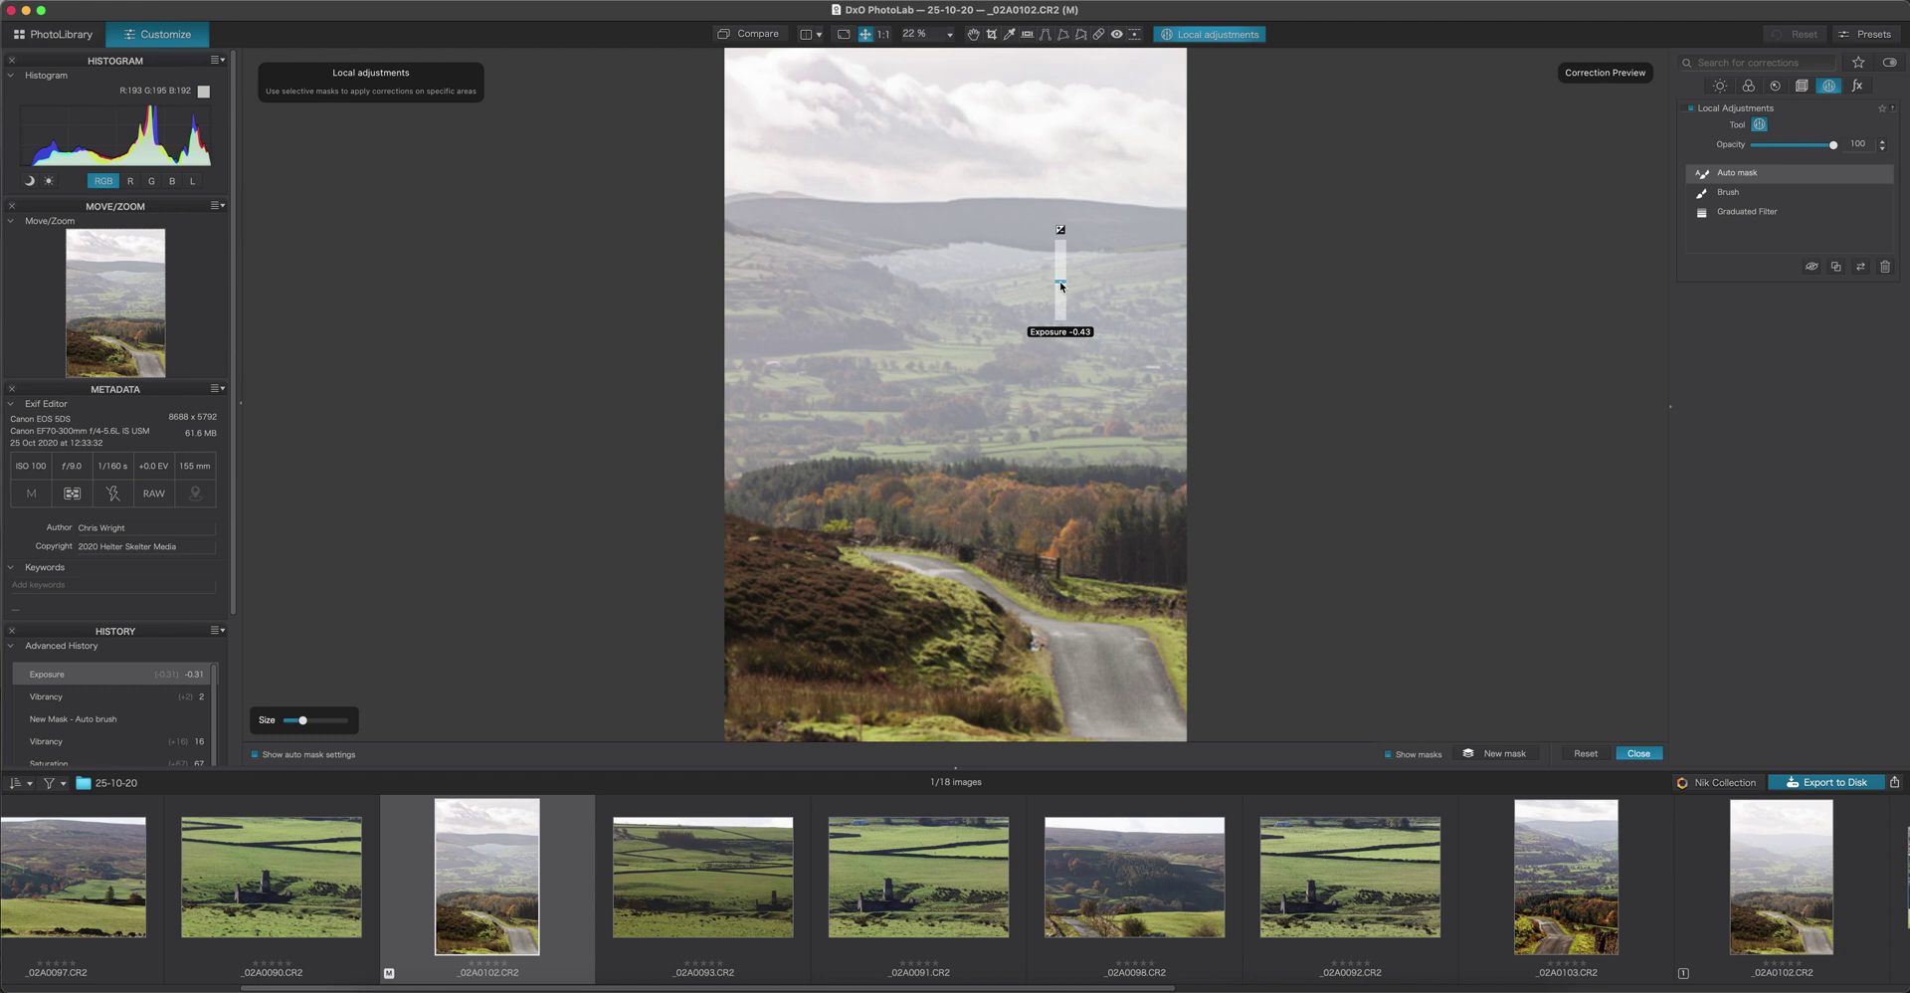
drag(1060, 286, 1061, 286)
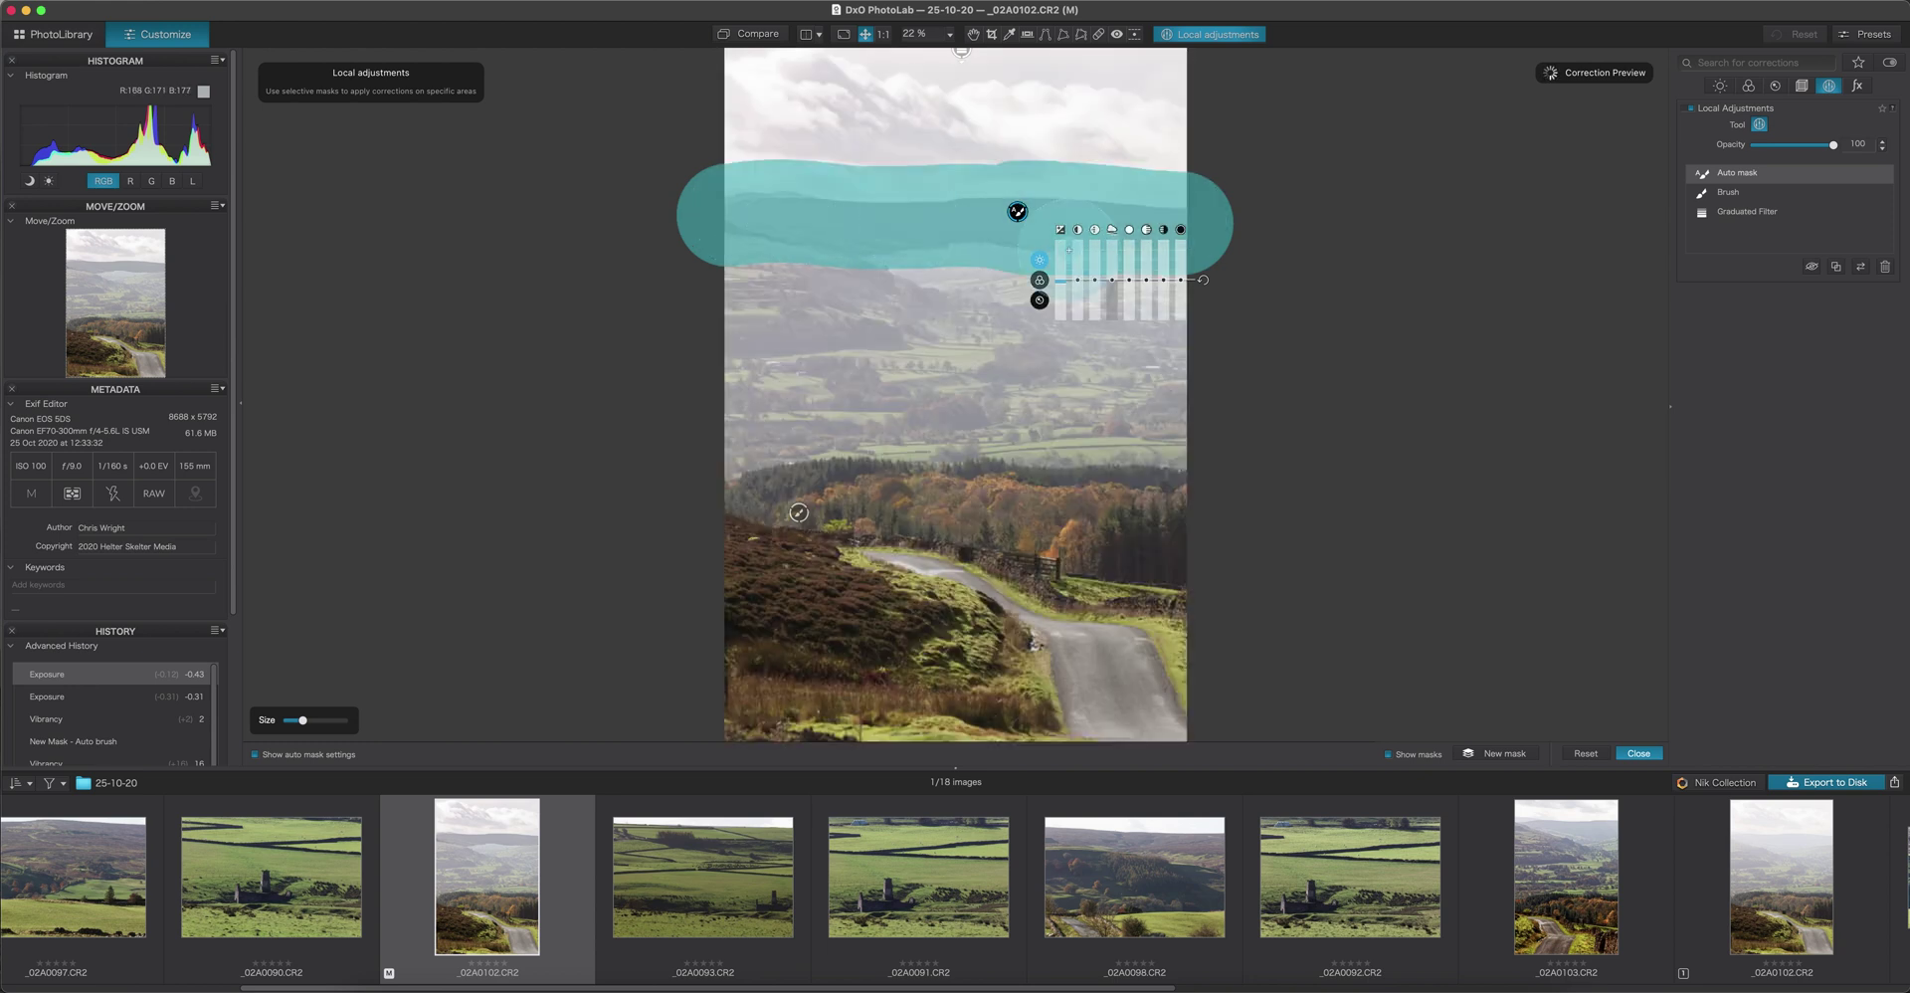
click(1808, 179)
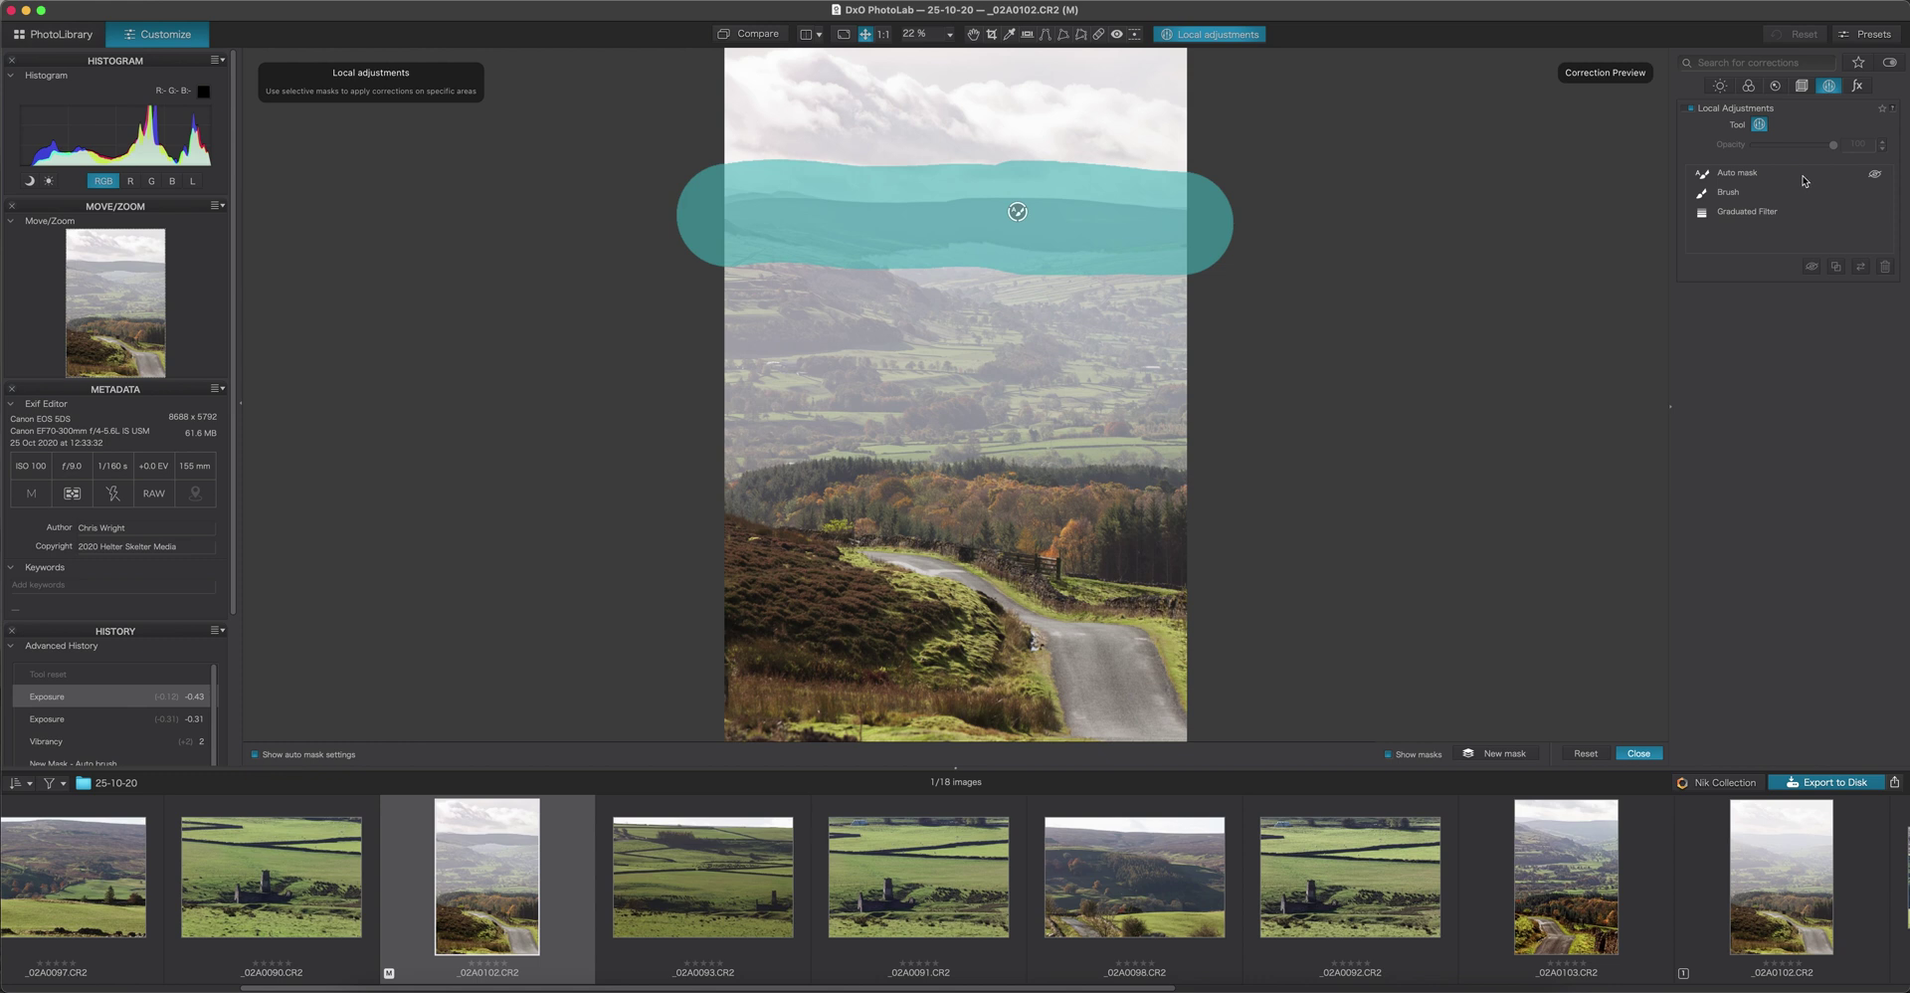
- Delete the distant hills' Auto mask and close Local Adjustments, keeping the treeline brush mask
click(1805, 180)
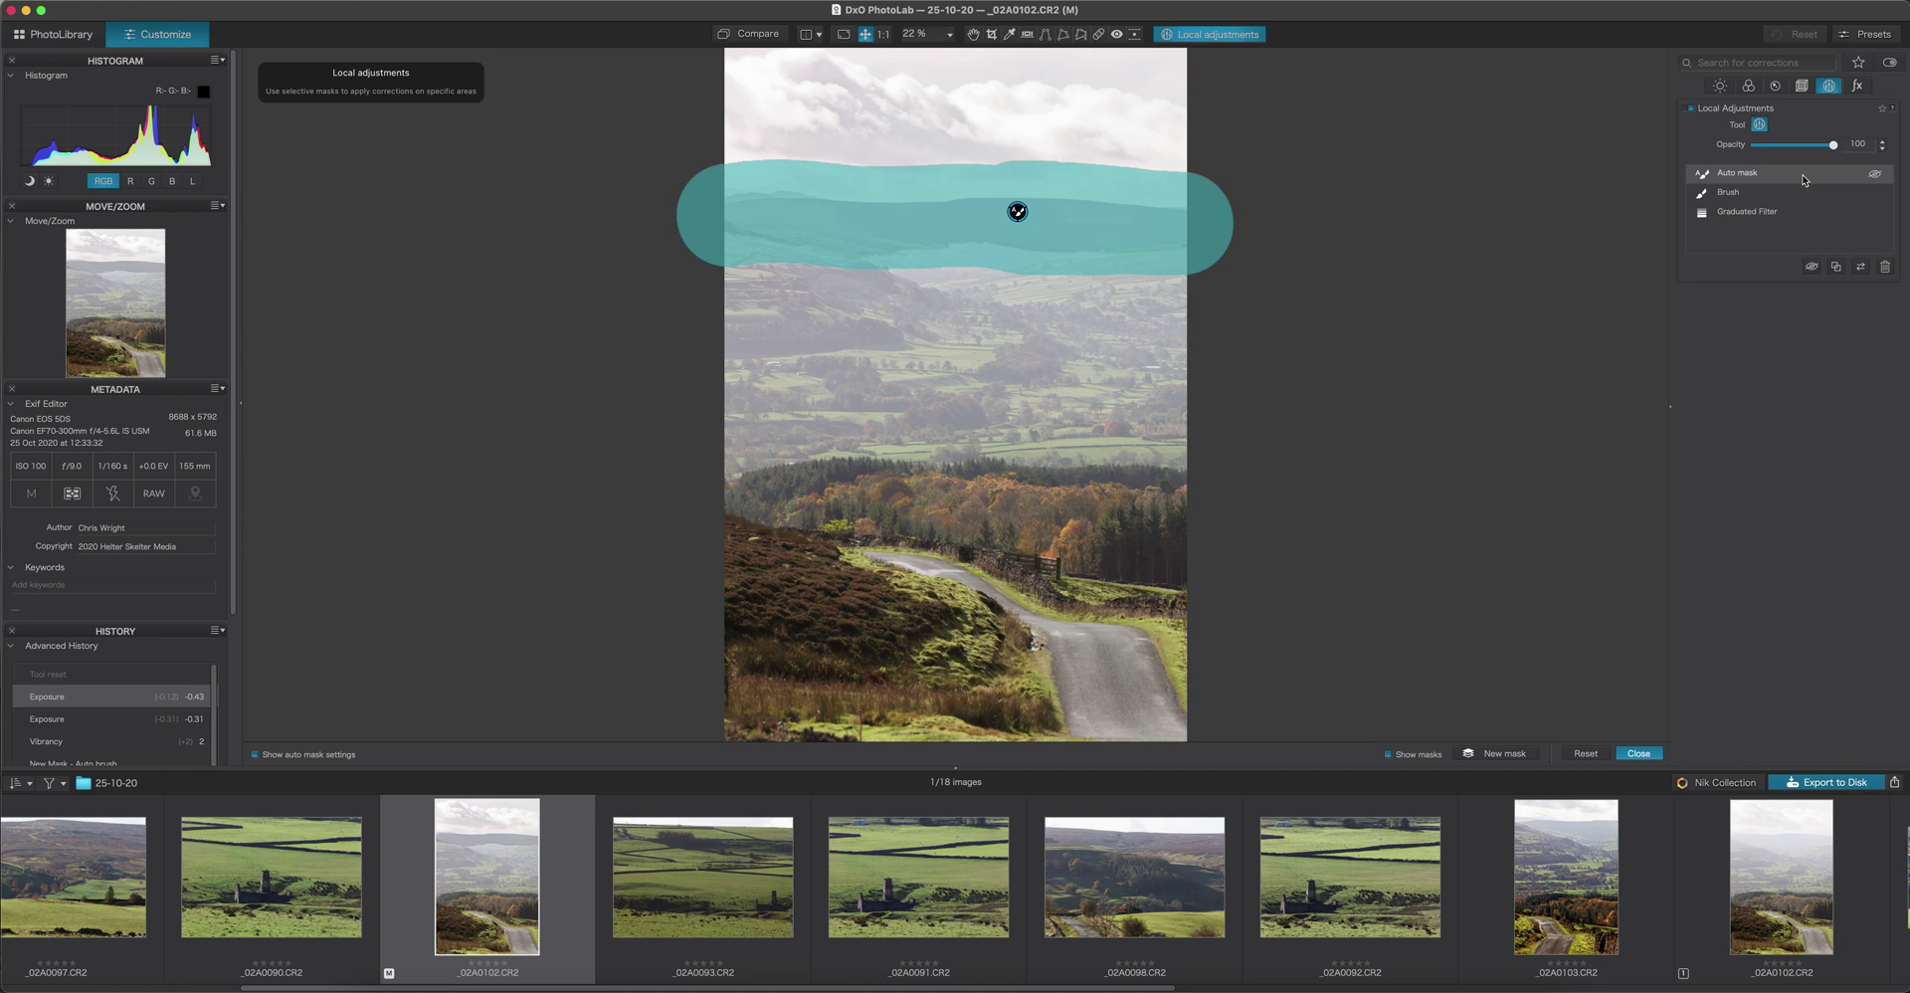
key(Delete)
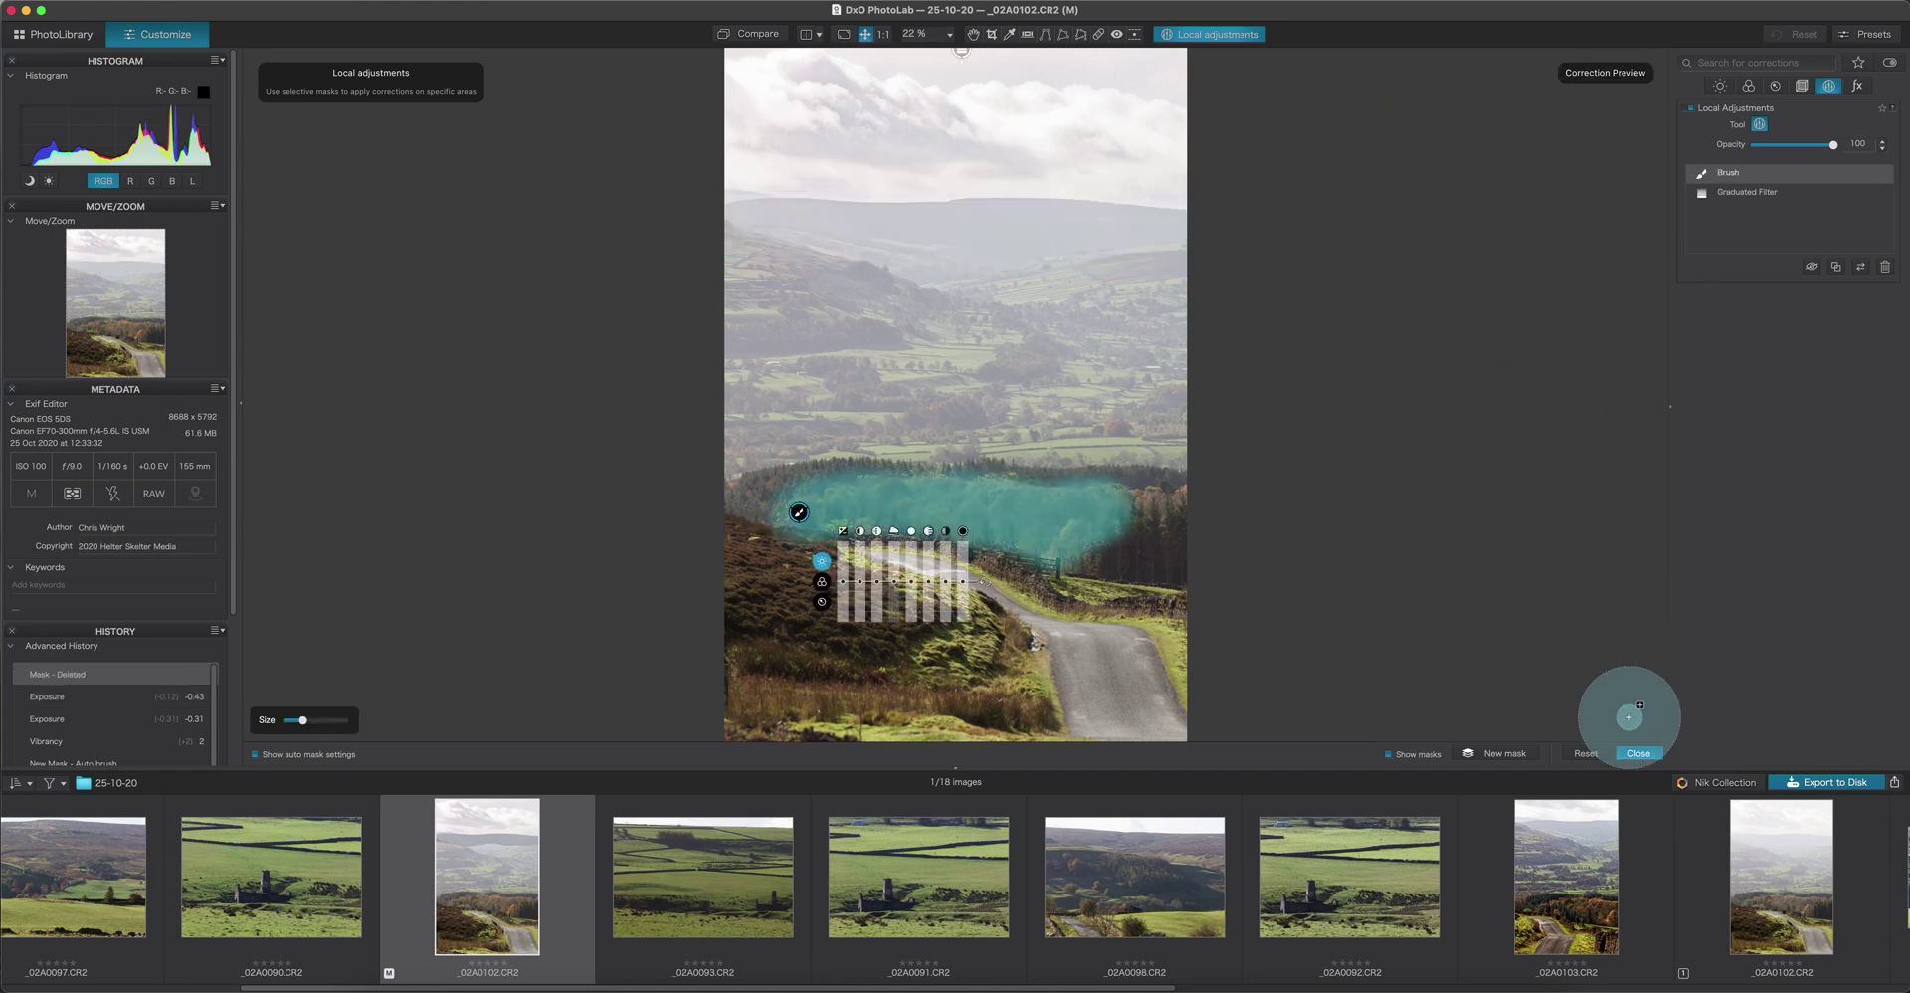
click(1640, 754)
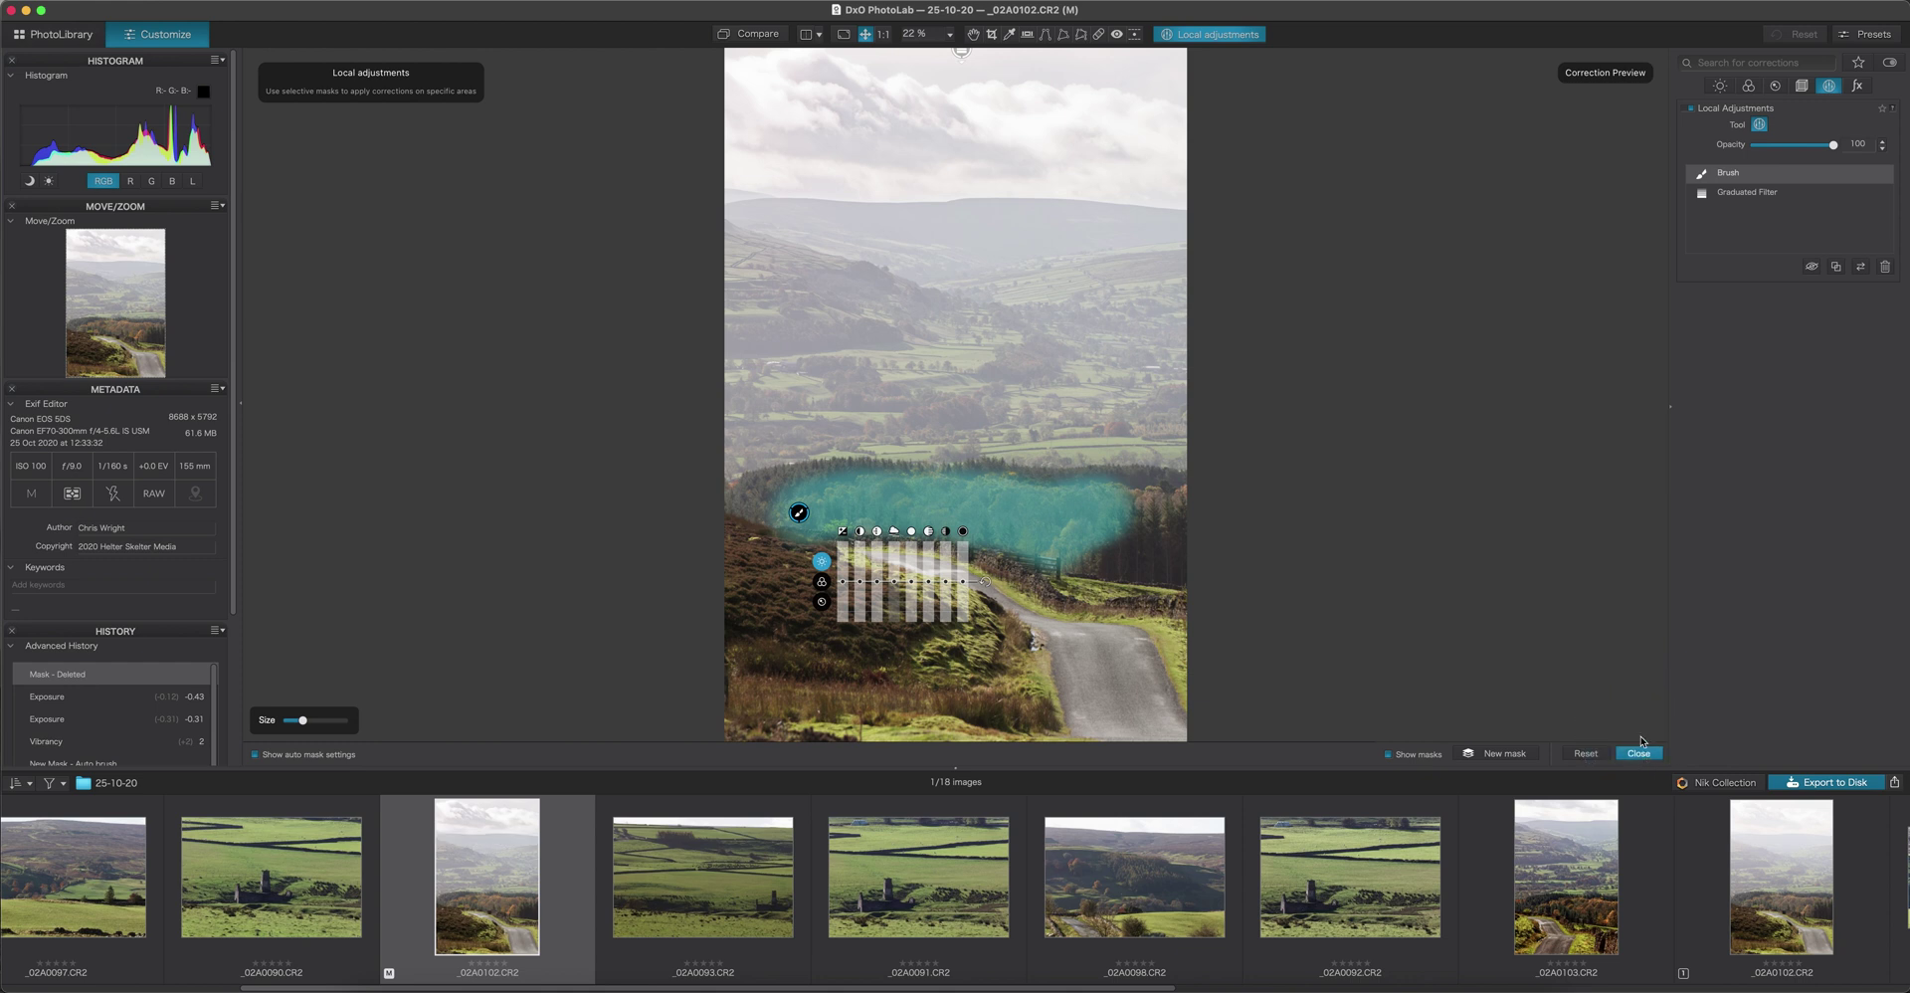
- Reopen Local adjustments and start a new mask with the Control point tool
key(l)
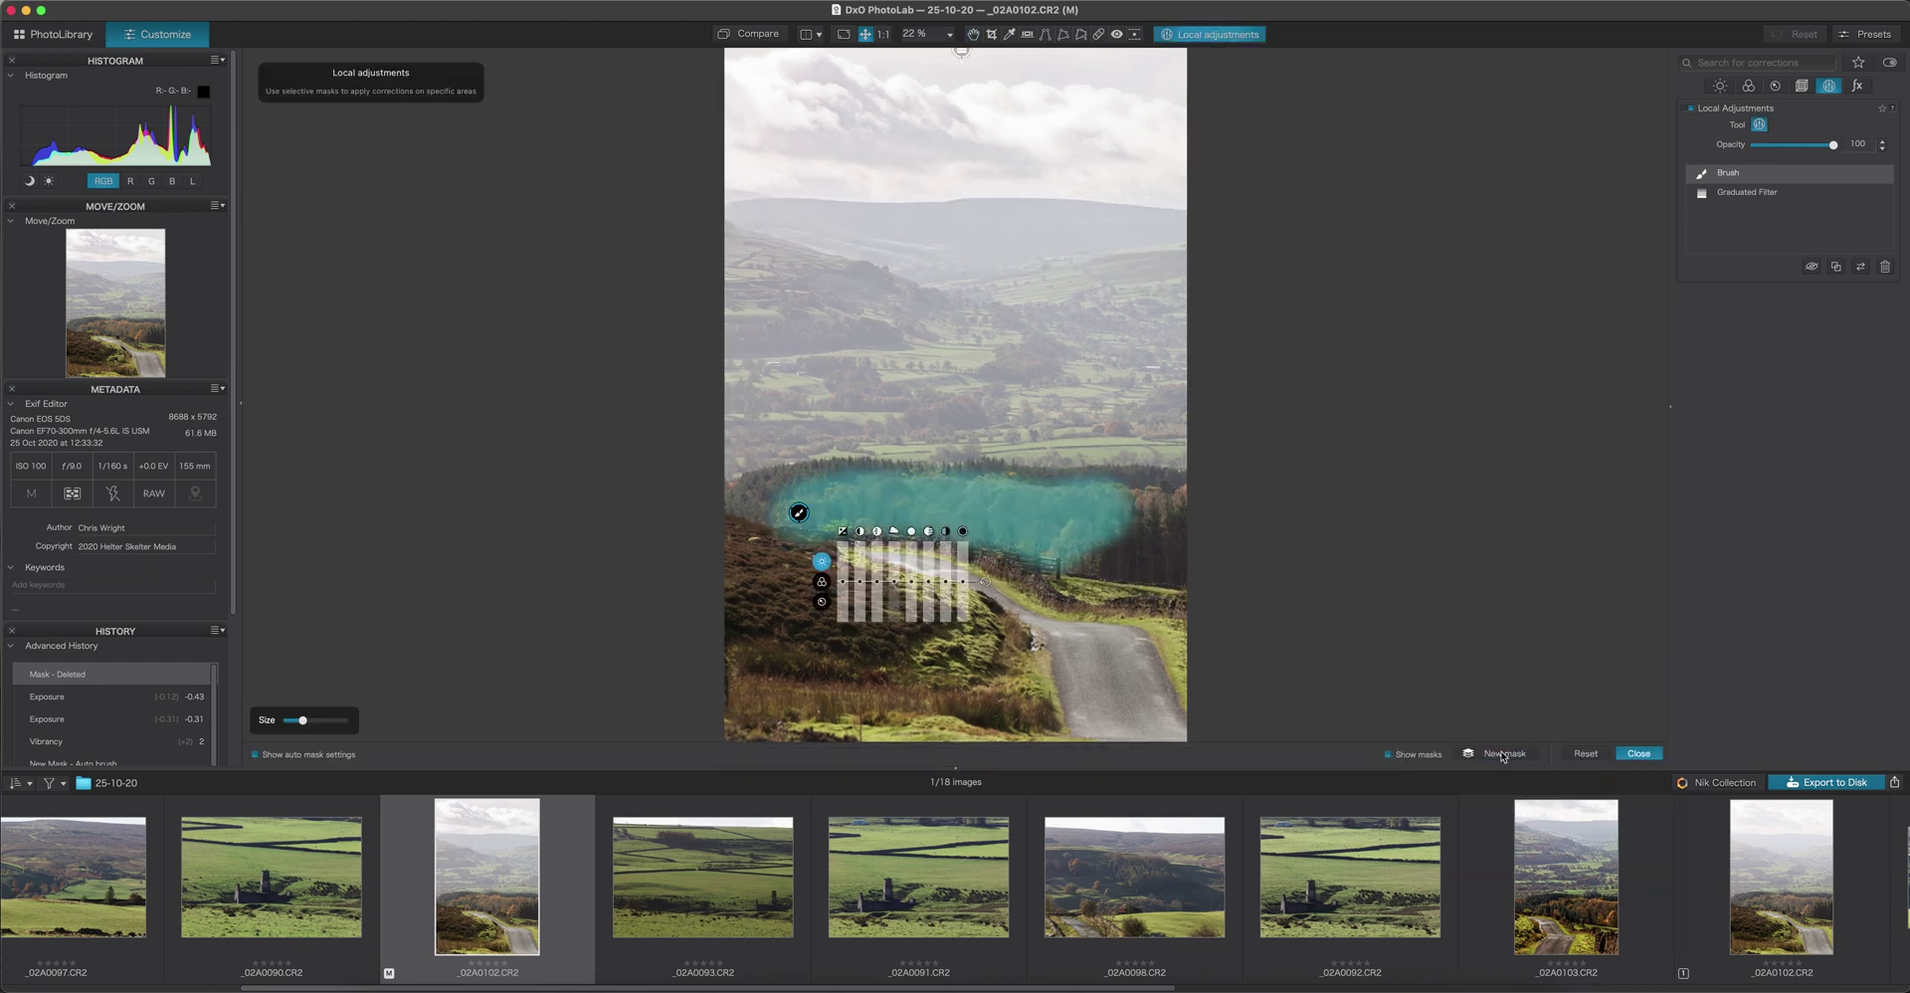
click(1503, 754)
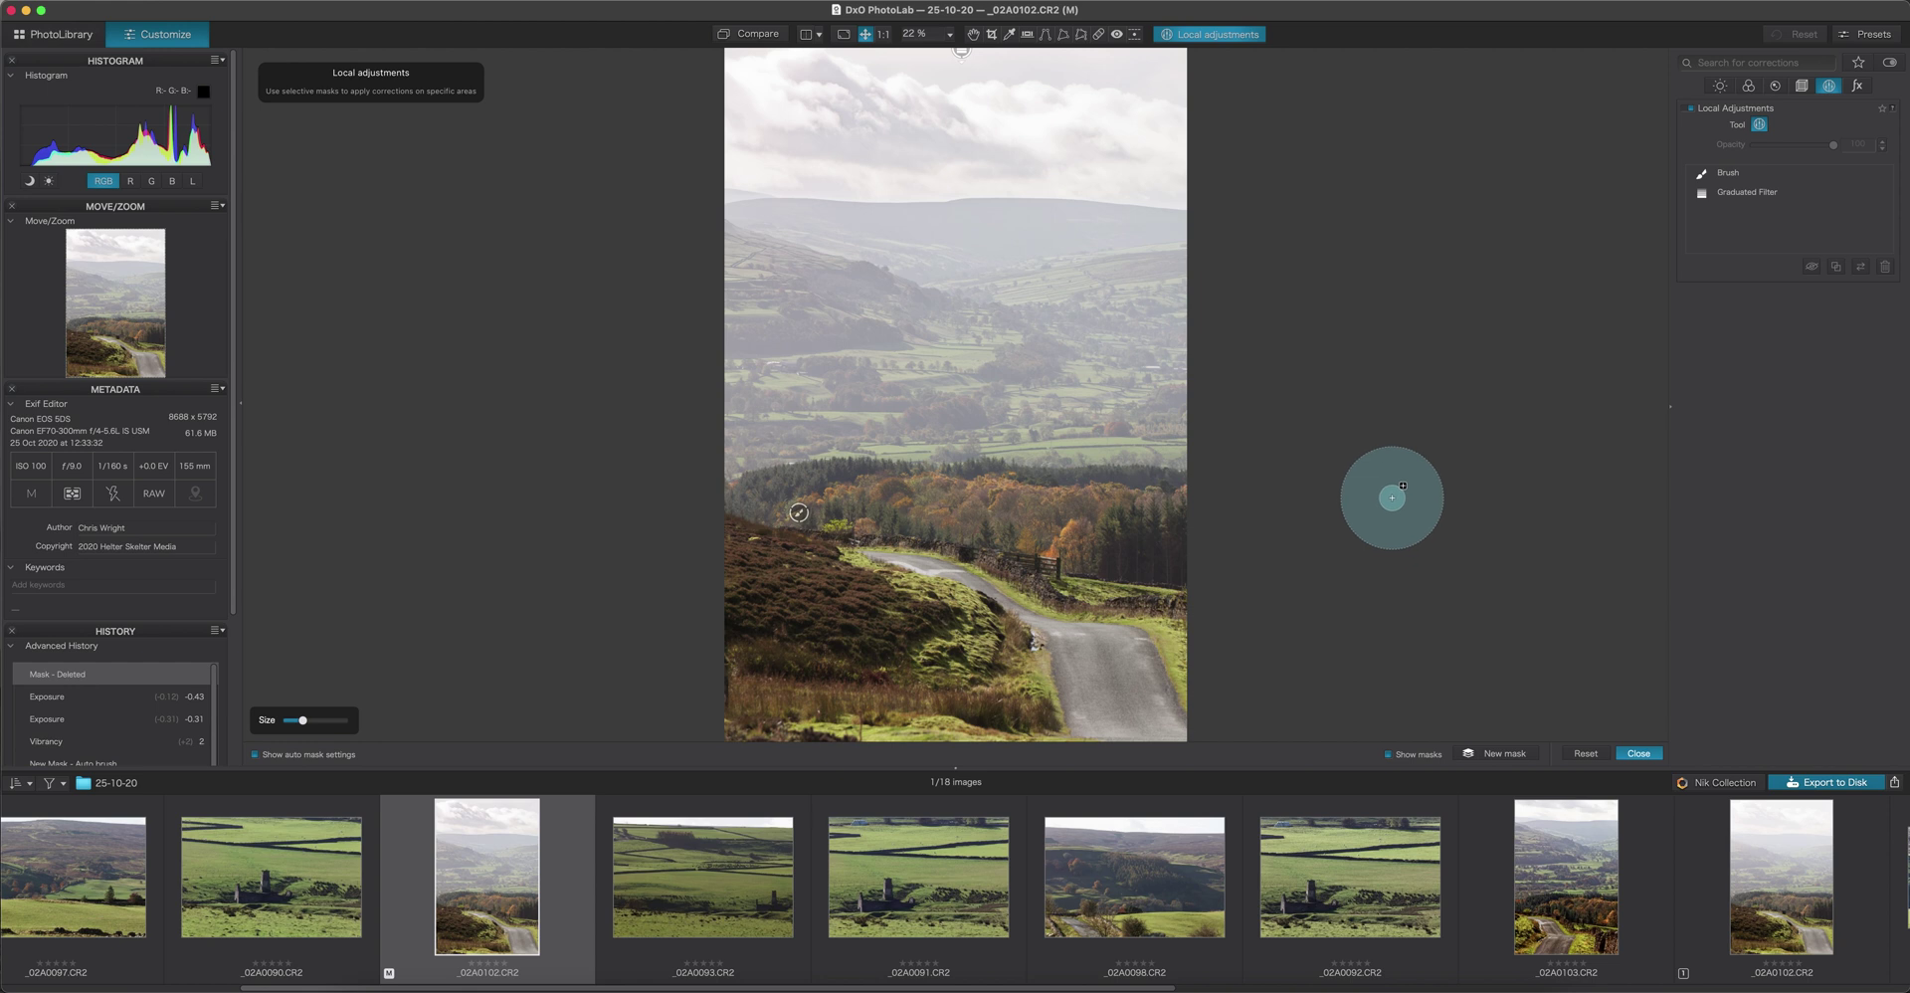
right_click(1011, 207)
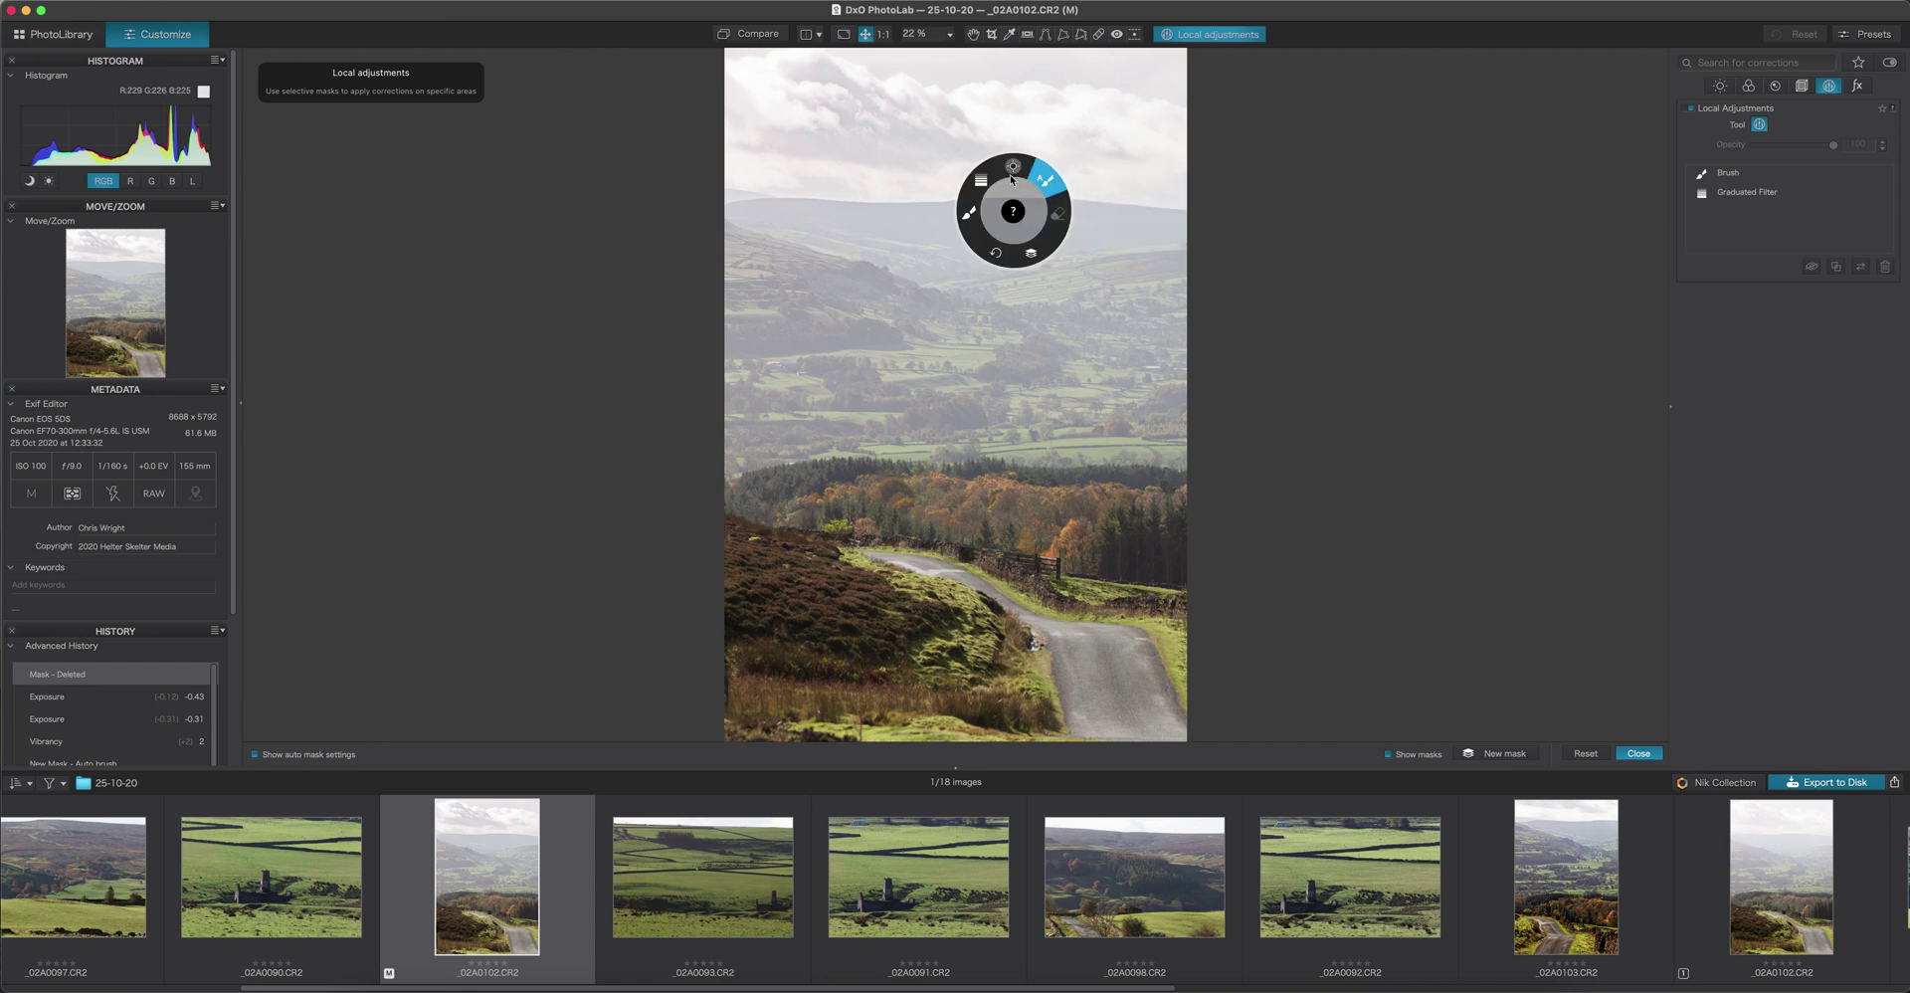
click(1013, 167)
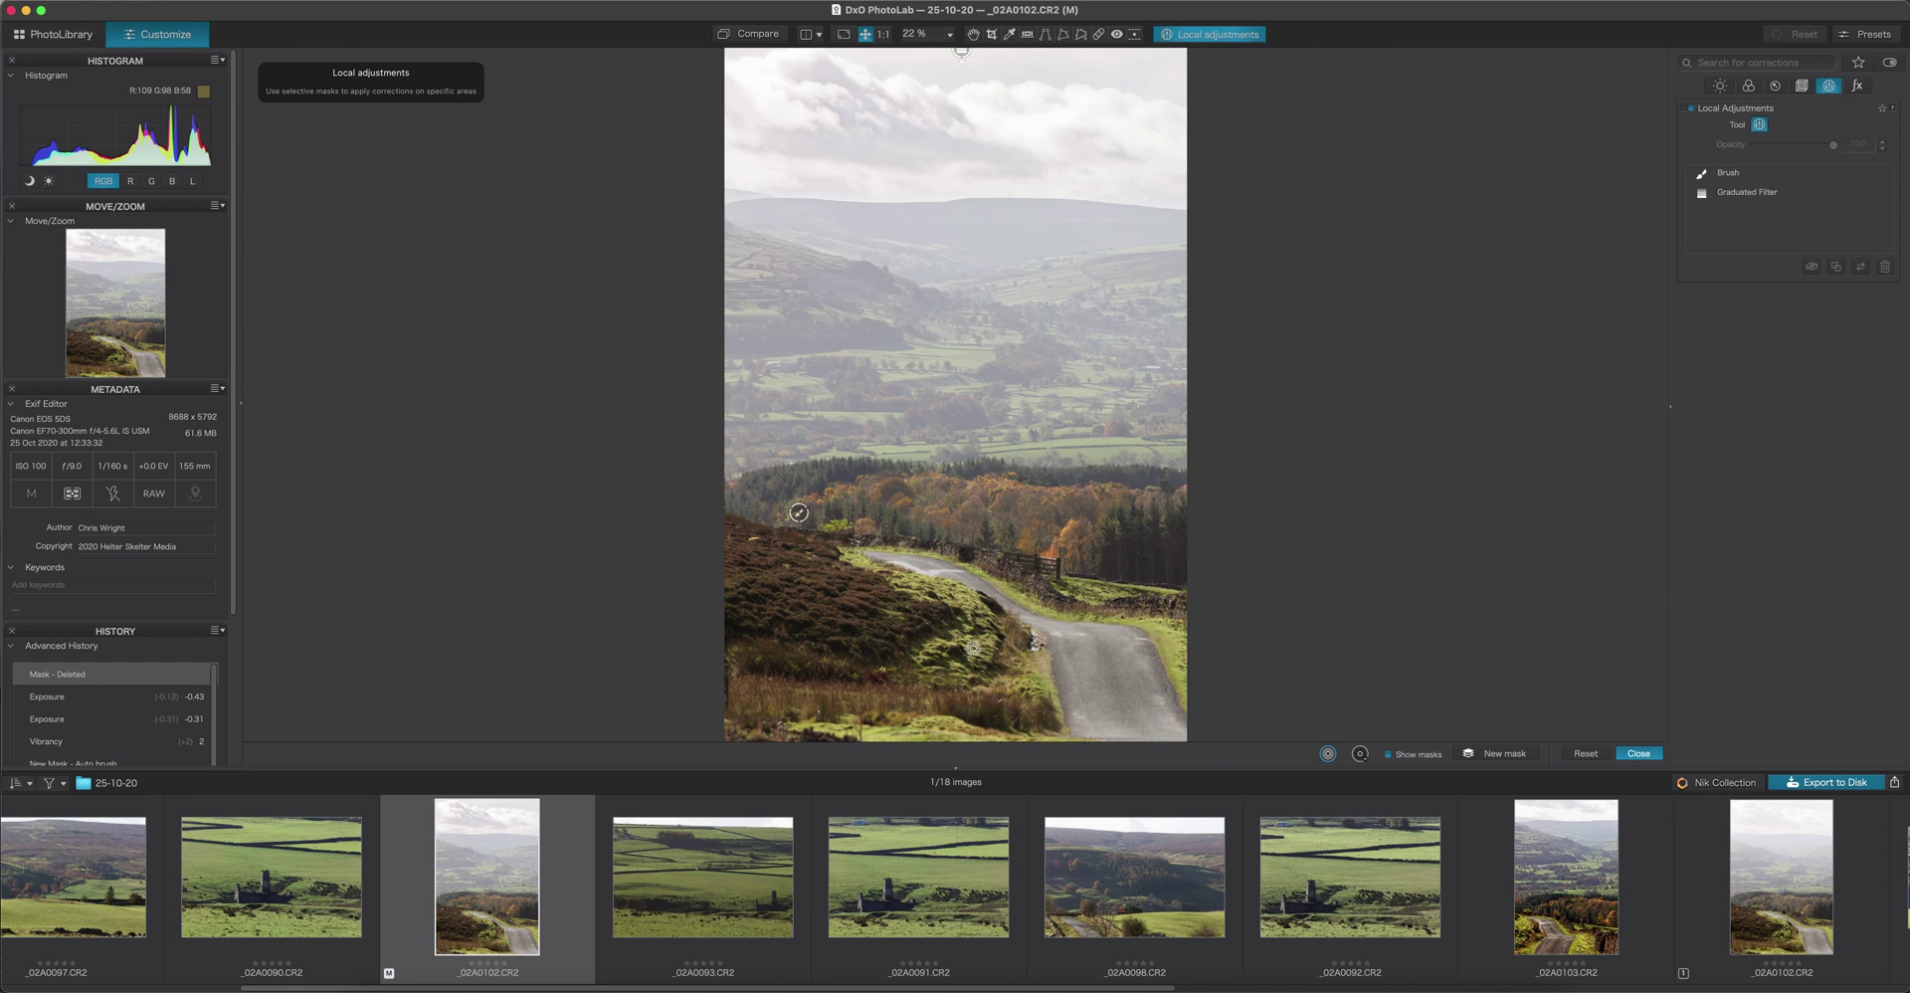
- Place a control point on the grassy slope beside the road and preview its affected area
click(973, 646)
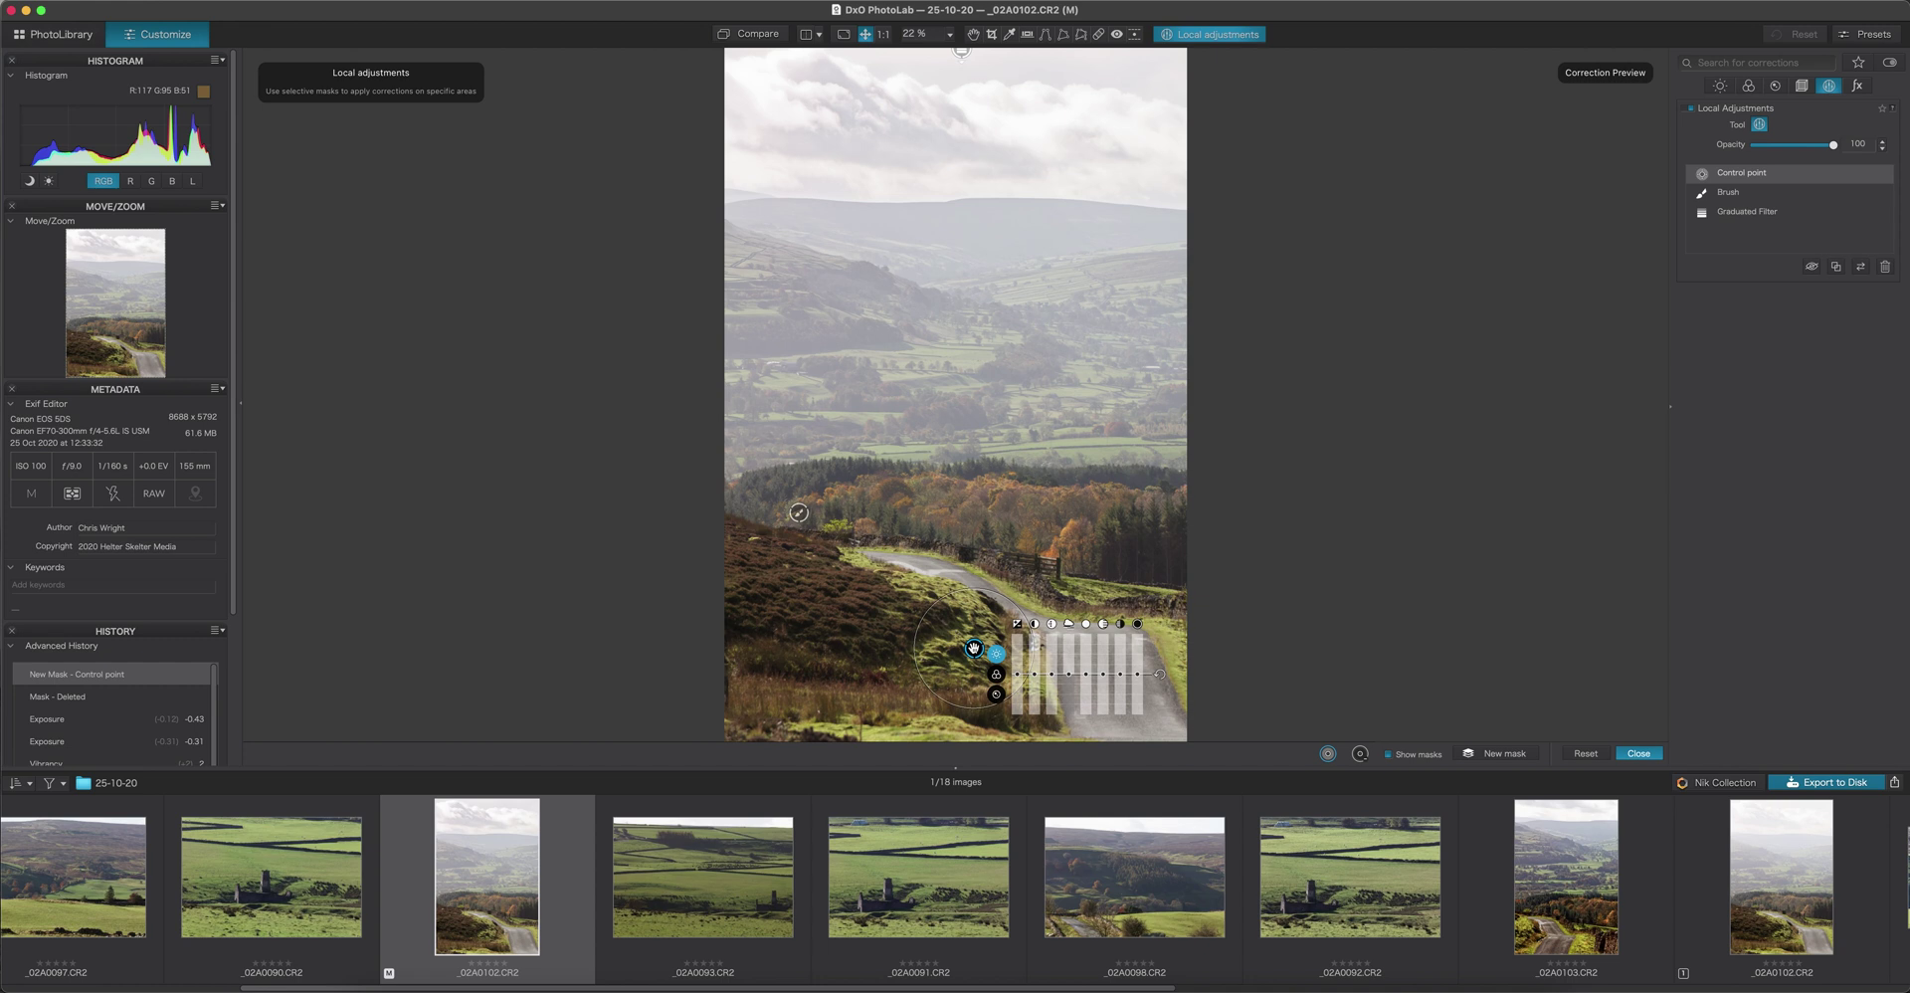
key(m)
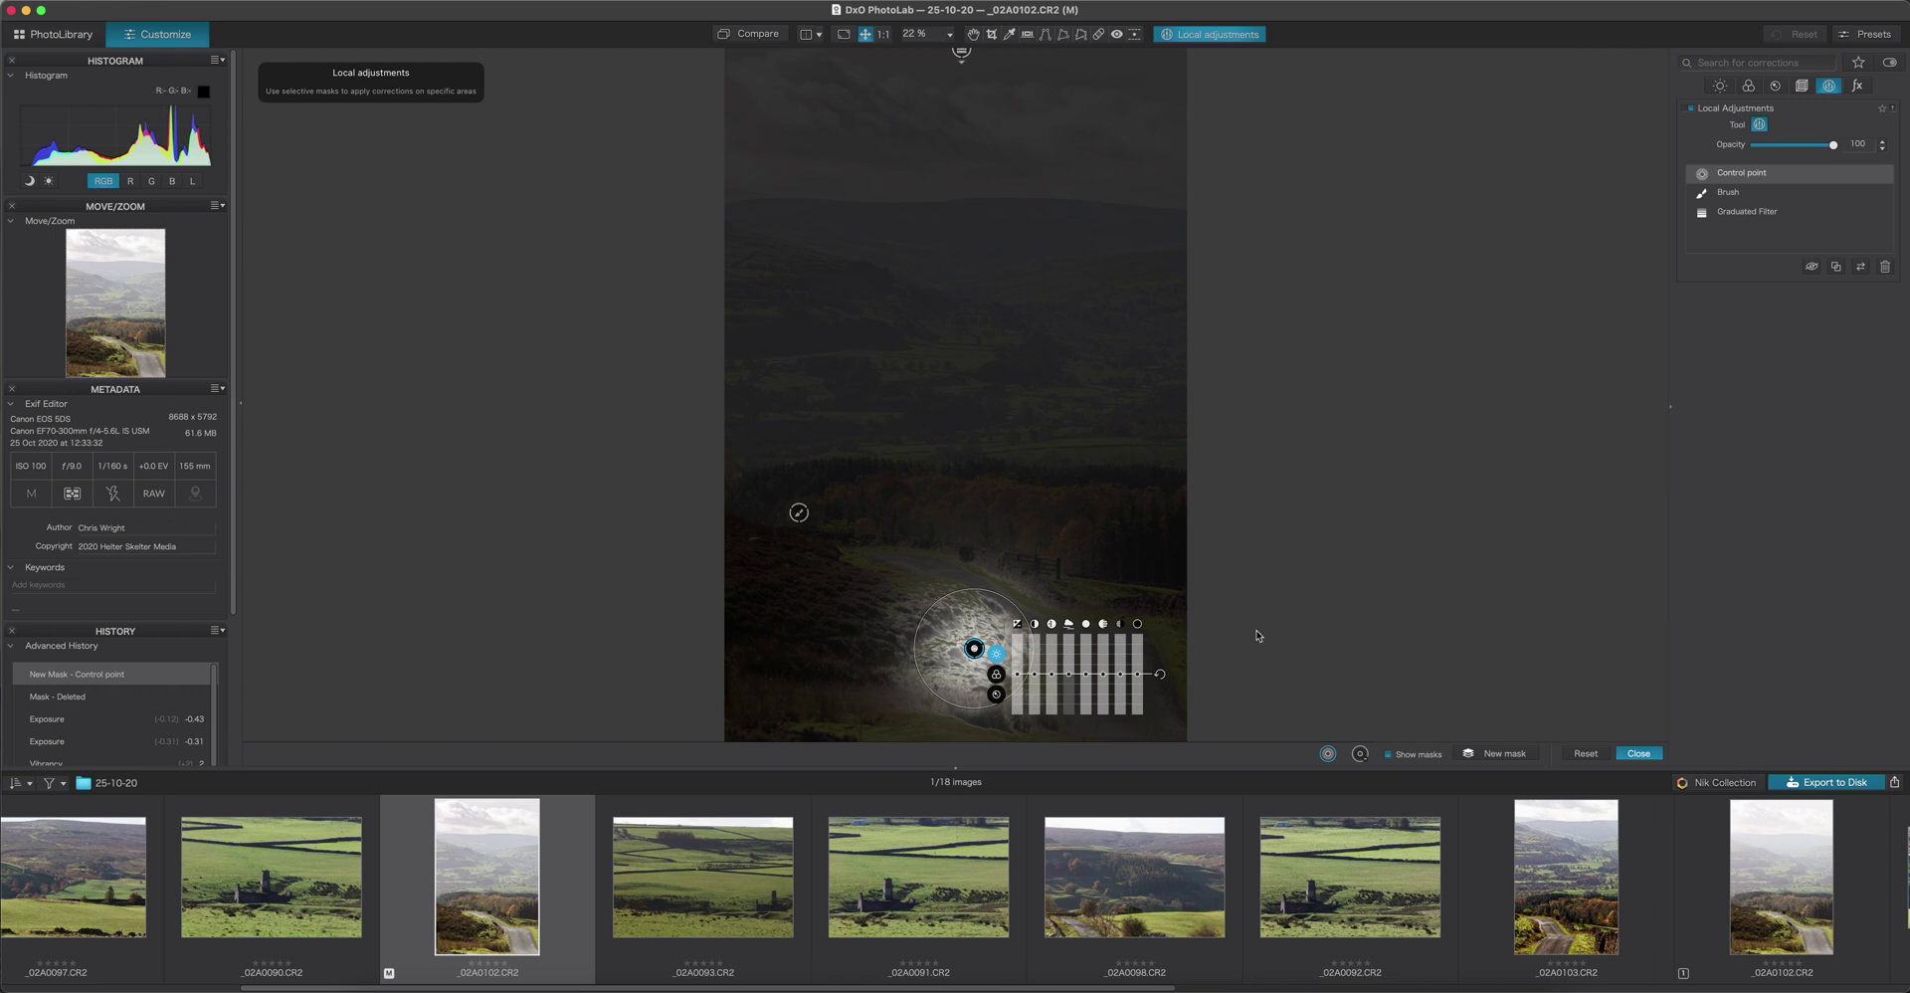
click(1390, 755)
- Raise the slope control point's exposure to 2.56, then delete the point and its mask
drag(1016, 671, 1017, 663)
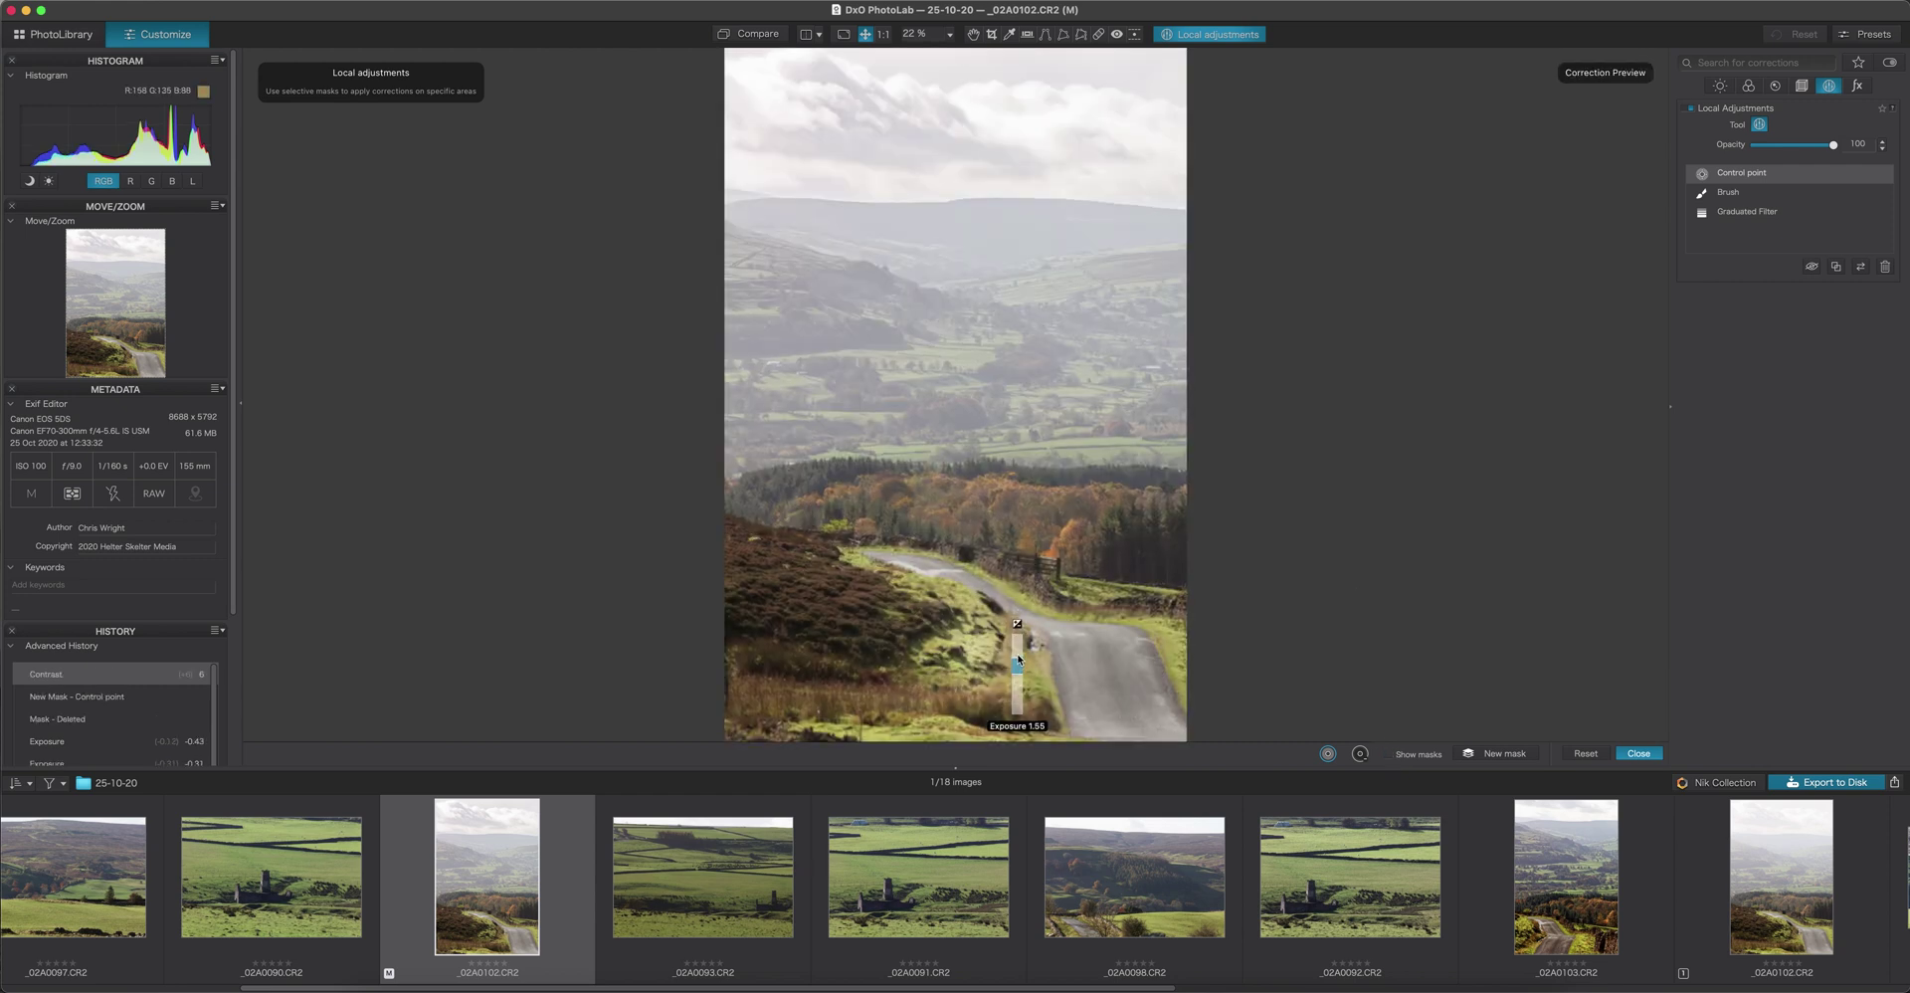
mouse_move(1016, 661)
mouse_down()
mouse_move(1015, 643)
mouse_move(1014, 683)
mouse_up()
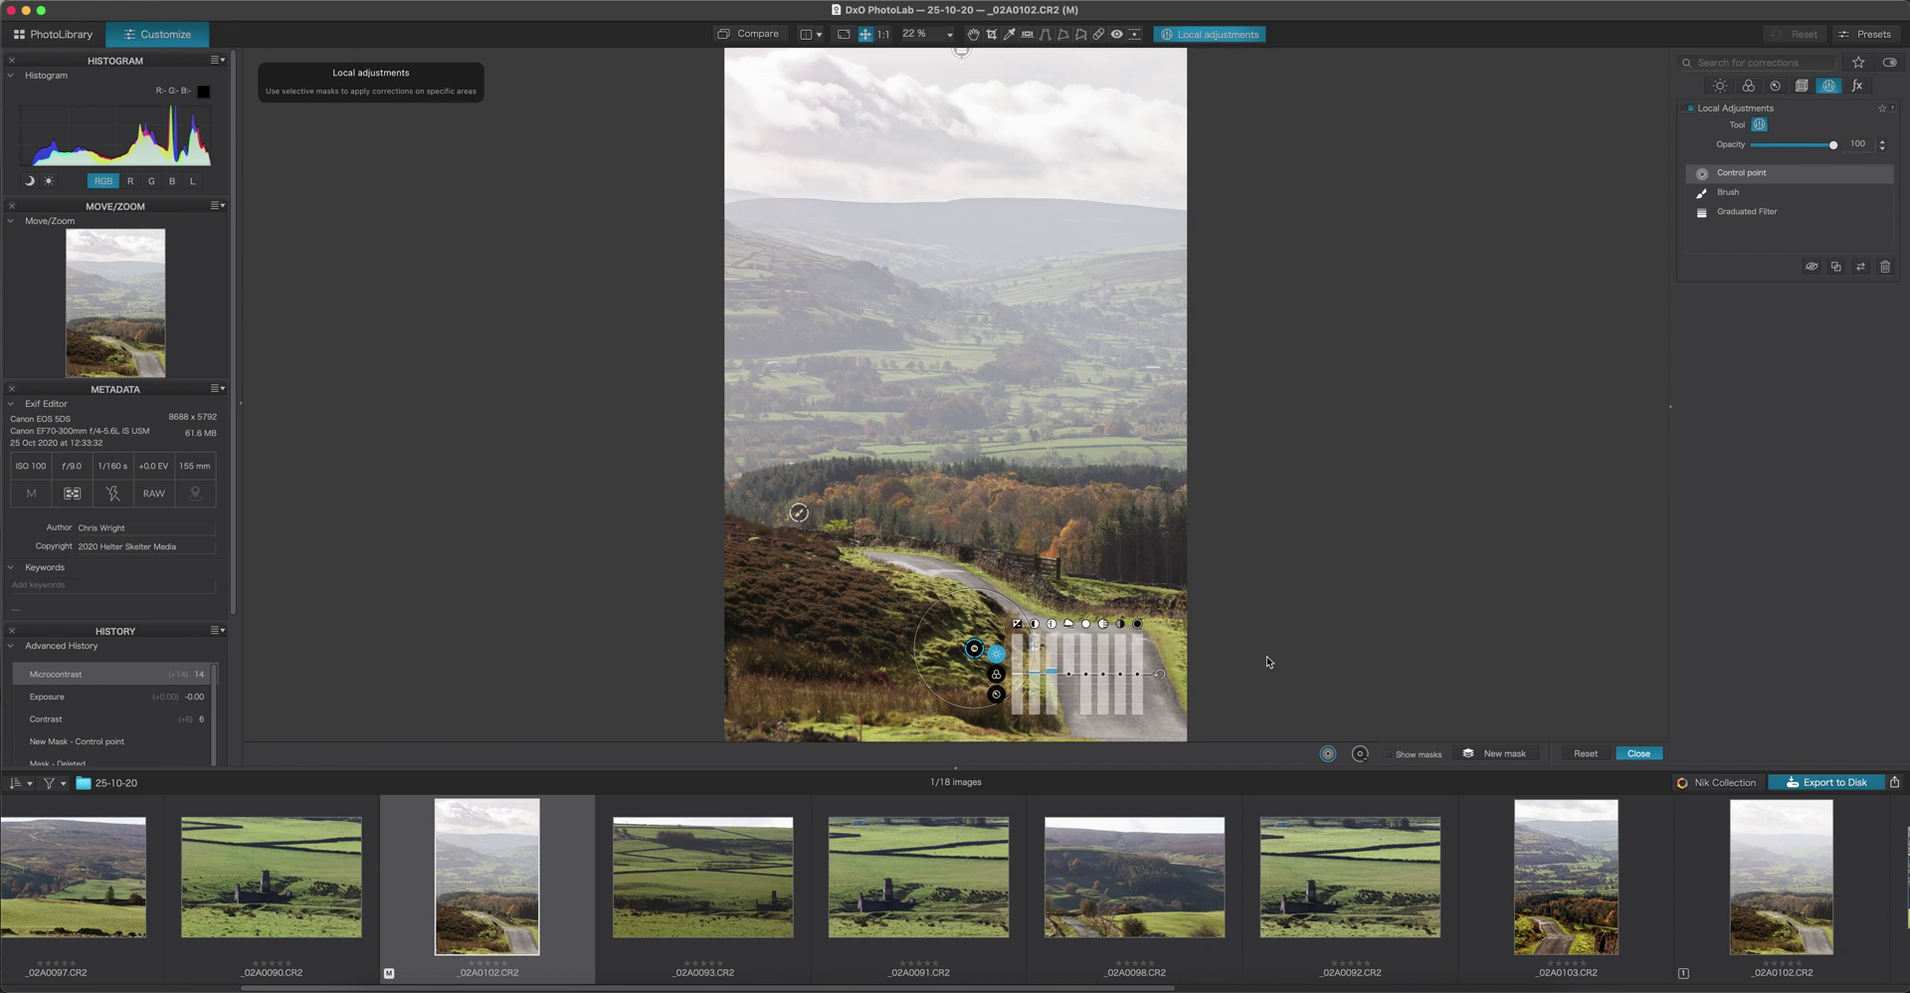
key(Delete)
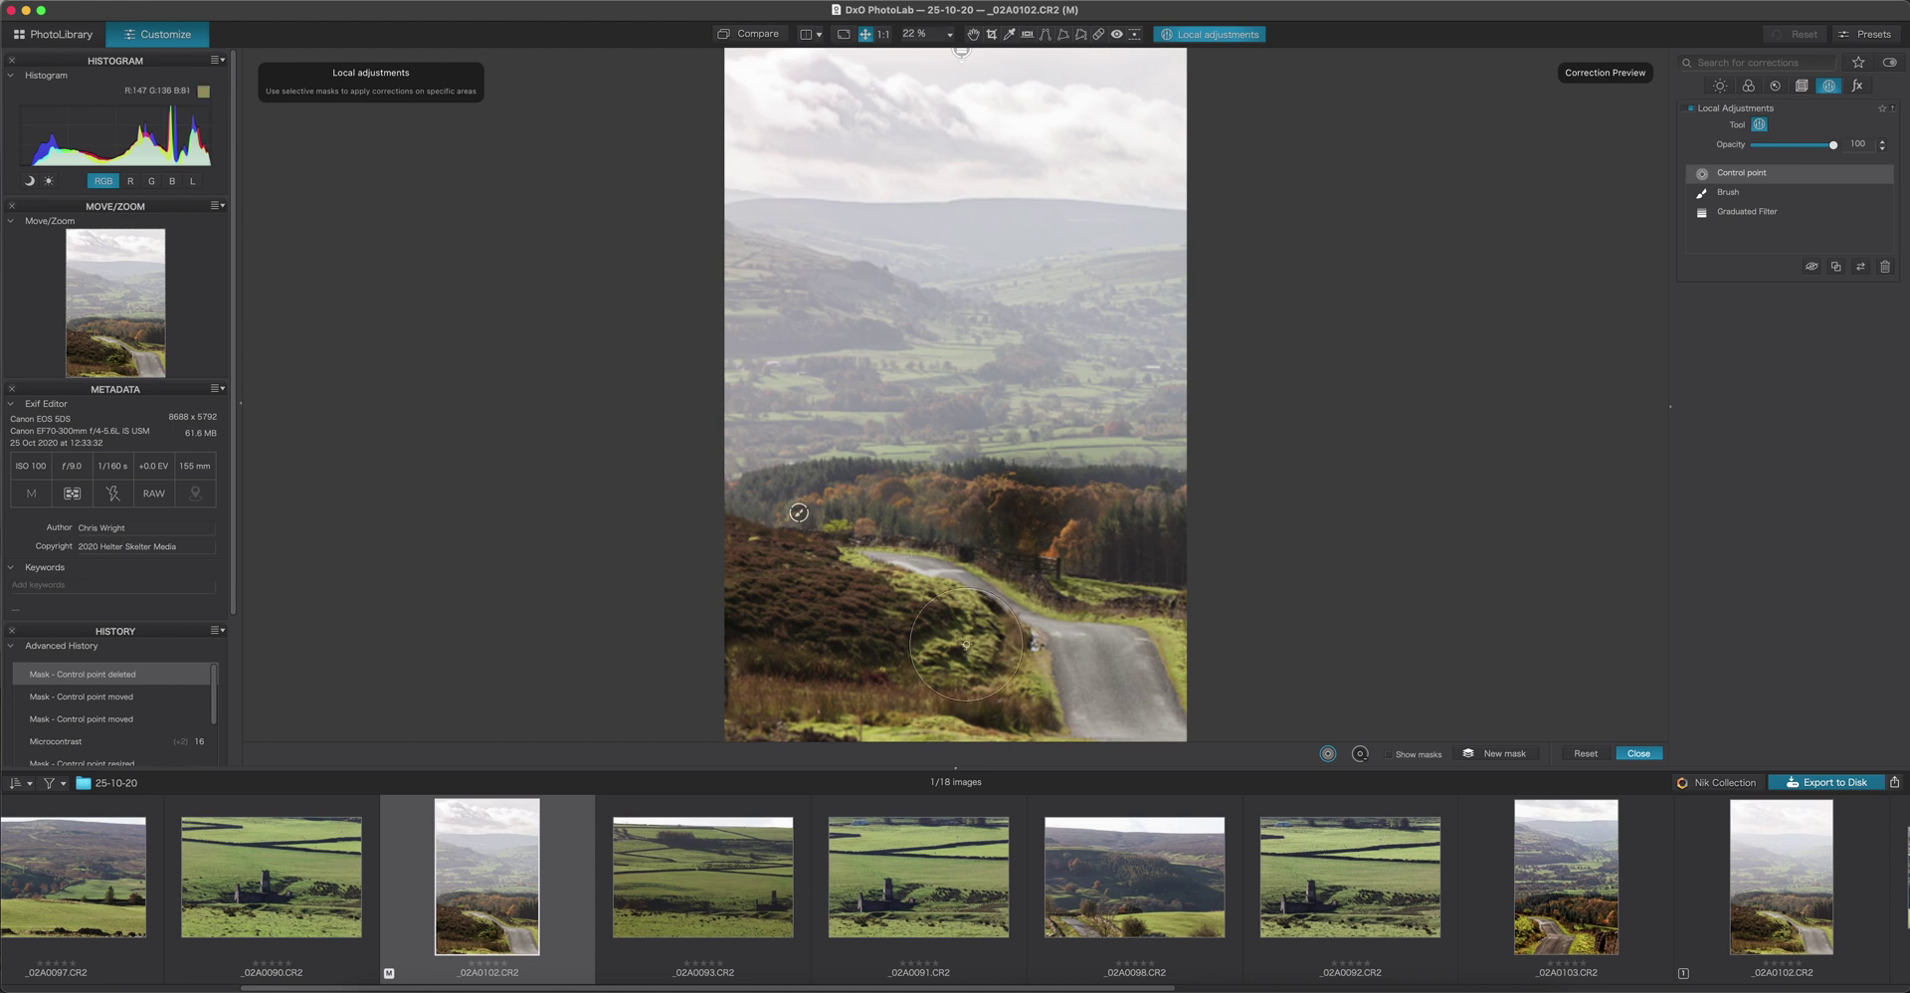
key(BackSpace)
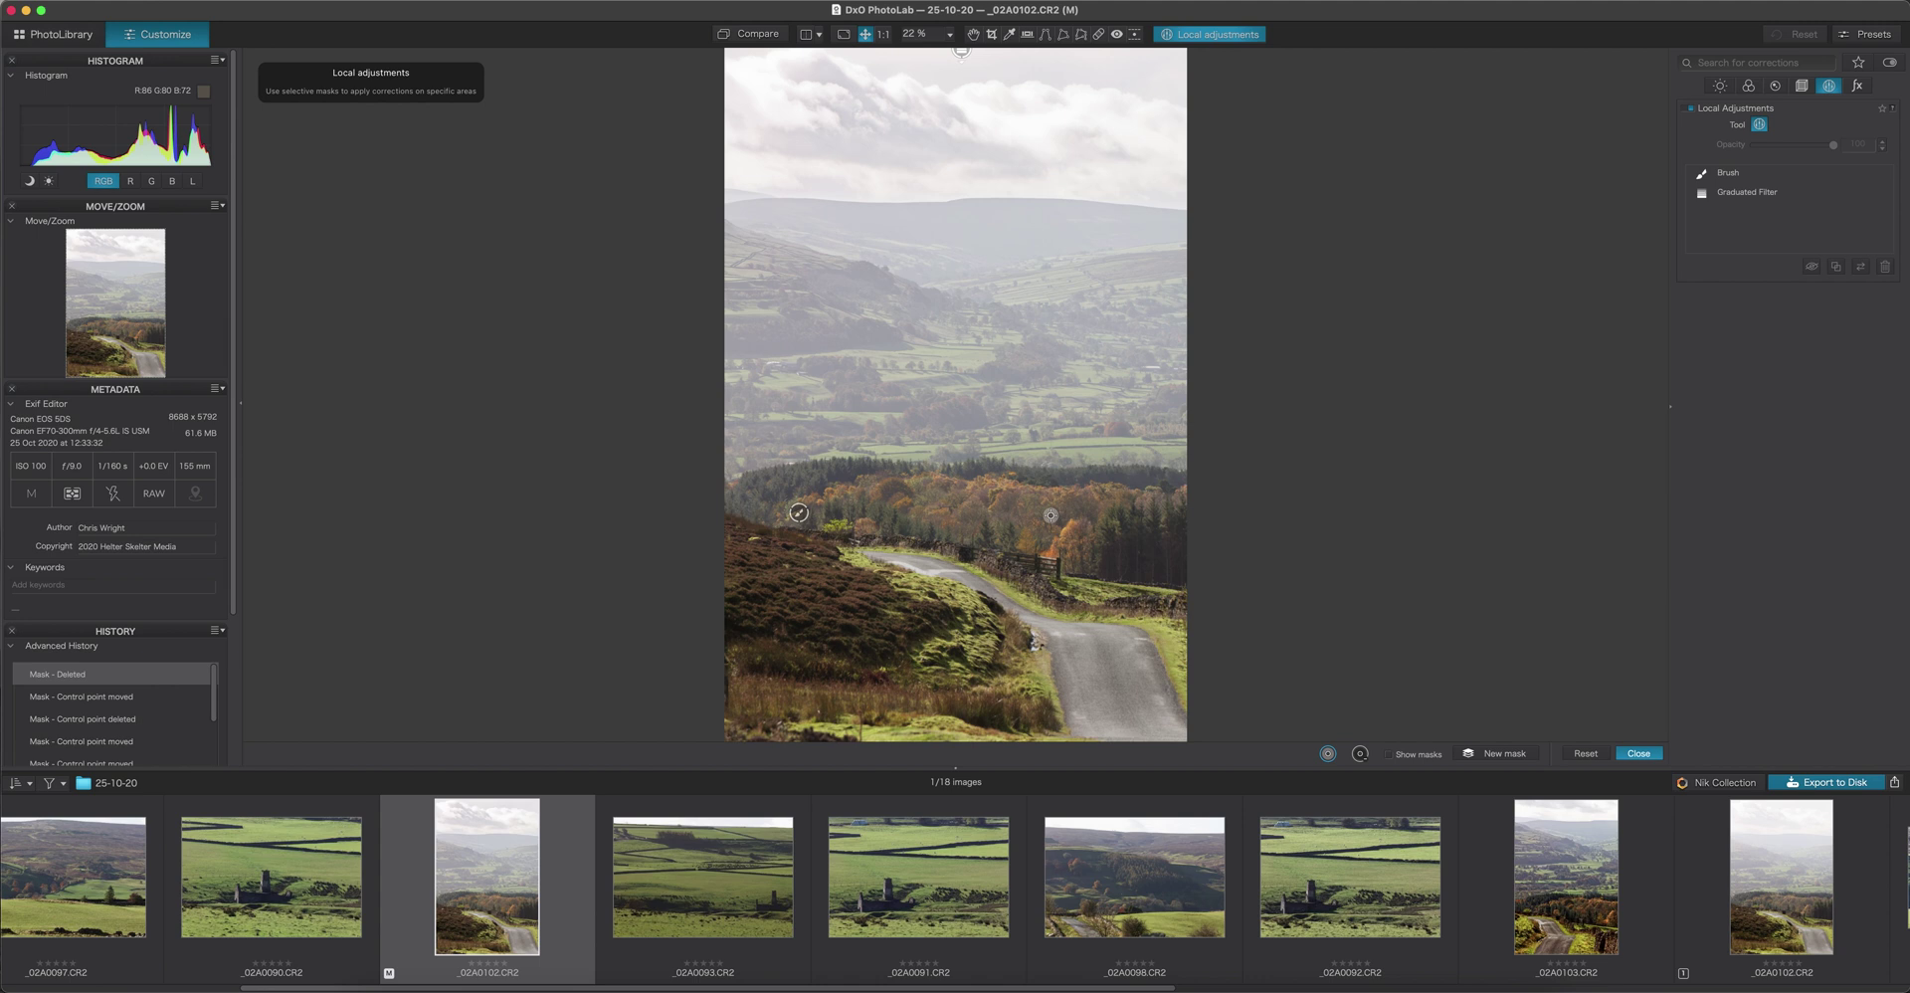
- Add a slightly enlarged control point on the autumn trees at exposure -0.41, then close local adjustments
click(1050, 515)
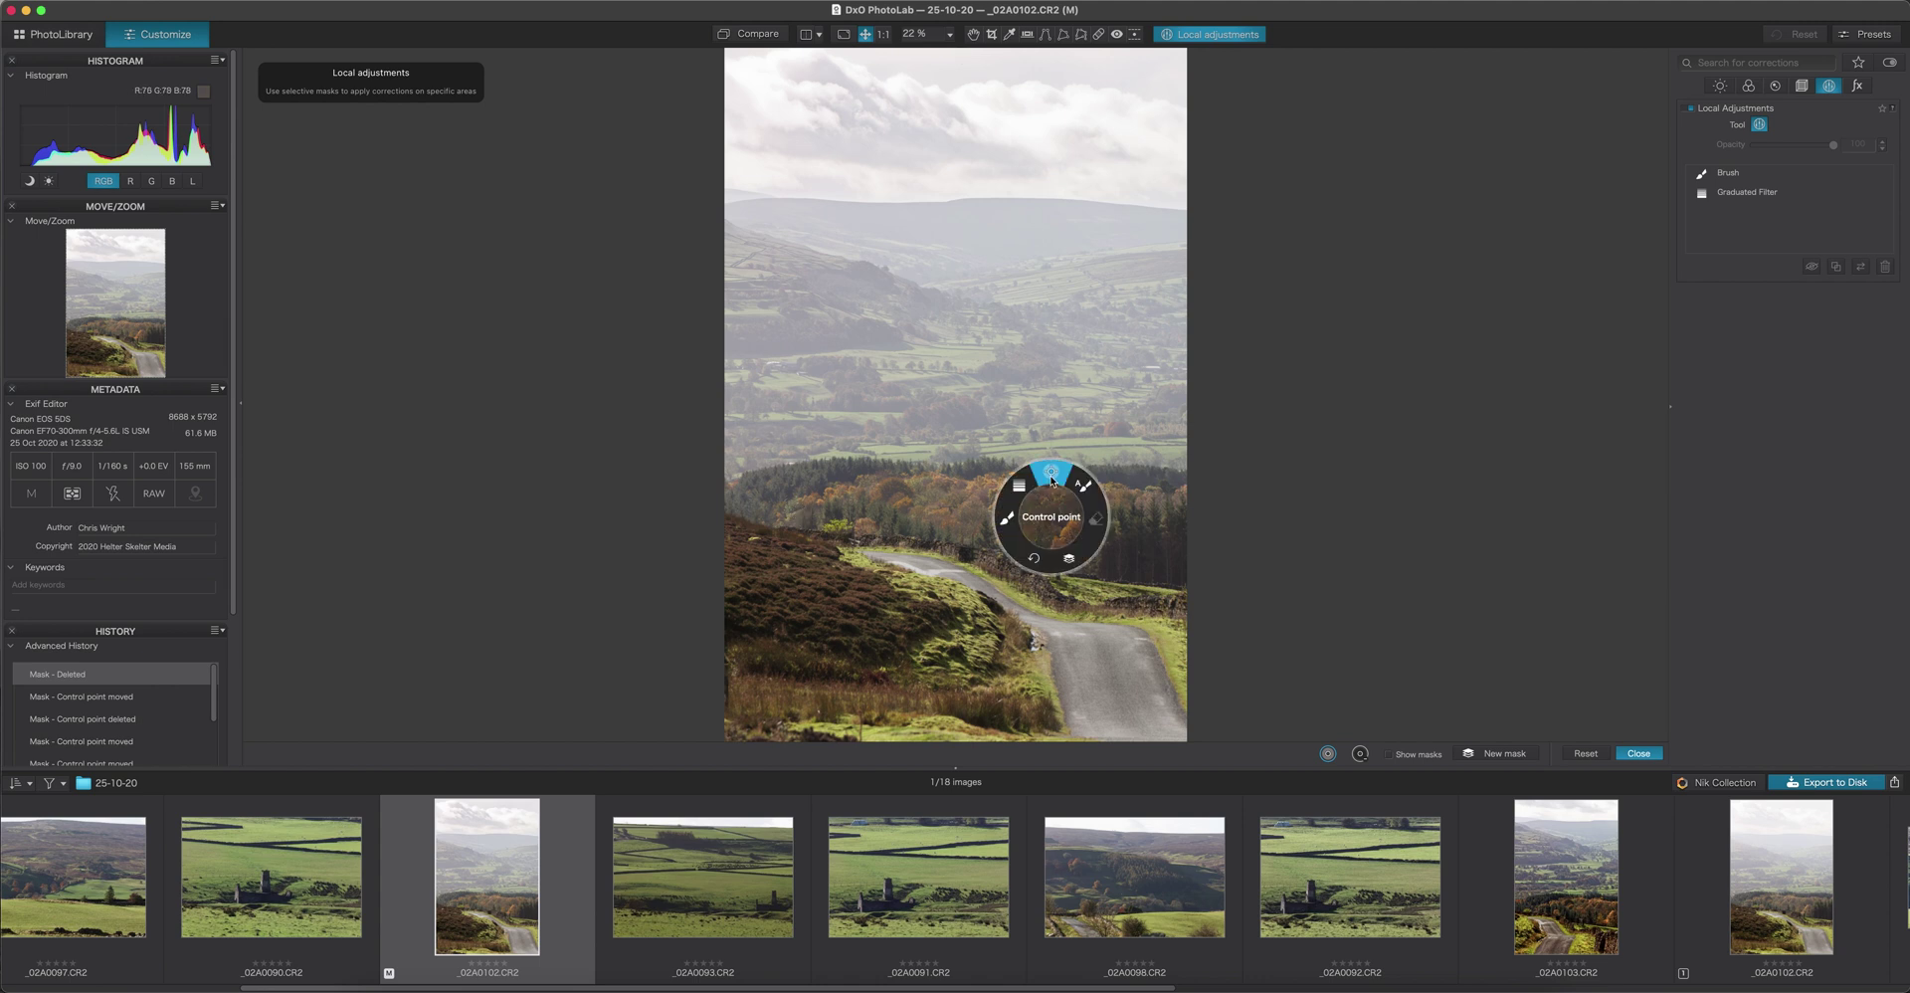
key(super+z)
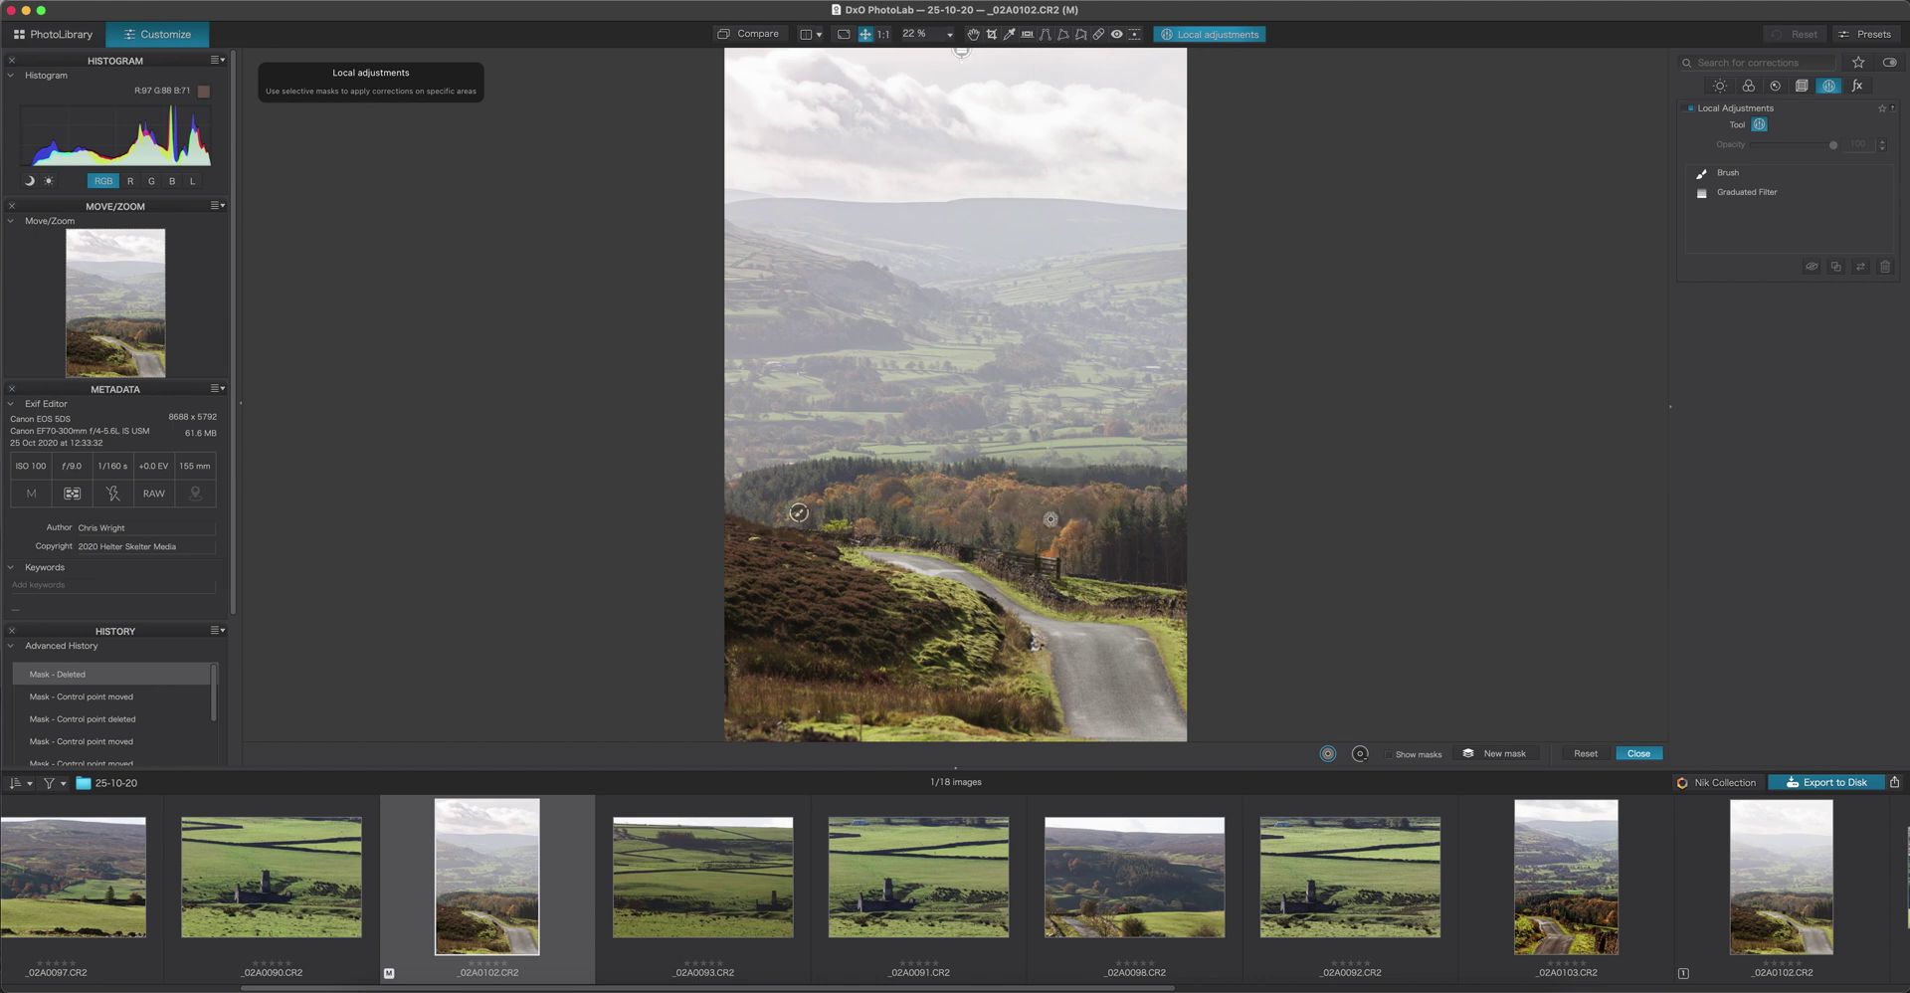
click(1050, 518)
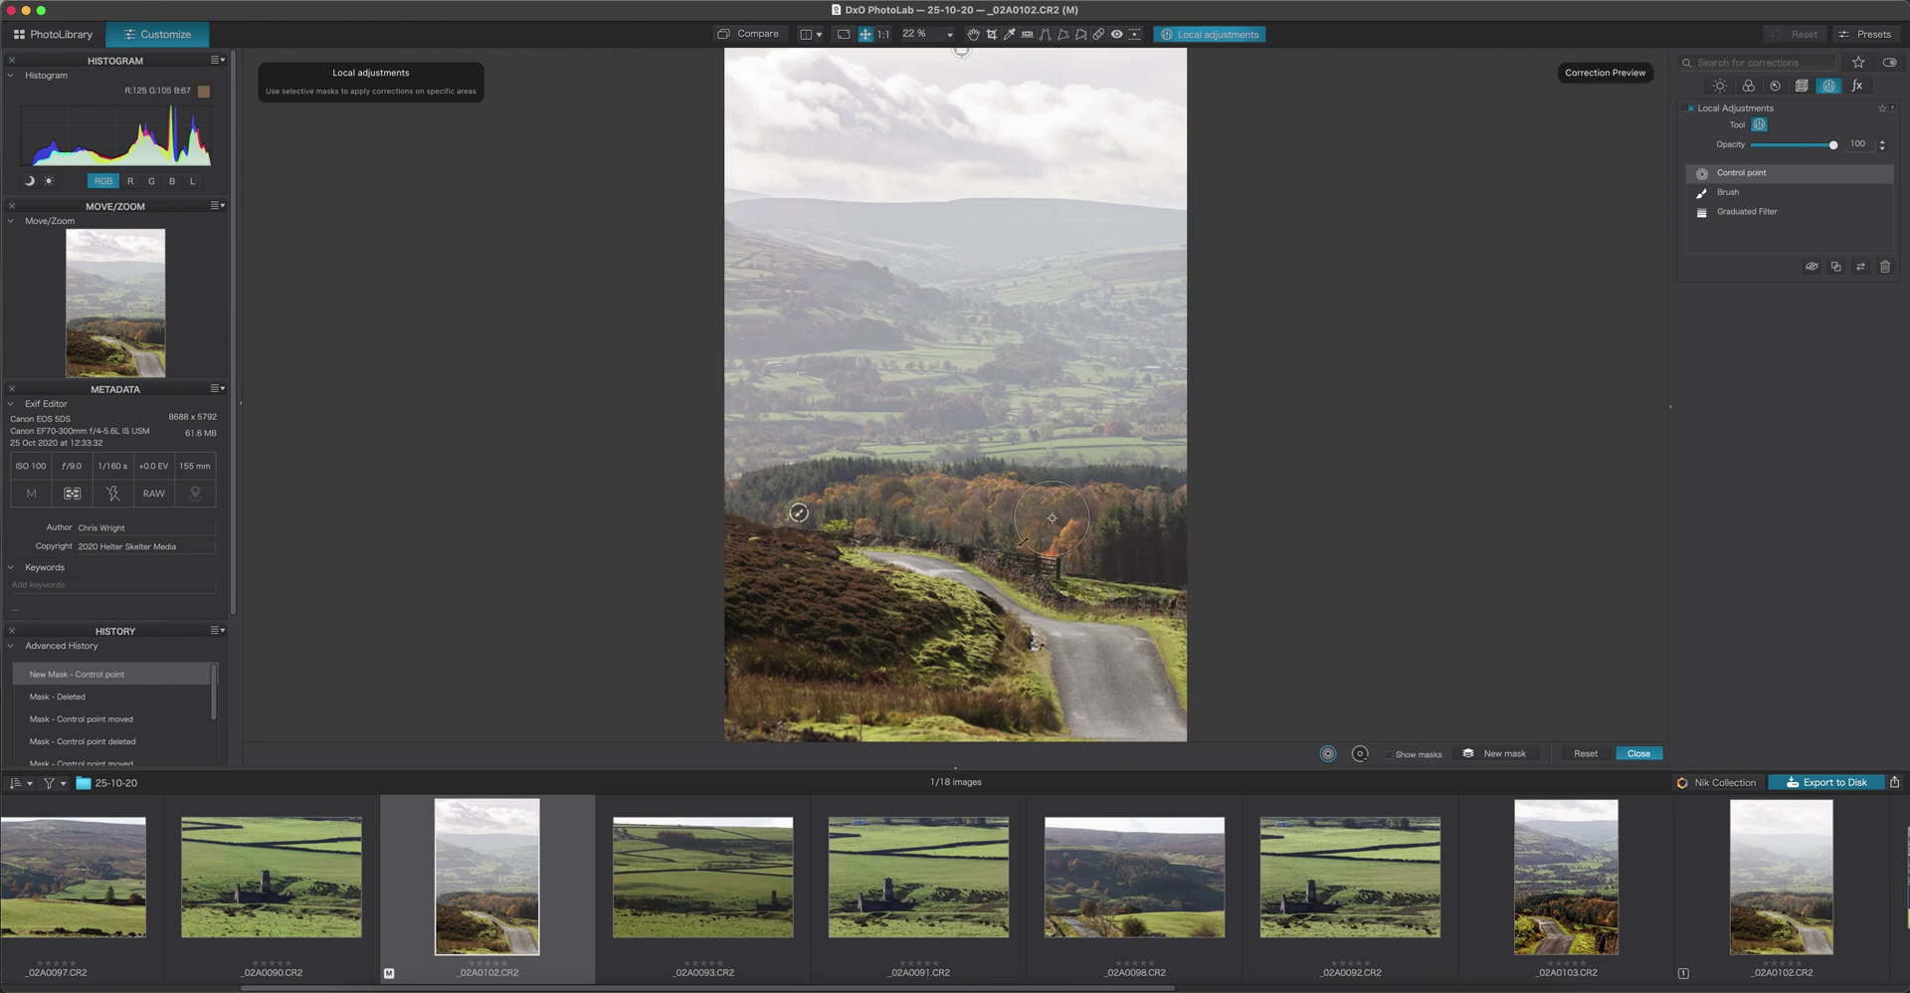
drag(1022, 540, 1020, 543)
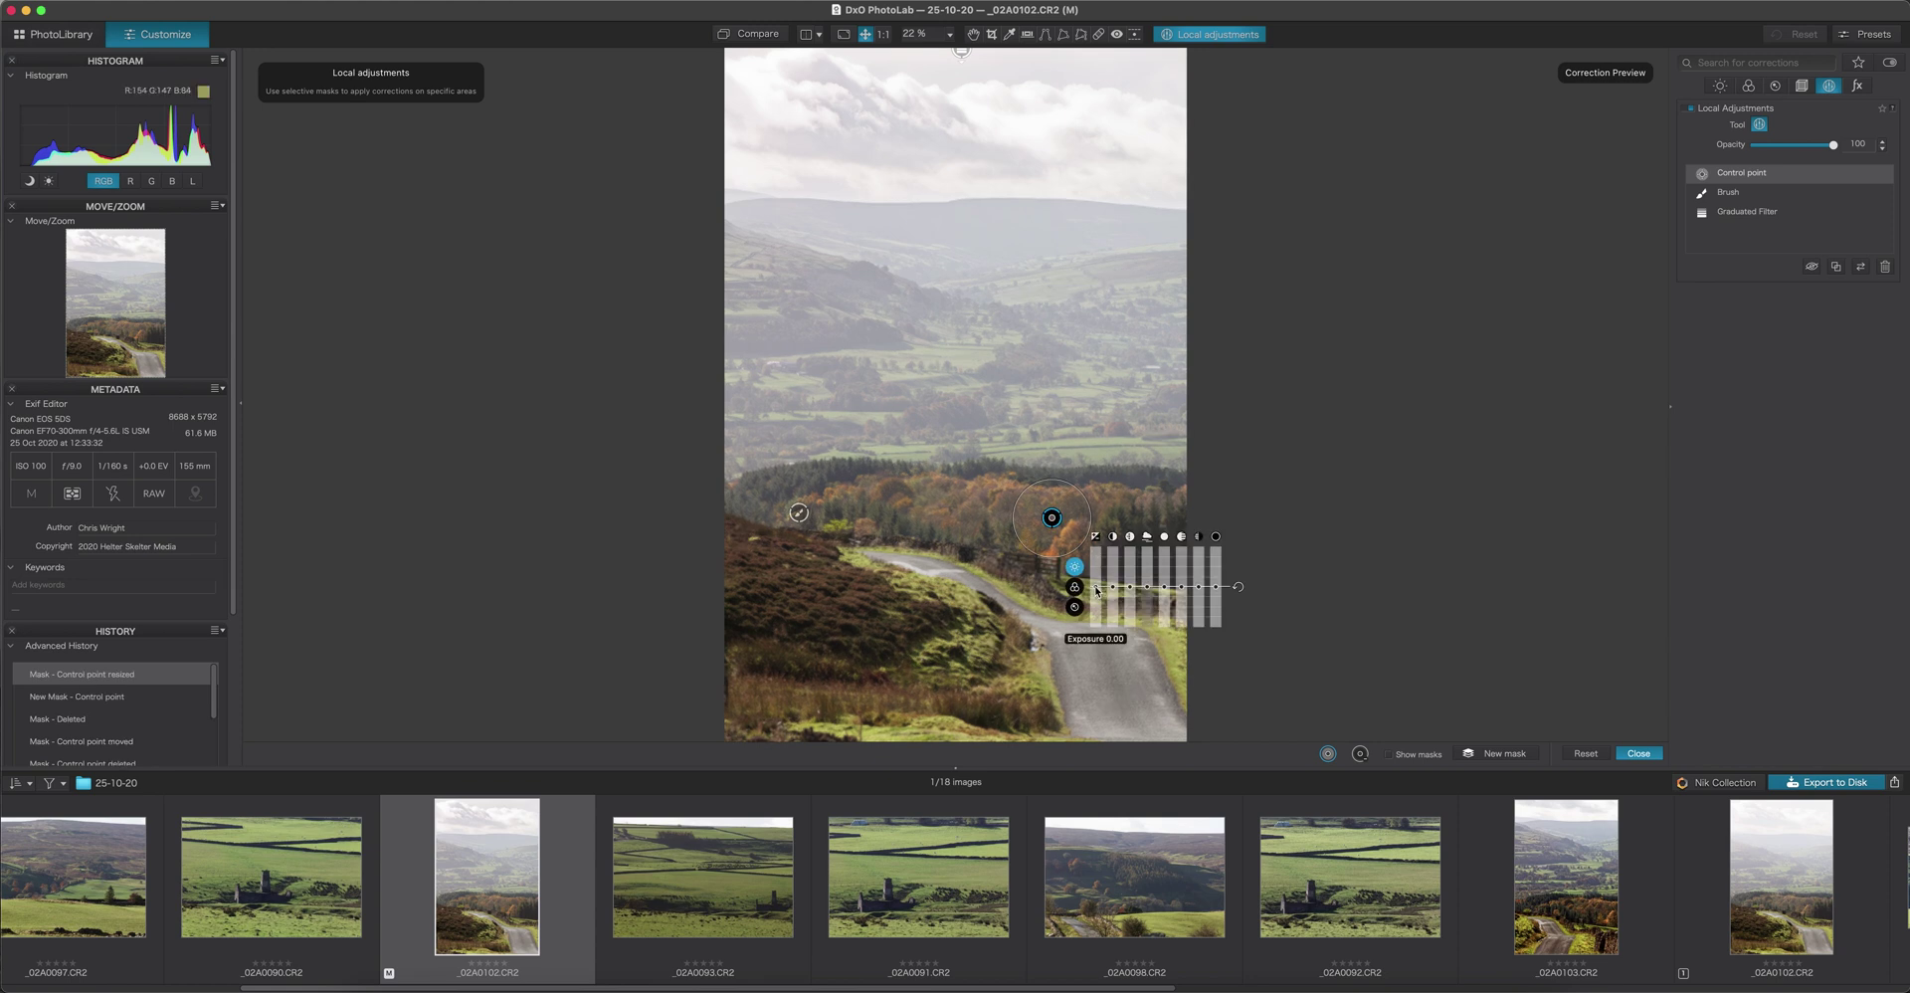
drag(1098, 589, 1095, 595)
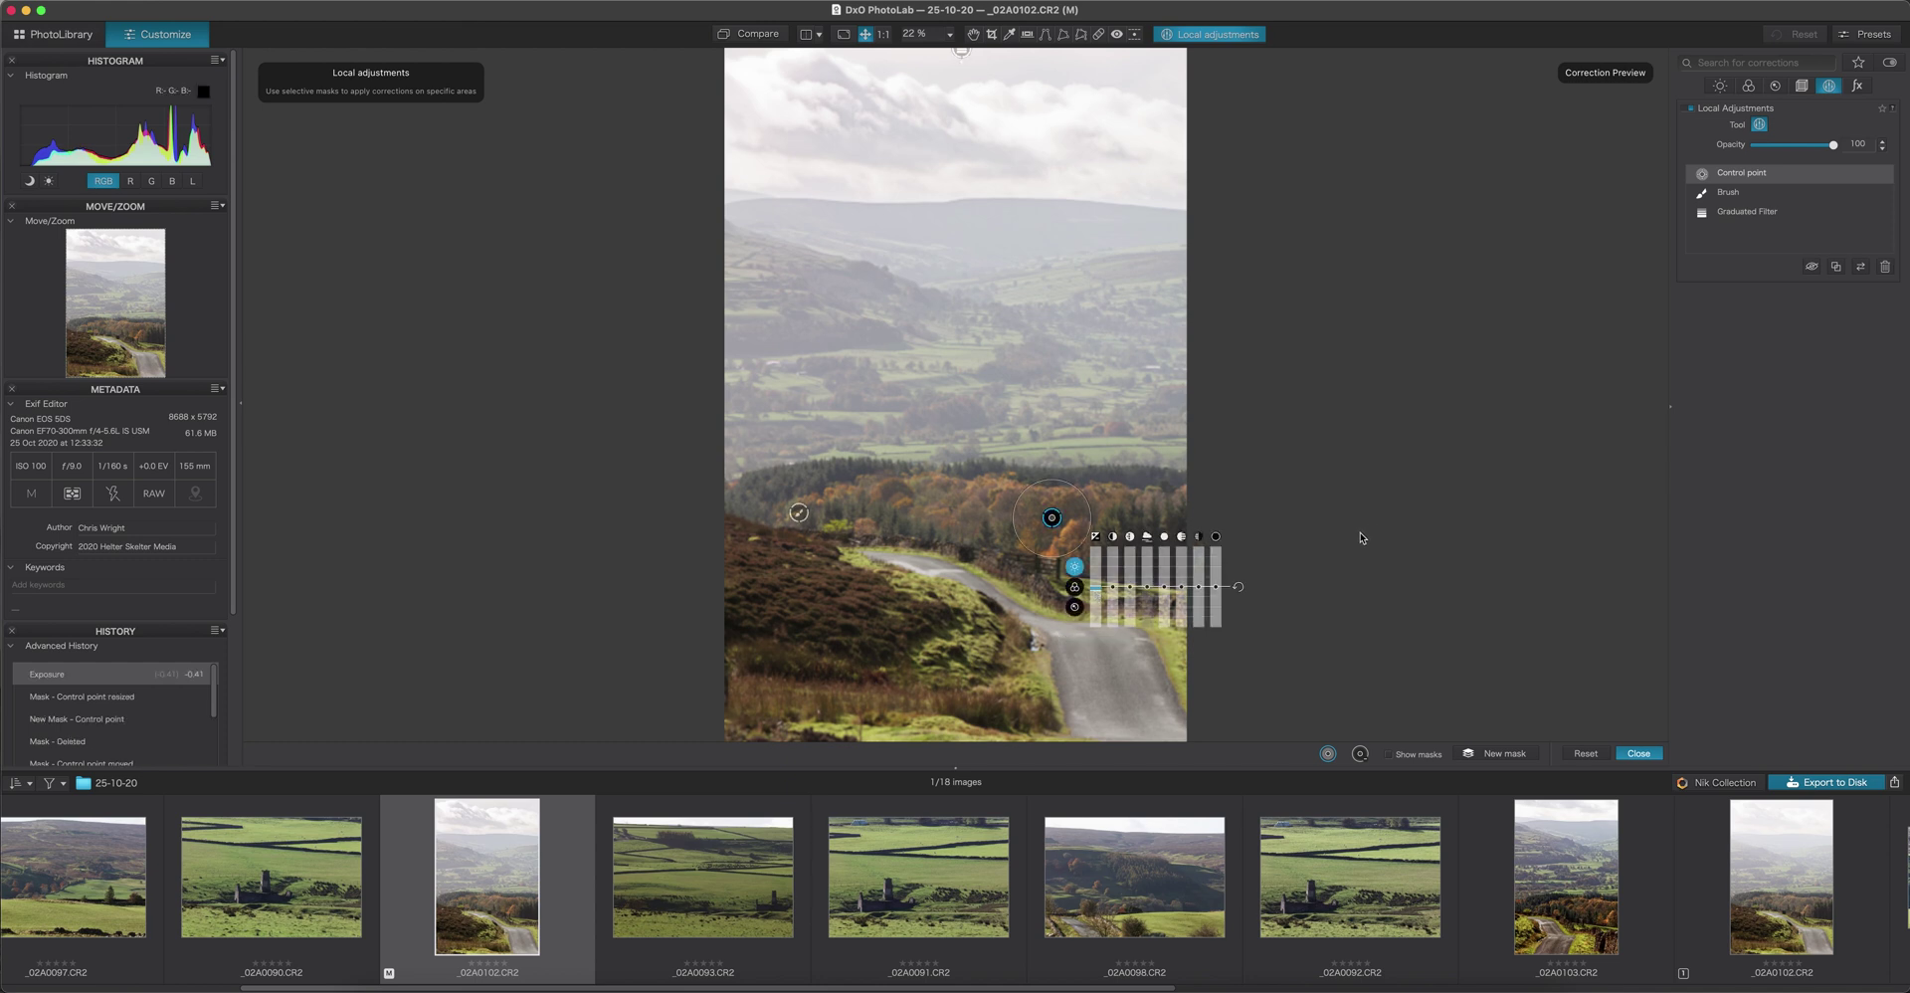
click(1638, 754)
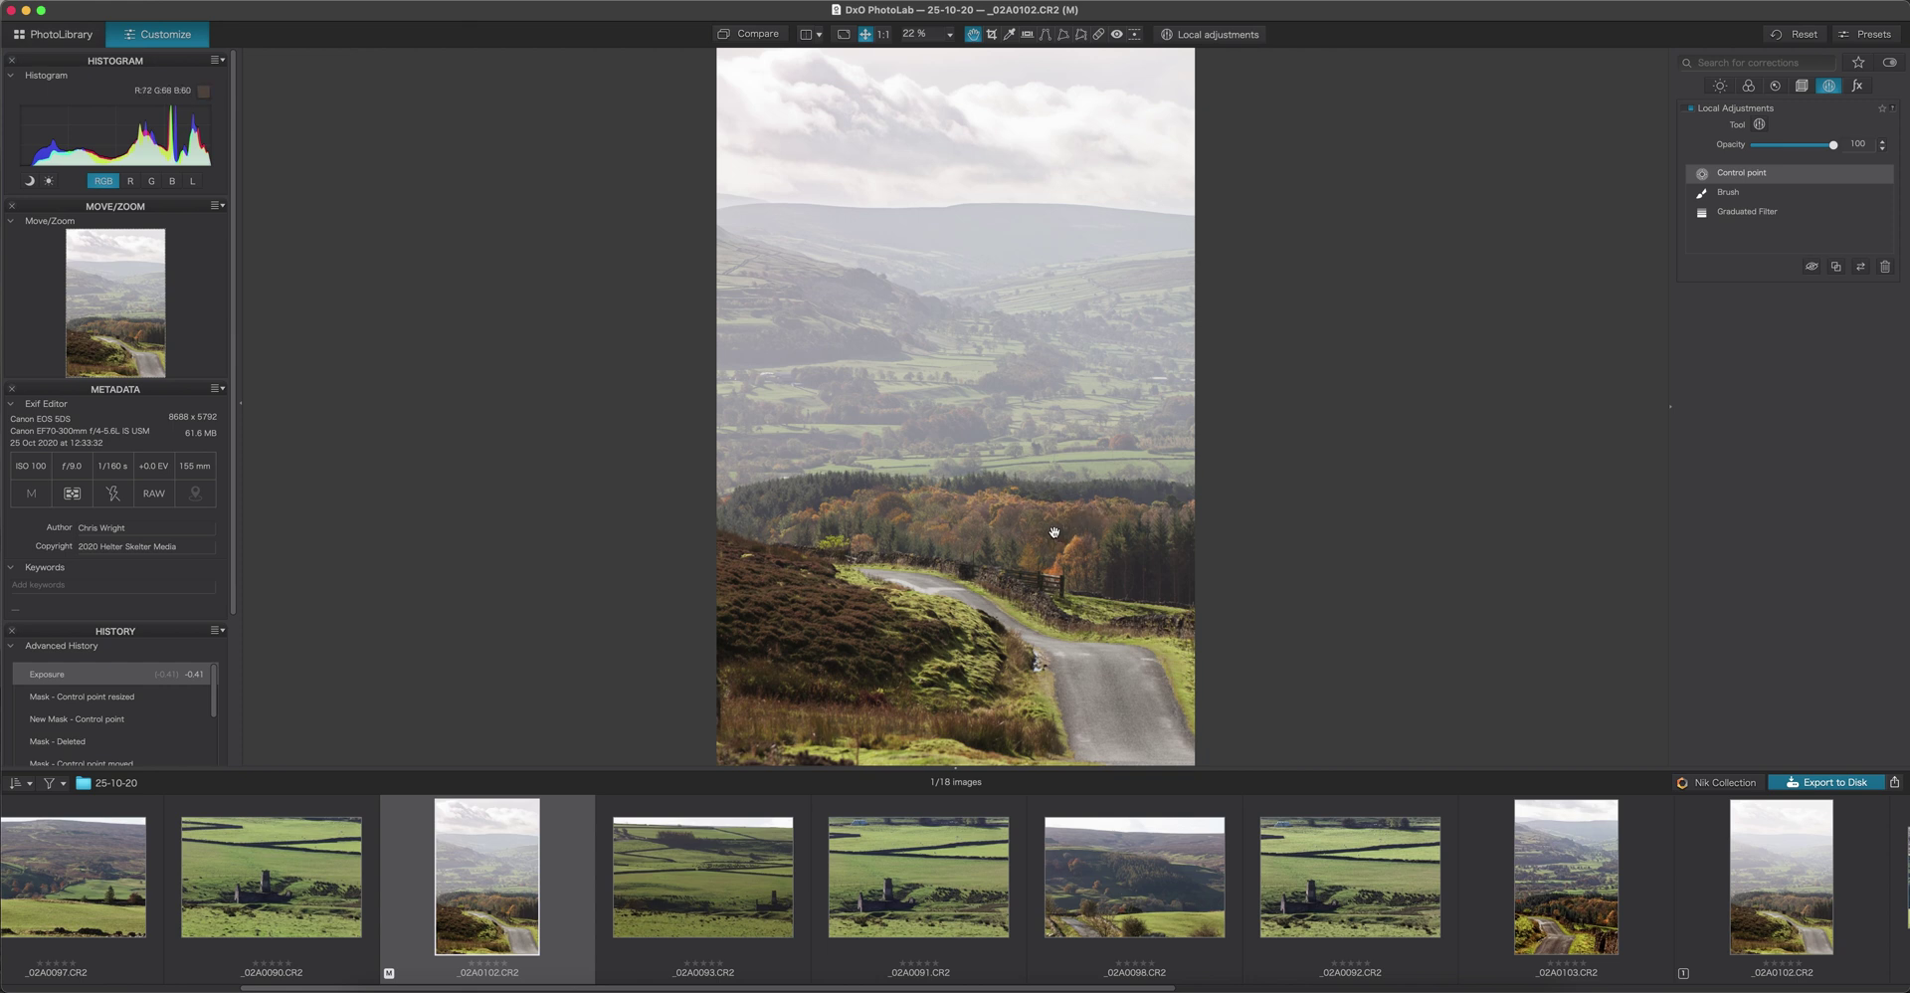
mouse_move(1877, 179)
click(1875, 176)
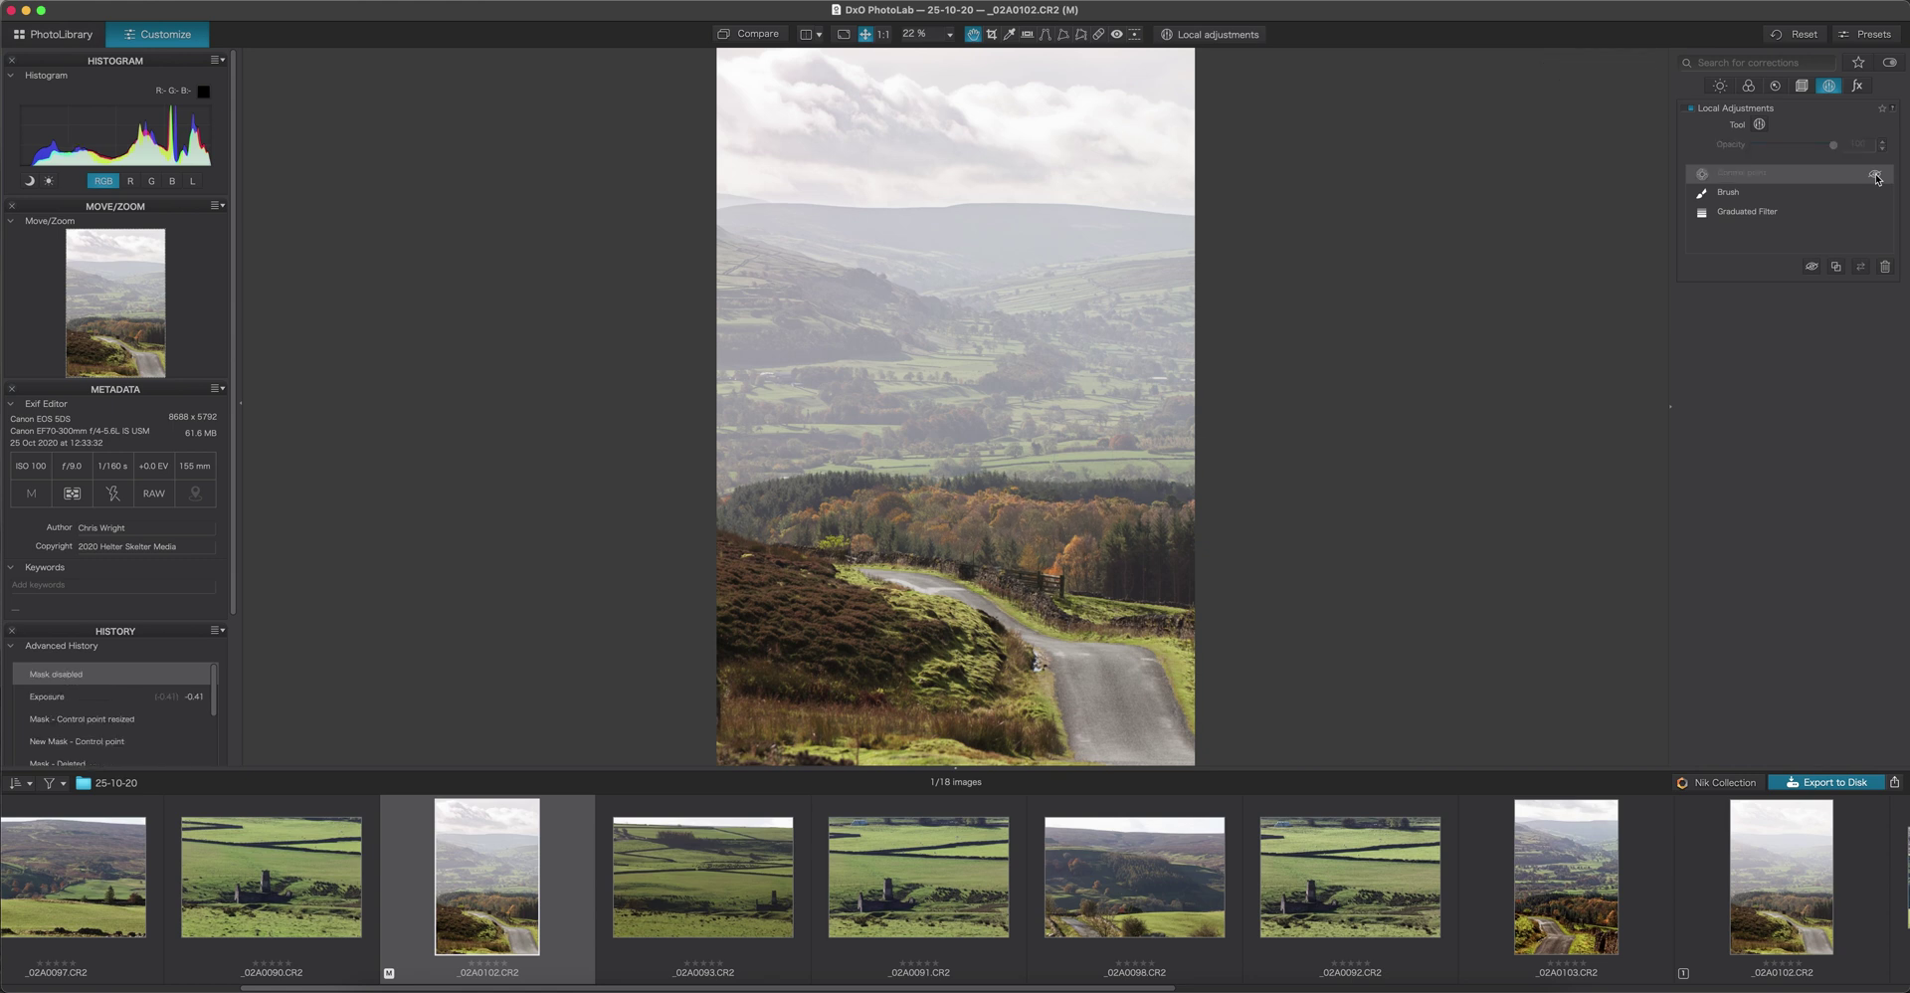
click(1875, 176)
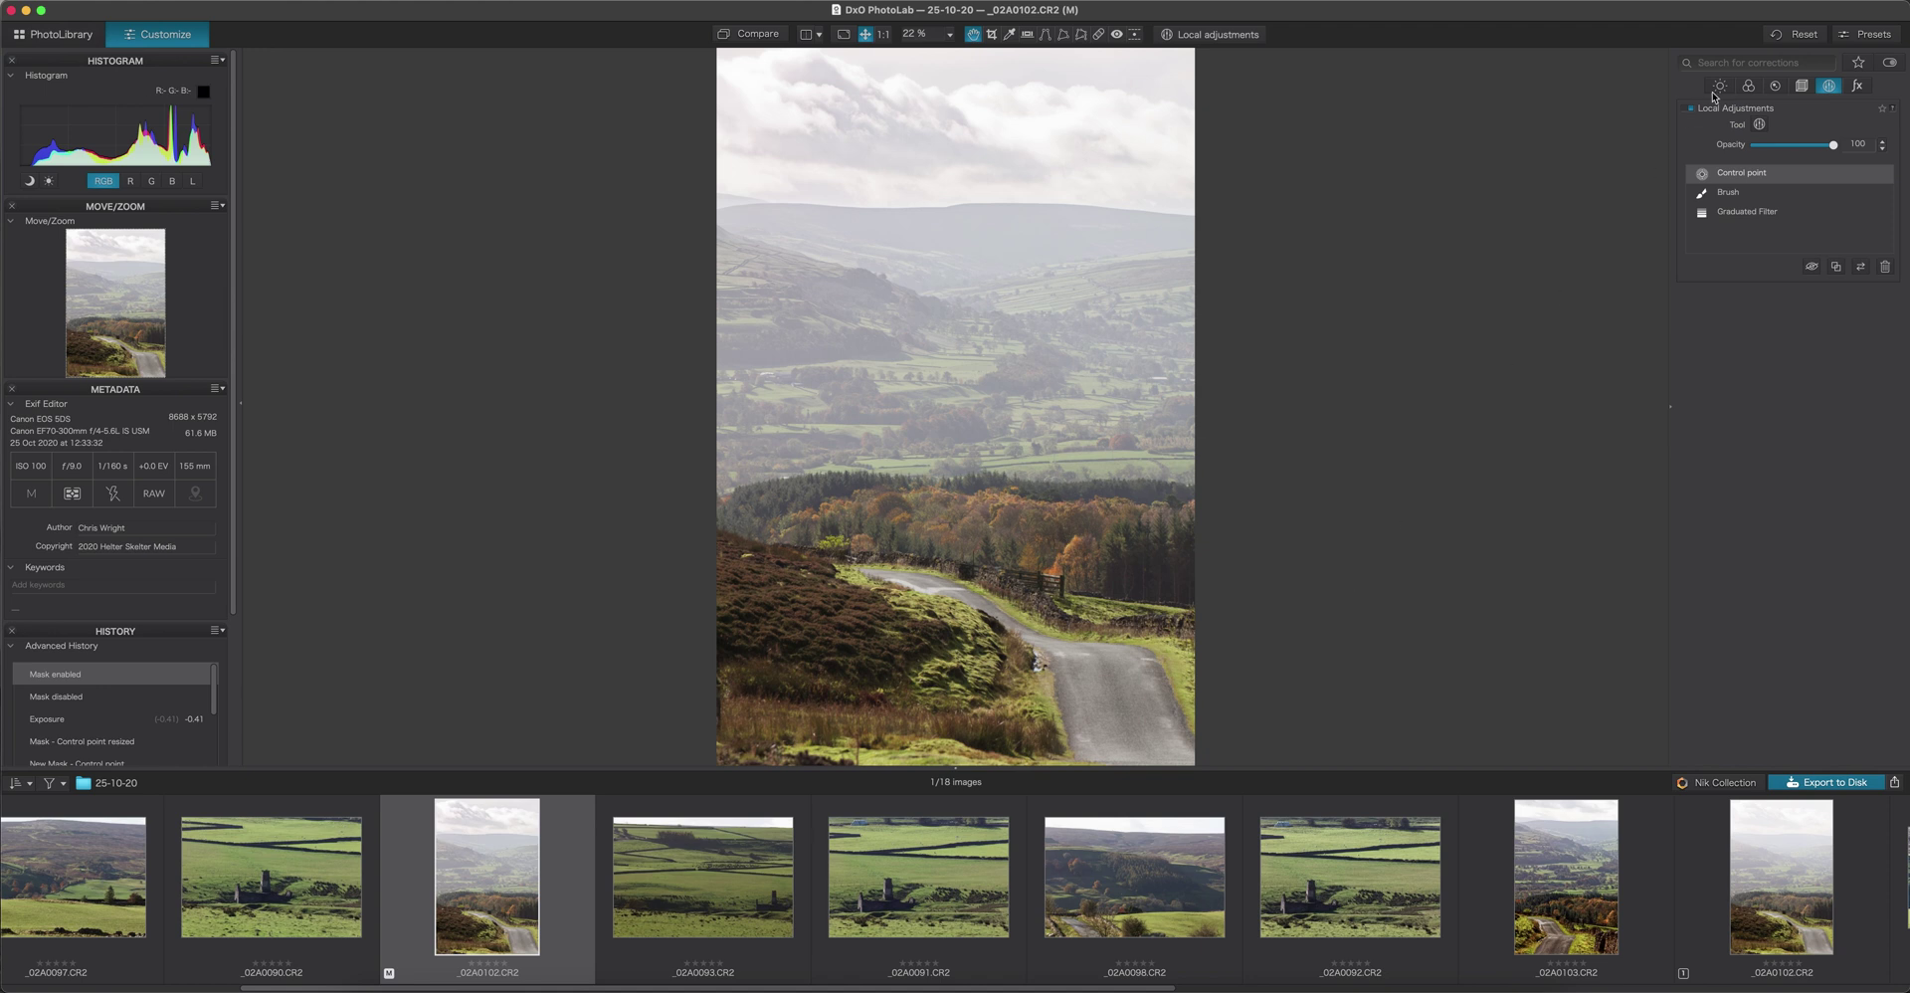
click(1758, 125)
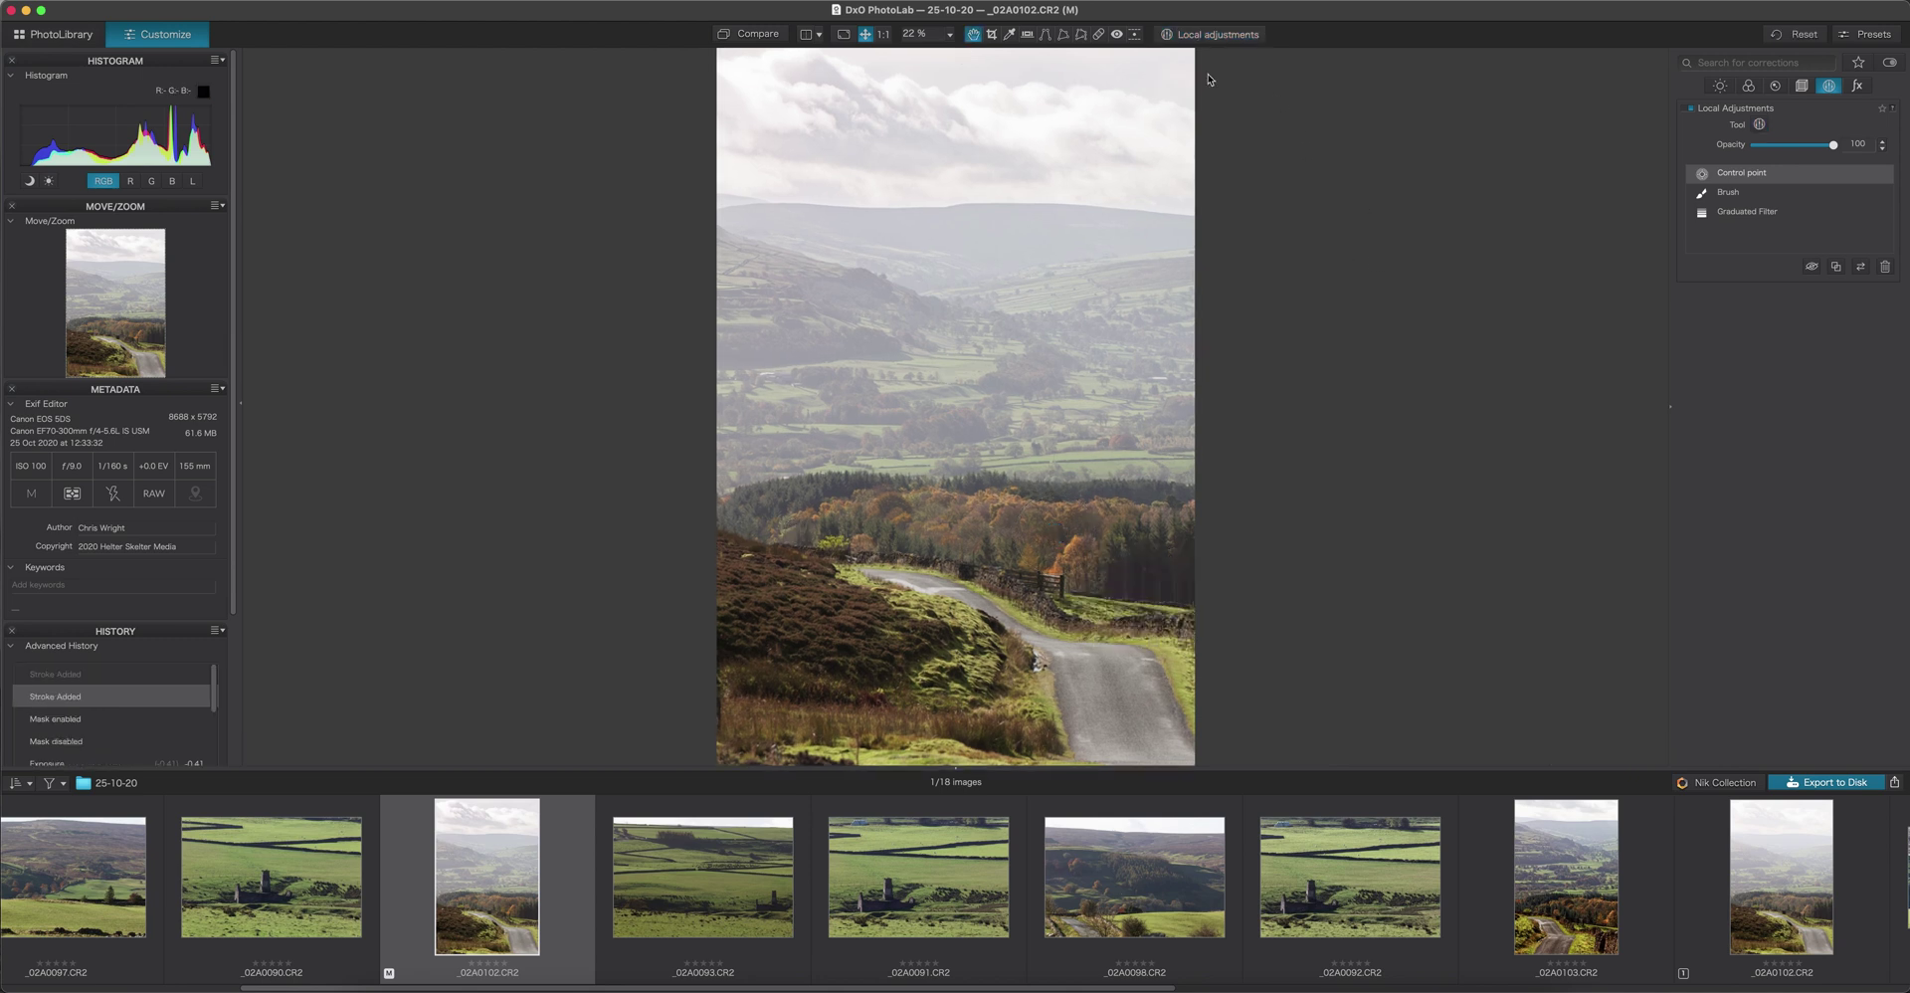
- Set the Repair tool to Repair mode, size 21, feather 10%, and paint out the road splash
click(1099, 35)
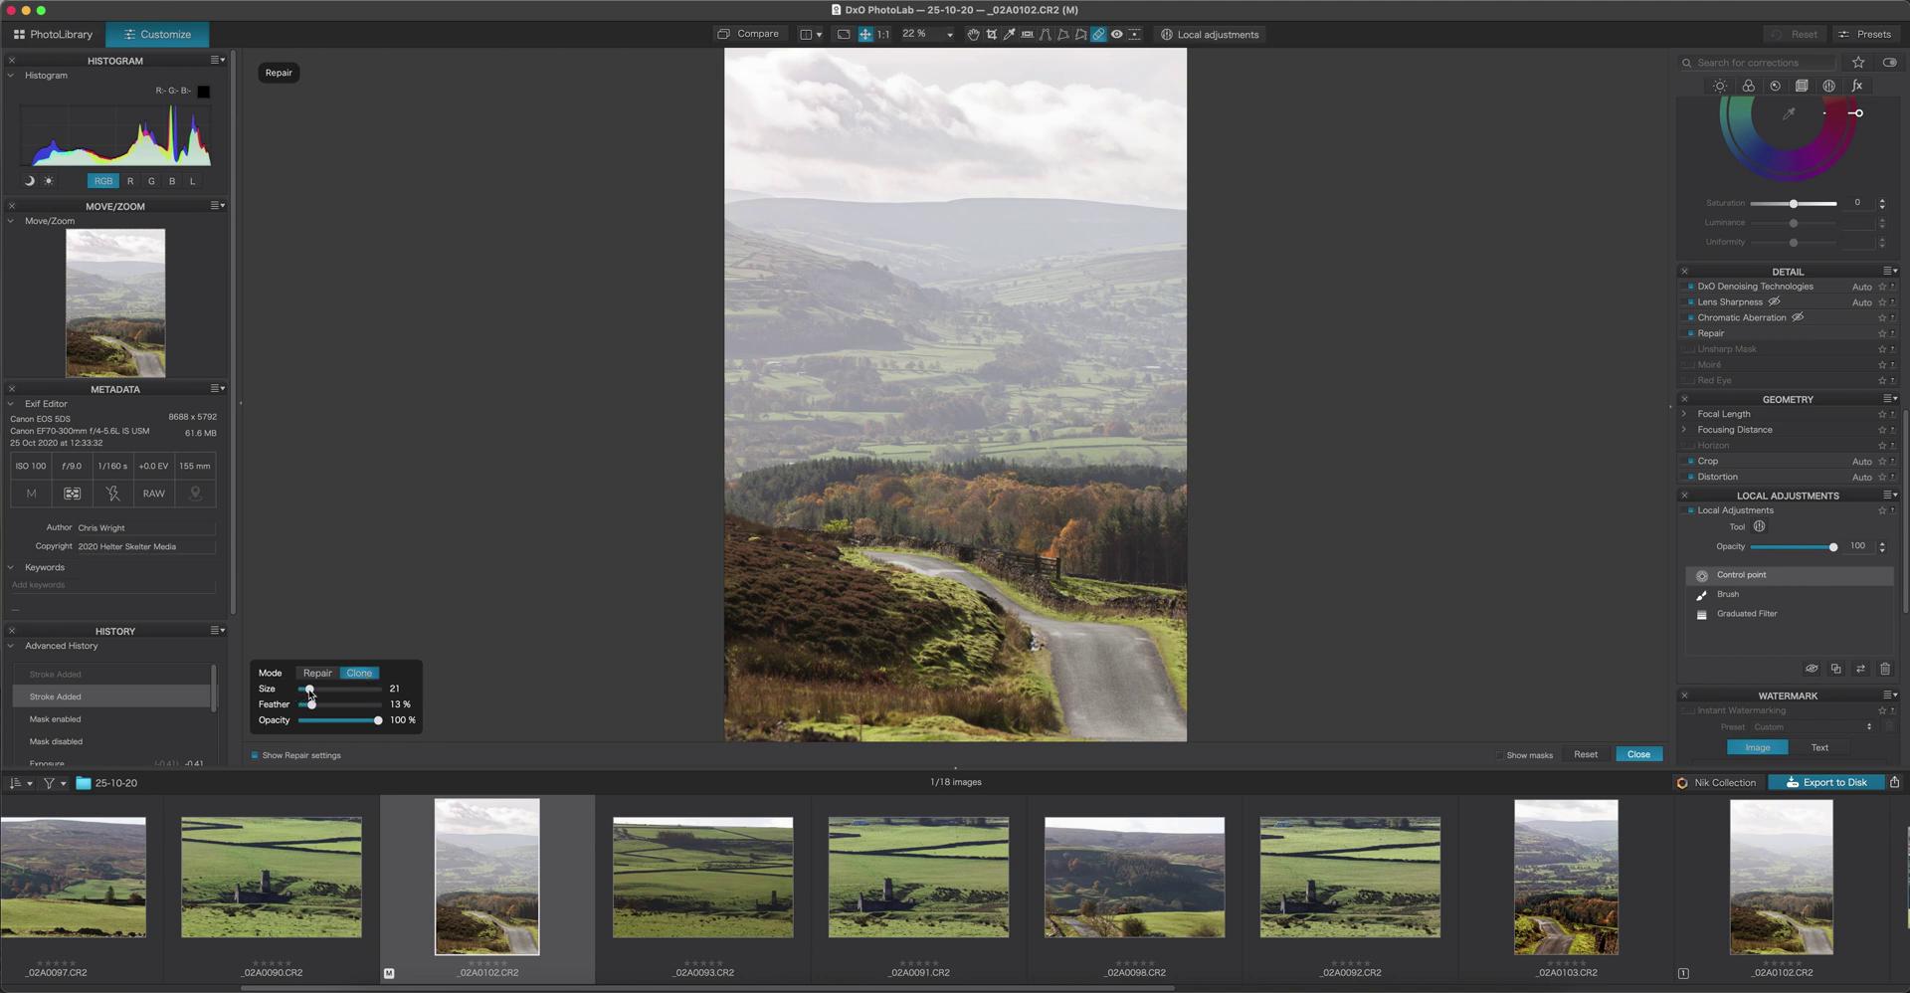
drag(310, 690, 302, 688)
mouse_move(312, 706)
mouse_down()
mouse_move(356, 721)
mouse_move(301, 720)
mouse_move(393, 720)
mouse_up()
click(318, 674)
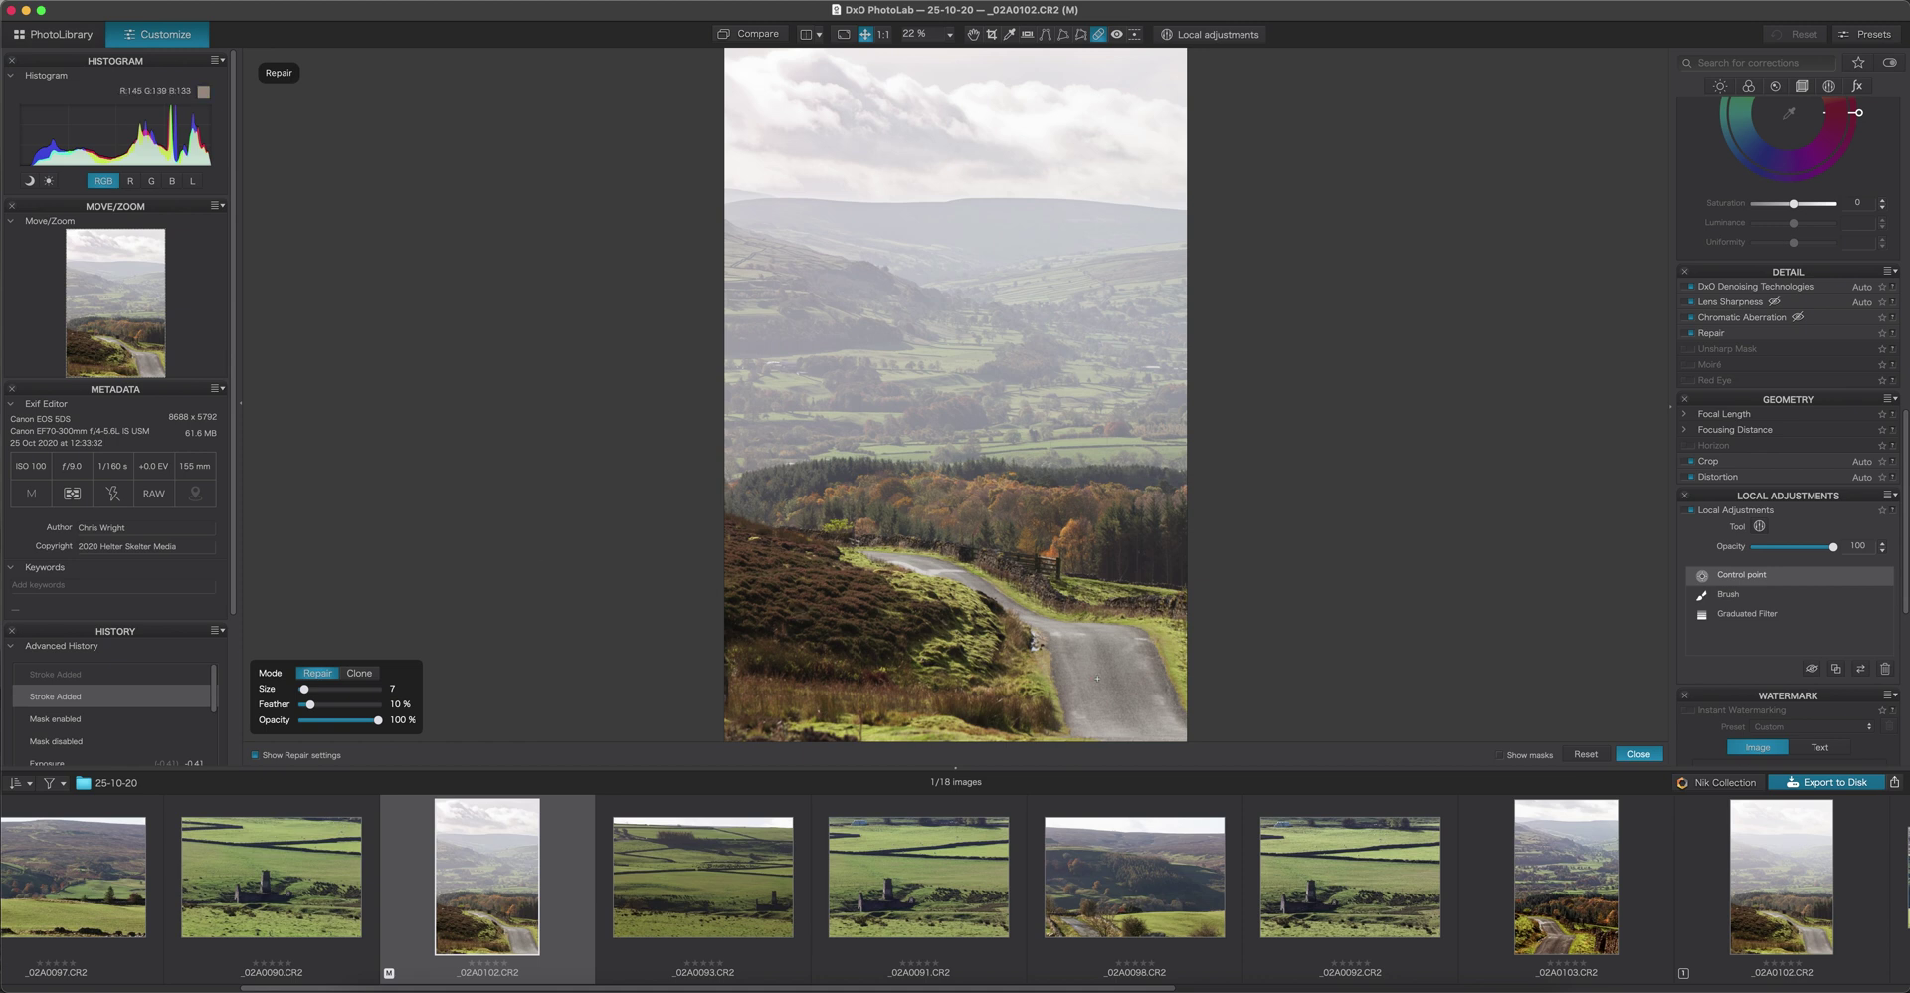
drag(303, 688, 311, 688)
click(1076, 713)
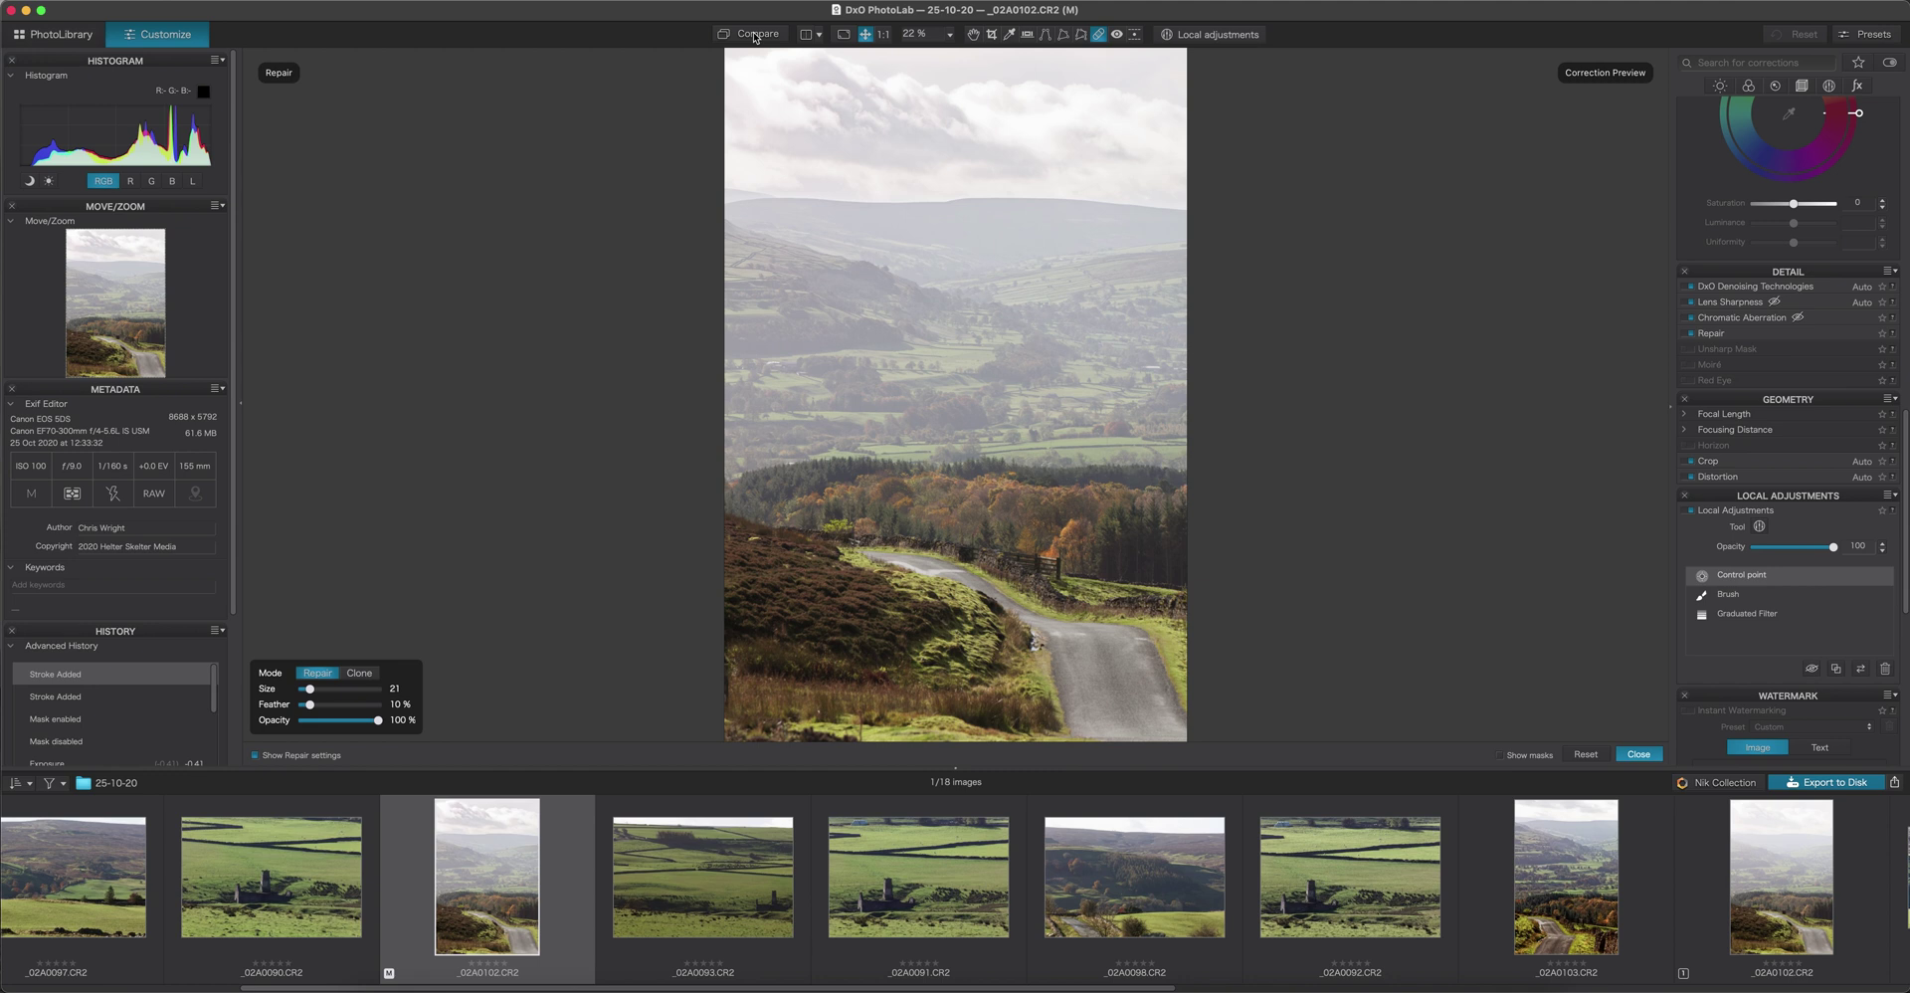
- Try a Clone stroke over the road splash area, undo it, and restore the latest Repair stroke
click(362, 673)
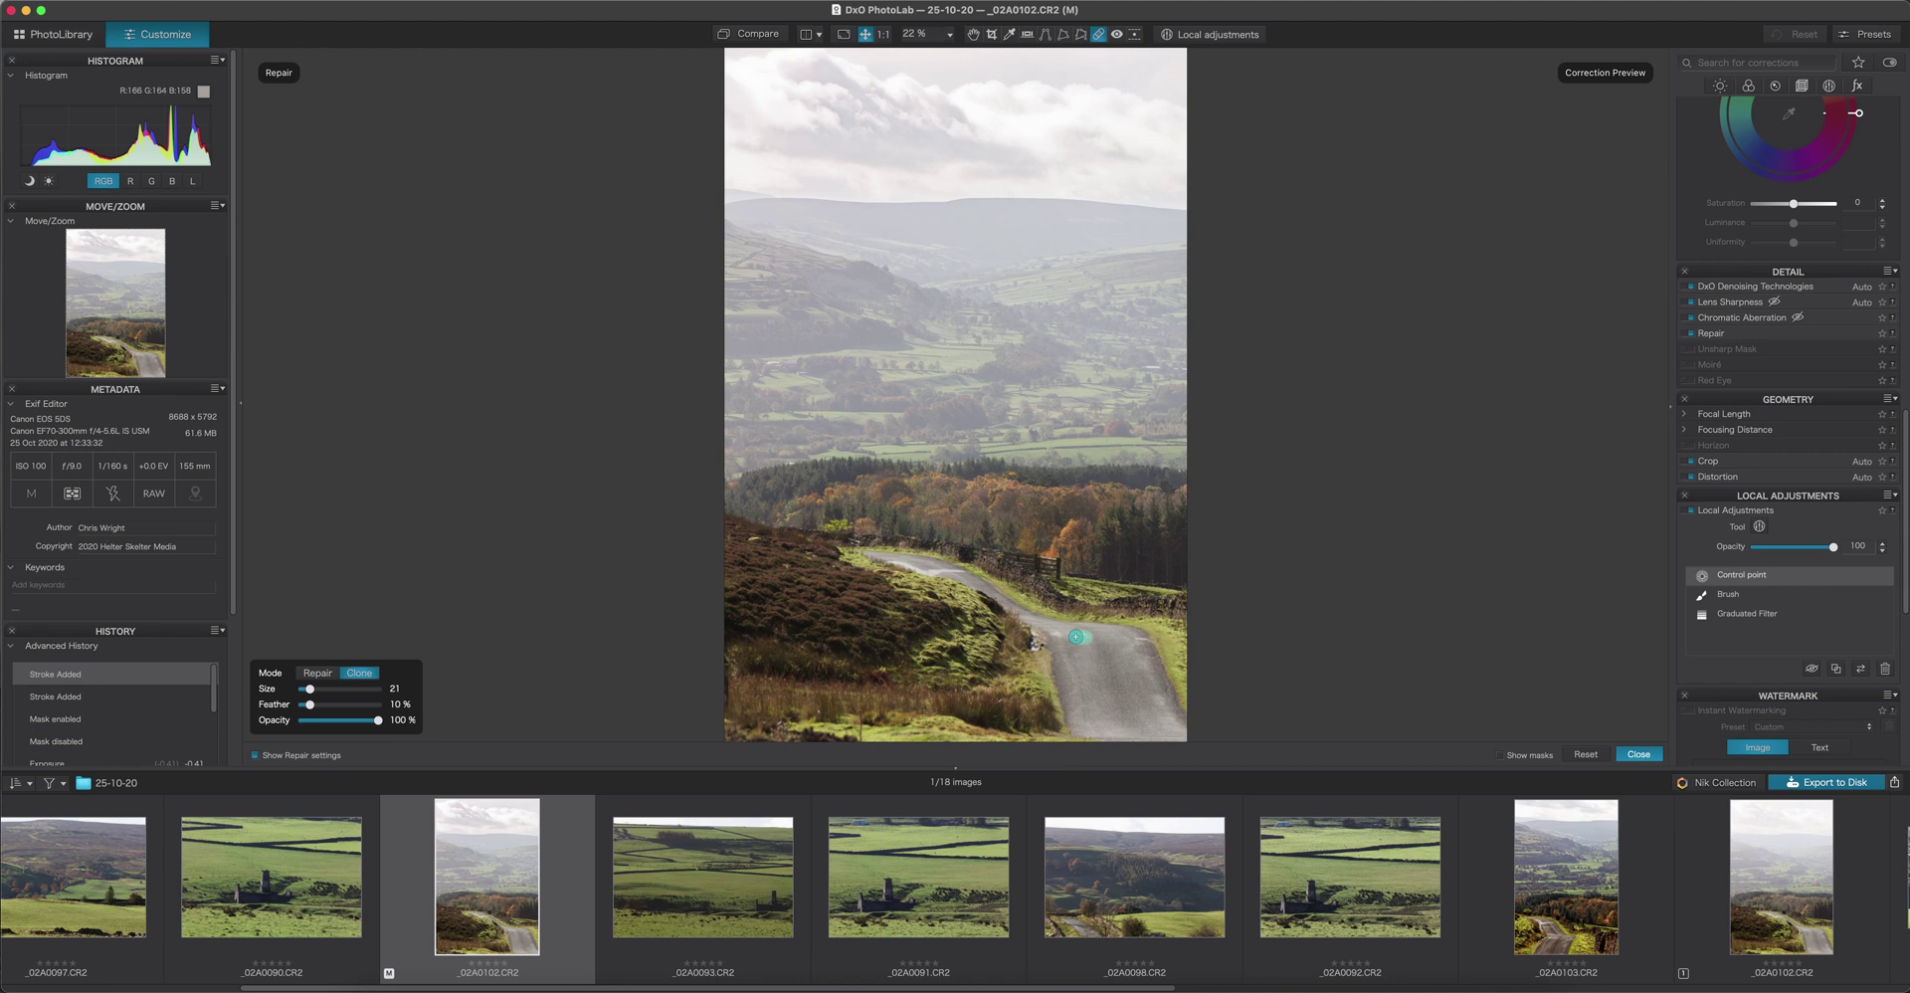
drag(1069, 635, 1073, 637)
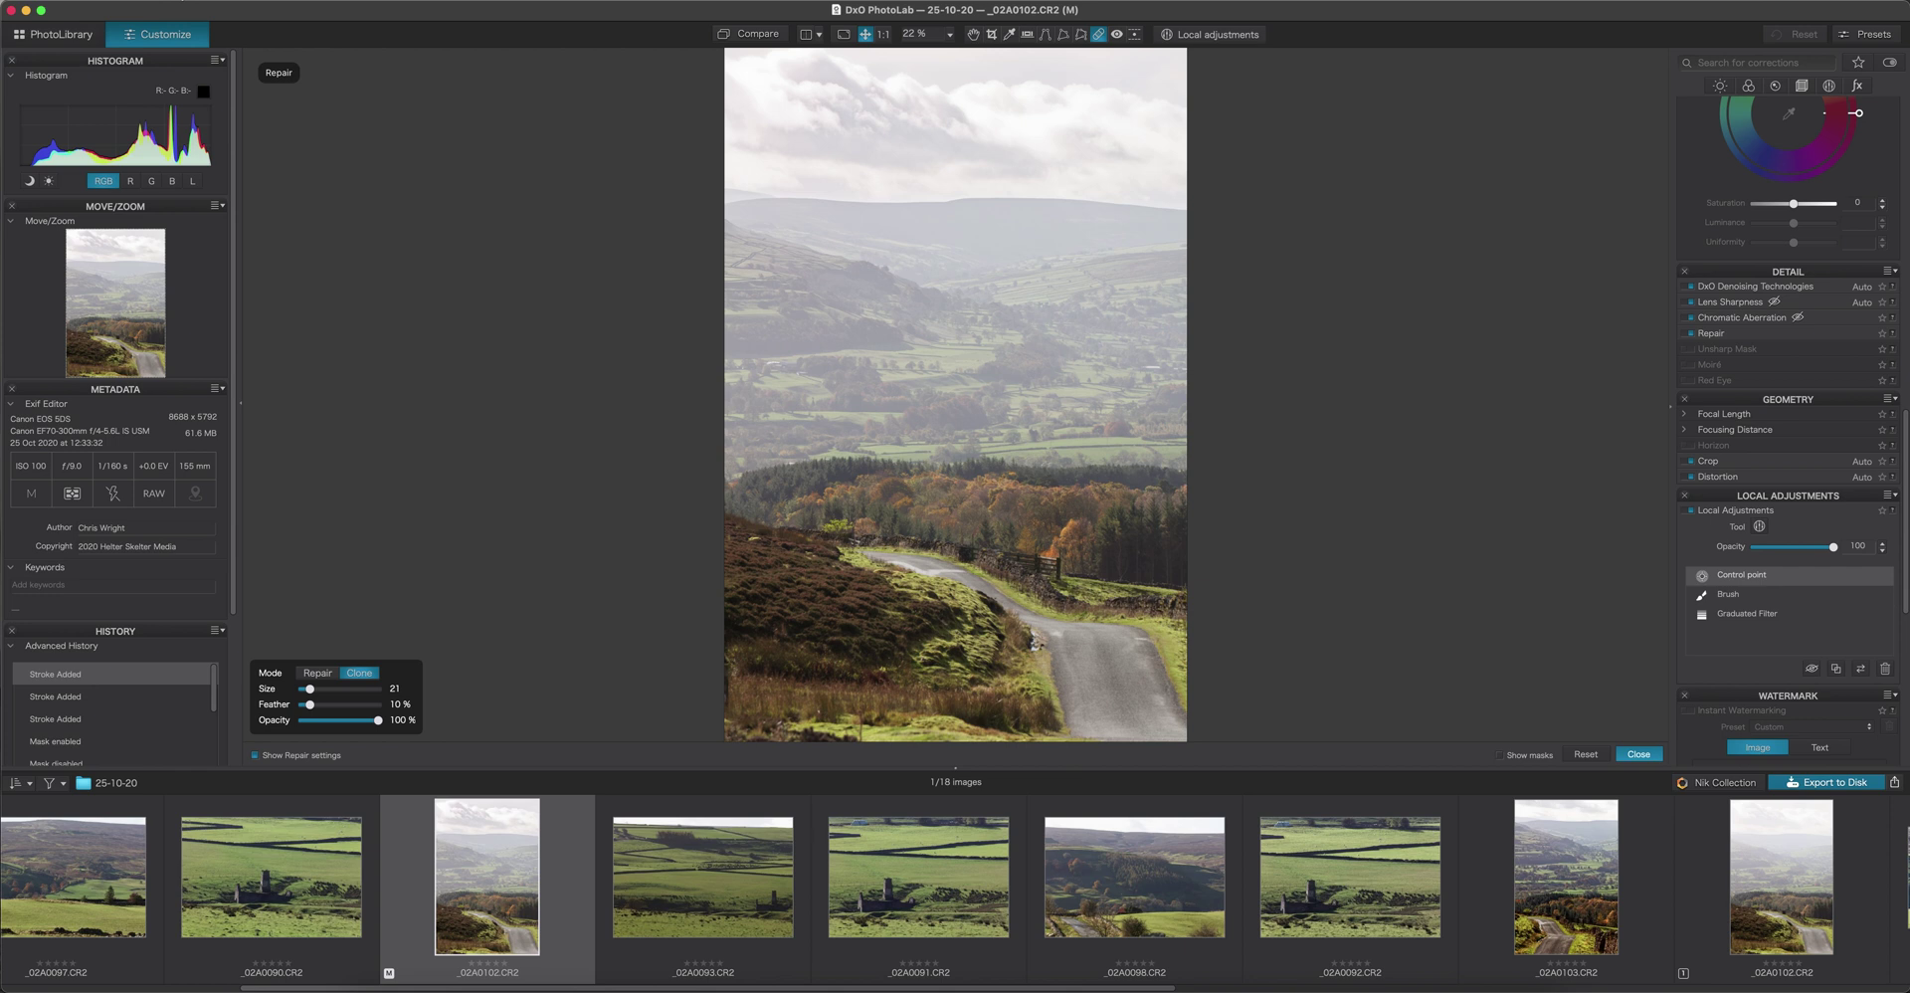
click(236, 12)
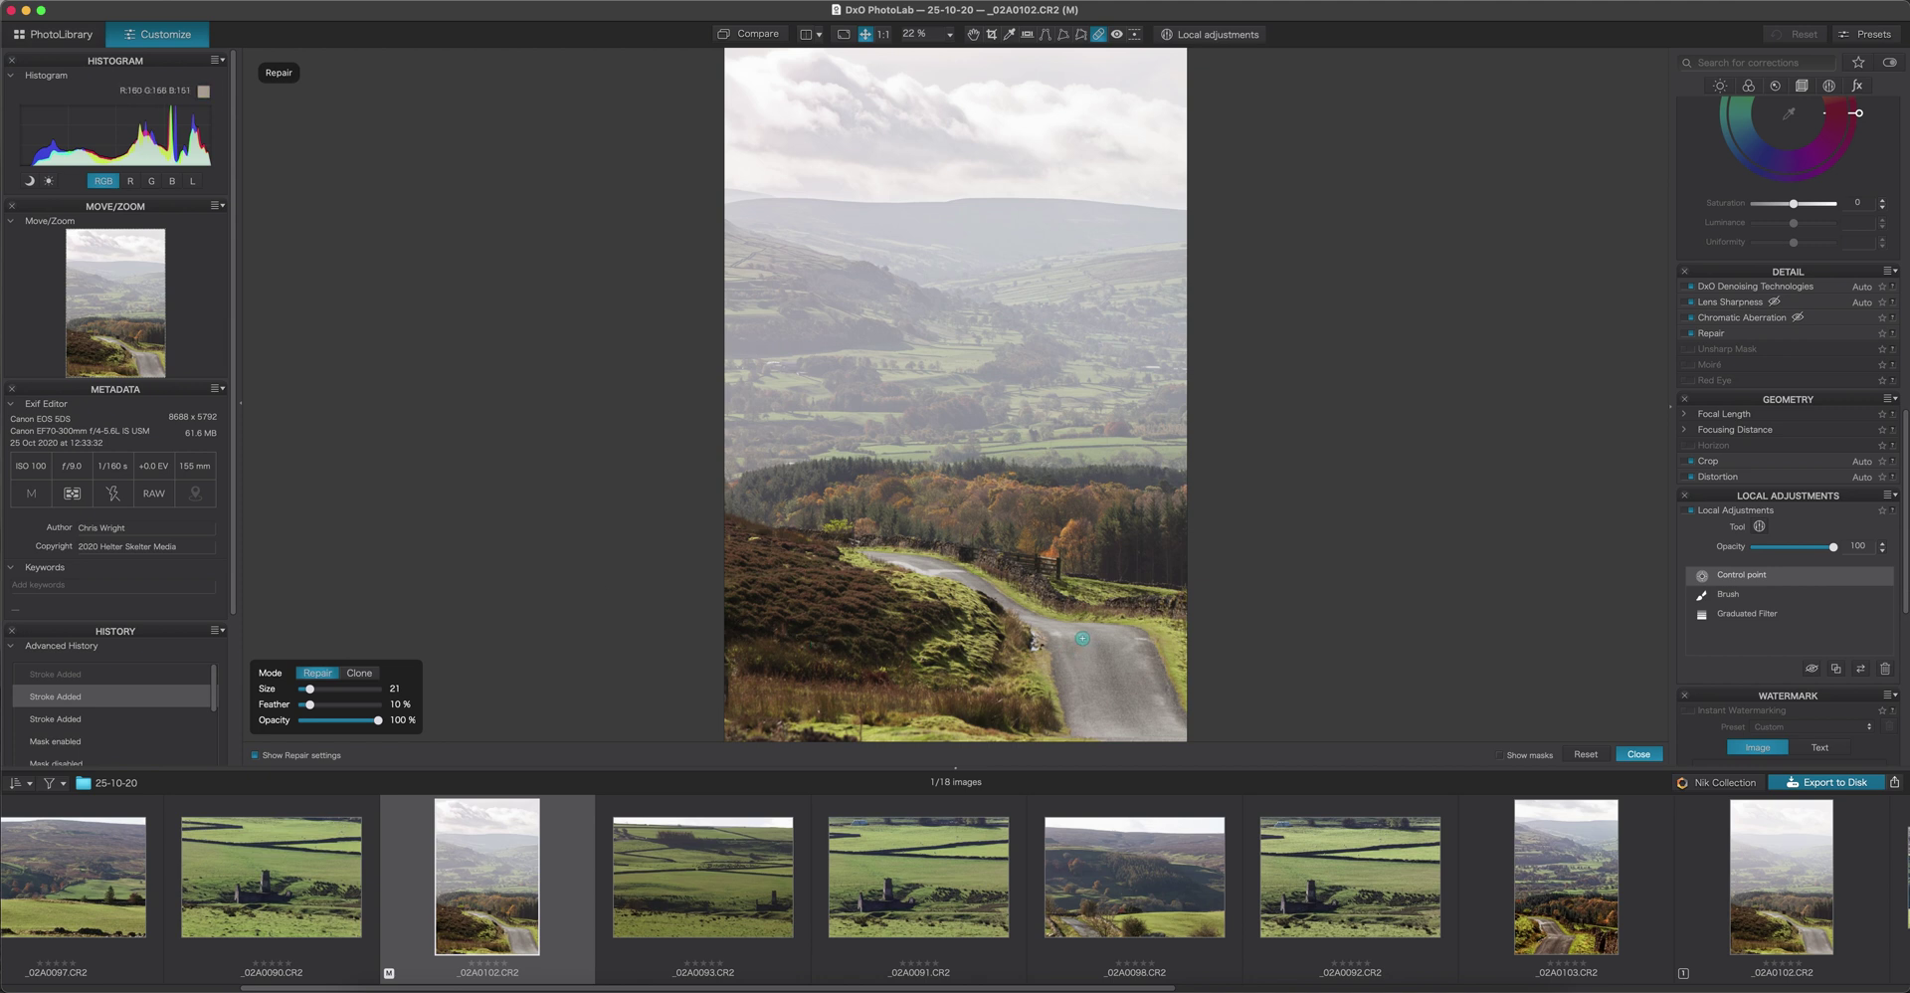
click(1074, 636)
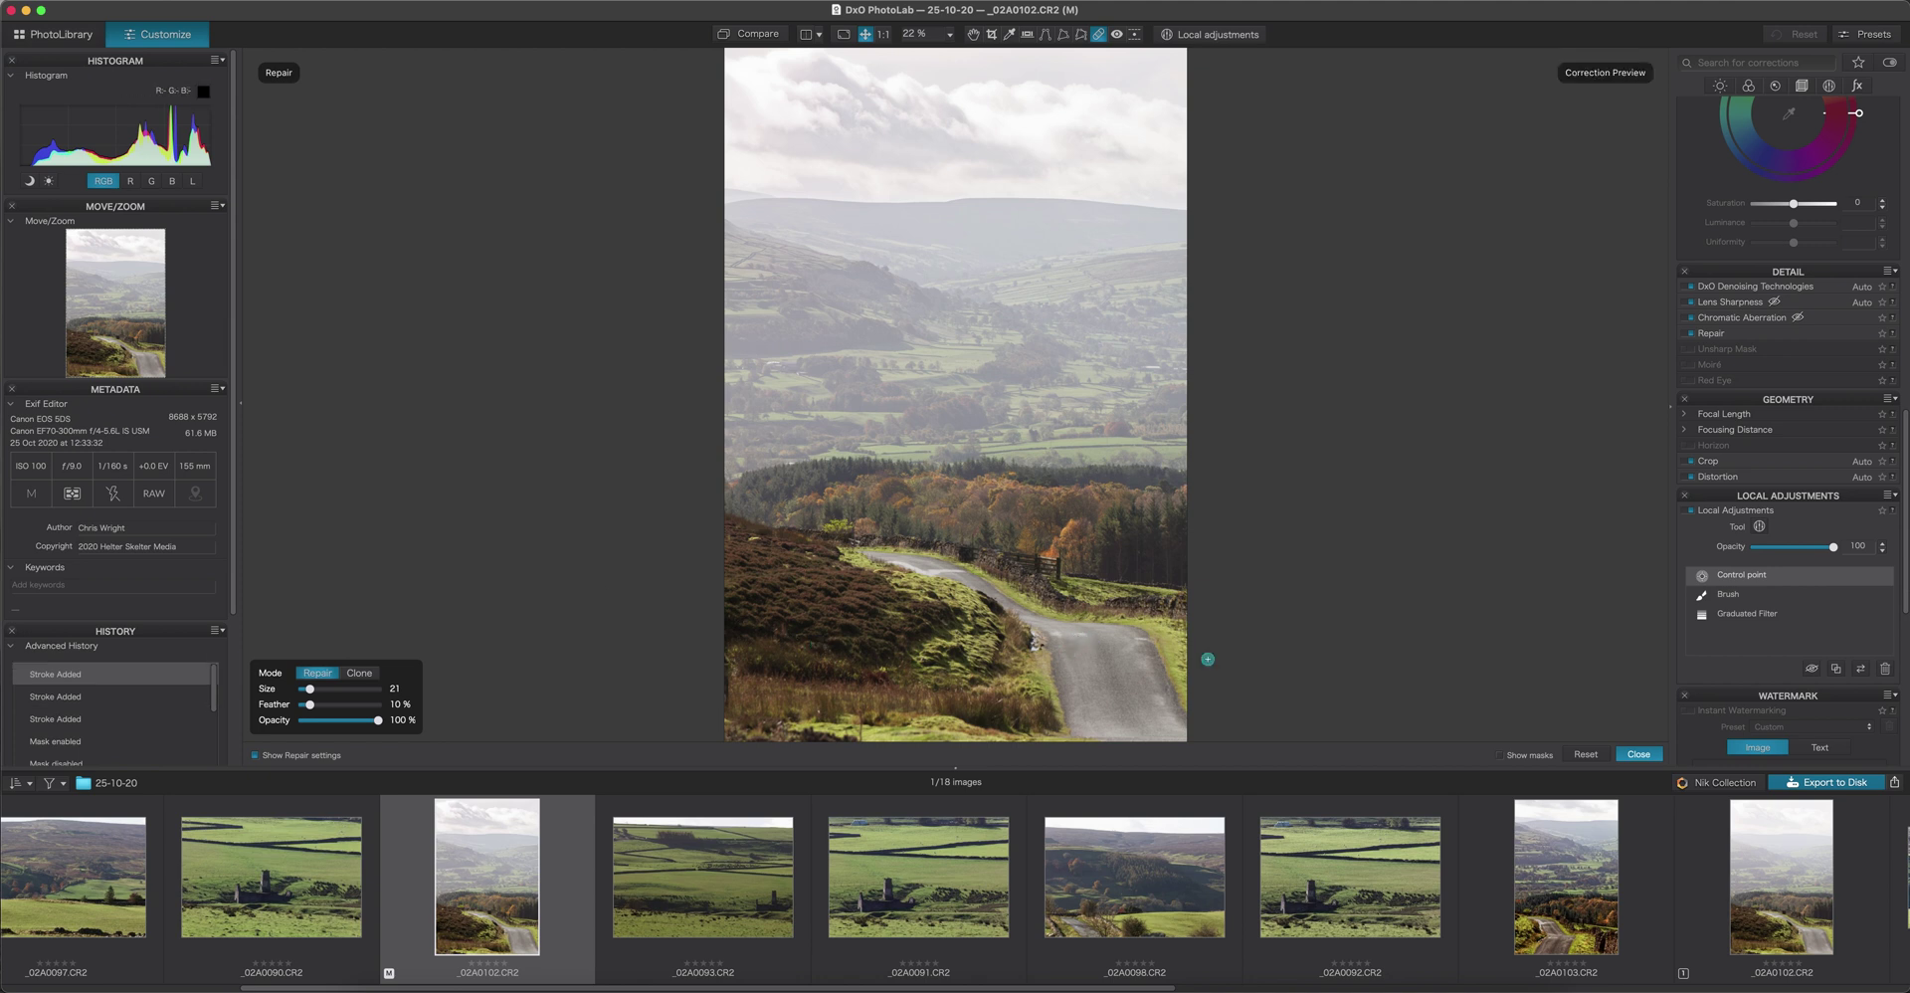